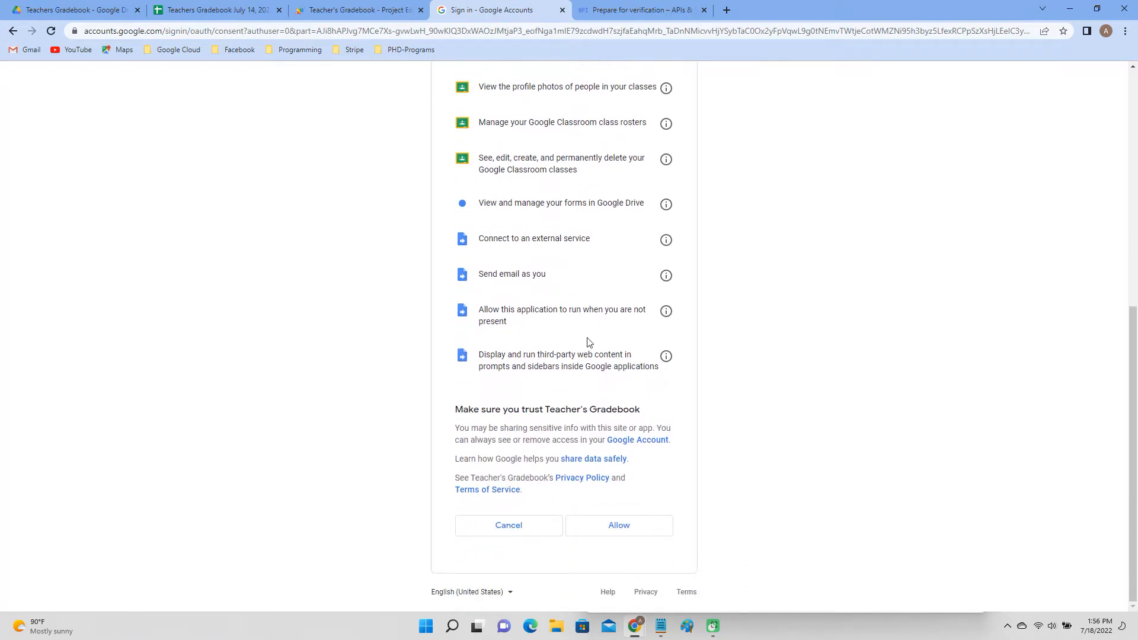
Approve the Teacher's Gradebook consent request for full access to the Google account.
{"action": "left_click", "coordinate": [630, 528]}
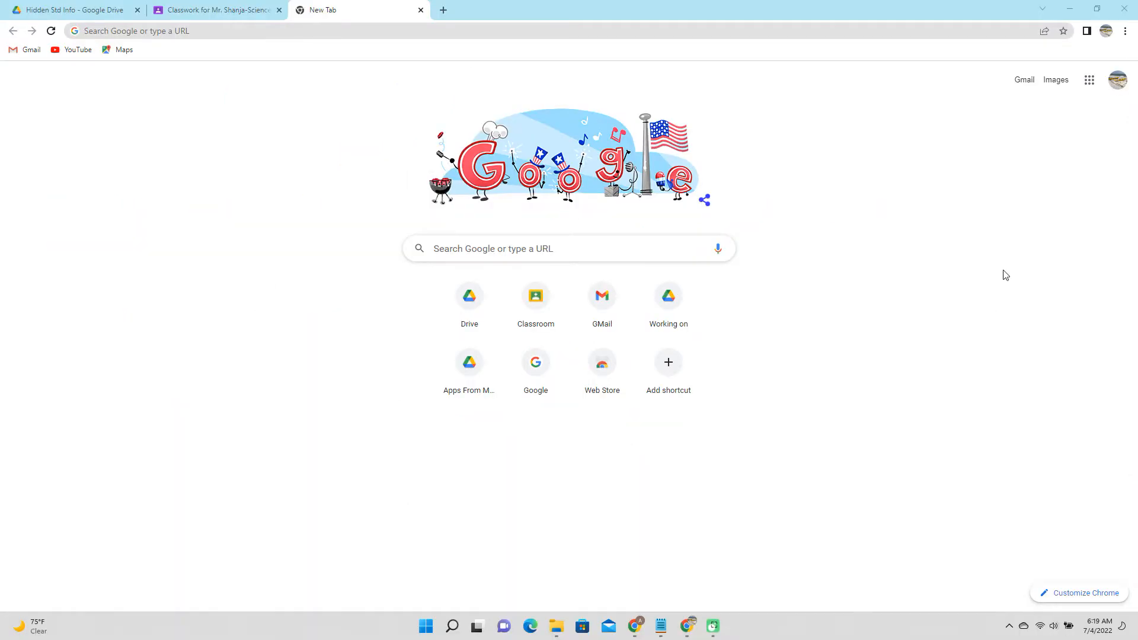
Create a new blank spreadsheet in Google Sheets.
{"action": "left_click", "coordinate": [1086, 89]}
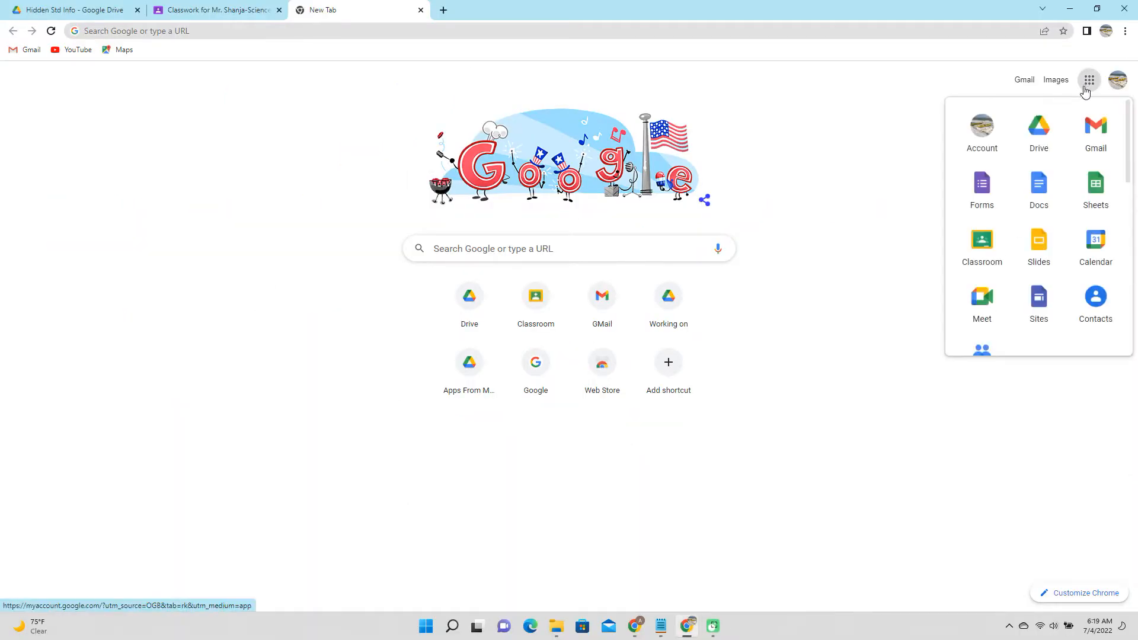
{"action": "left_click", "coordinate": [1086, 194]}
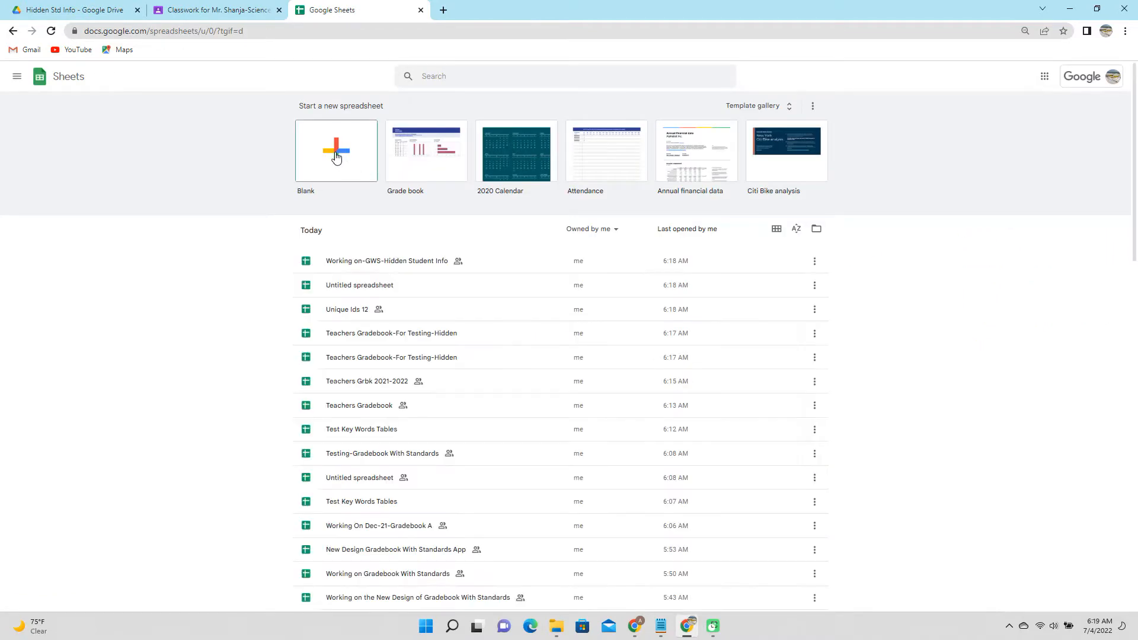
{"action": "left_click", "coordinate": [336, 152]}
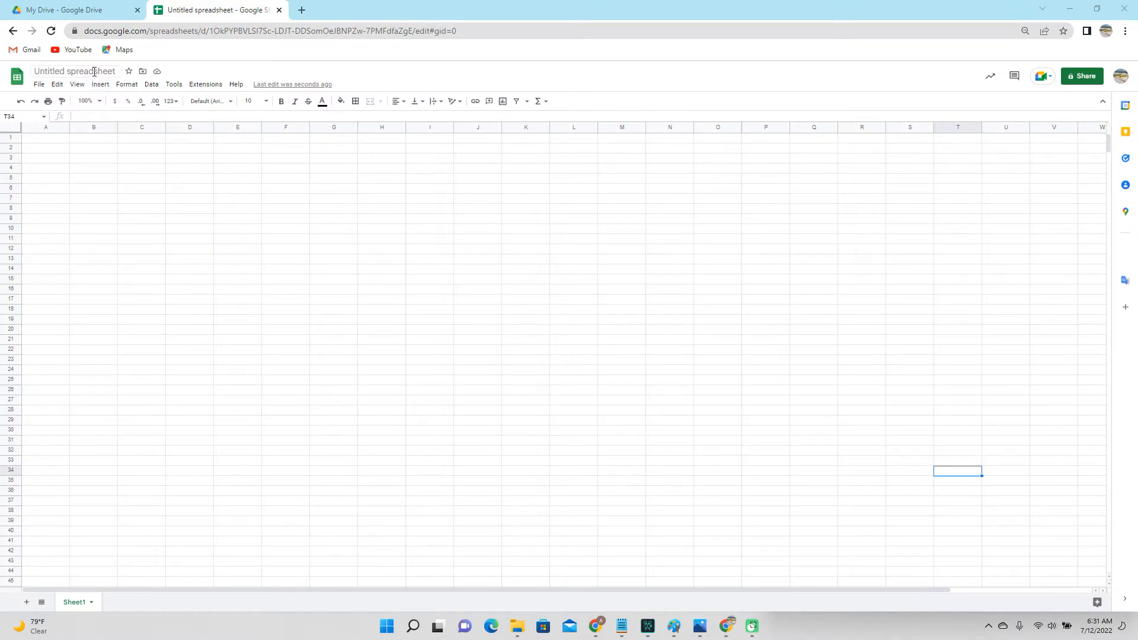
Title the spreadsheet 'Teachers Gradebook 2021-2022'.
{"action": "left_click", "coordinate": [103, 71]}
{"action": "type", "text": "Teachers G"}
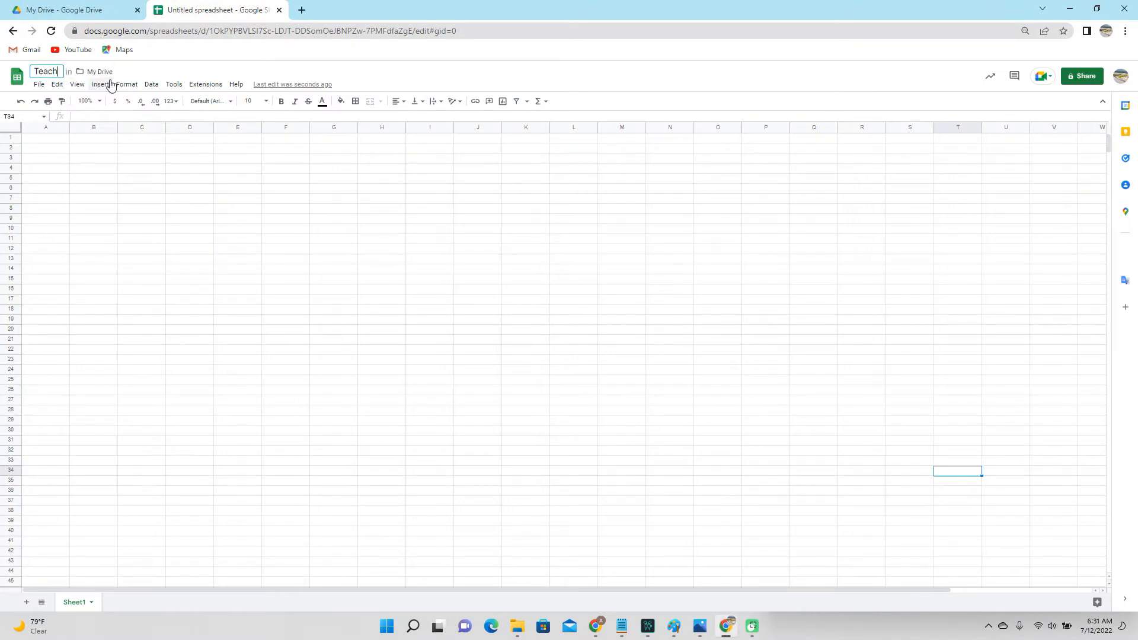
{"action": "type", "text": "radebook 2021-2022"}
{"action": "key", "text": "Return"}
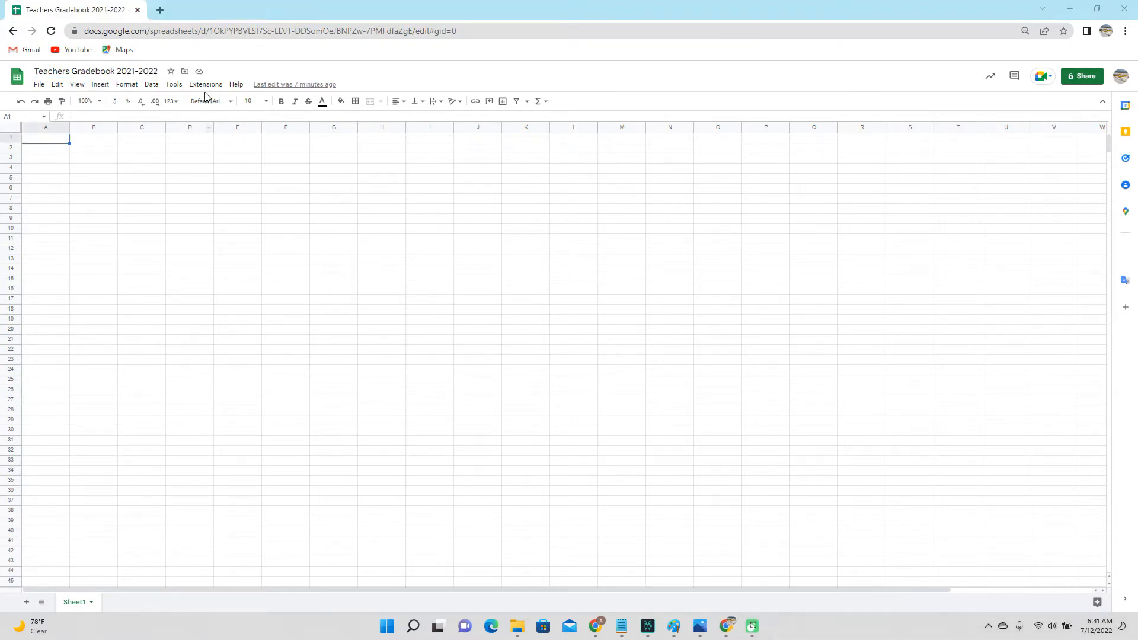
{"action": "left_click", "coordinate": [206, 84]}
Search the Workspace Marketplace for 'Teachers' and open the Teachers Gradebook A add-on.
{"action": "mouse_move", "coordinate": [212, 105]}
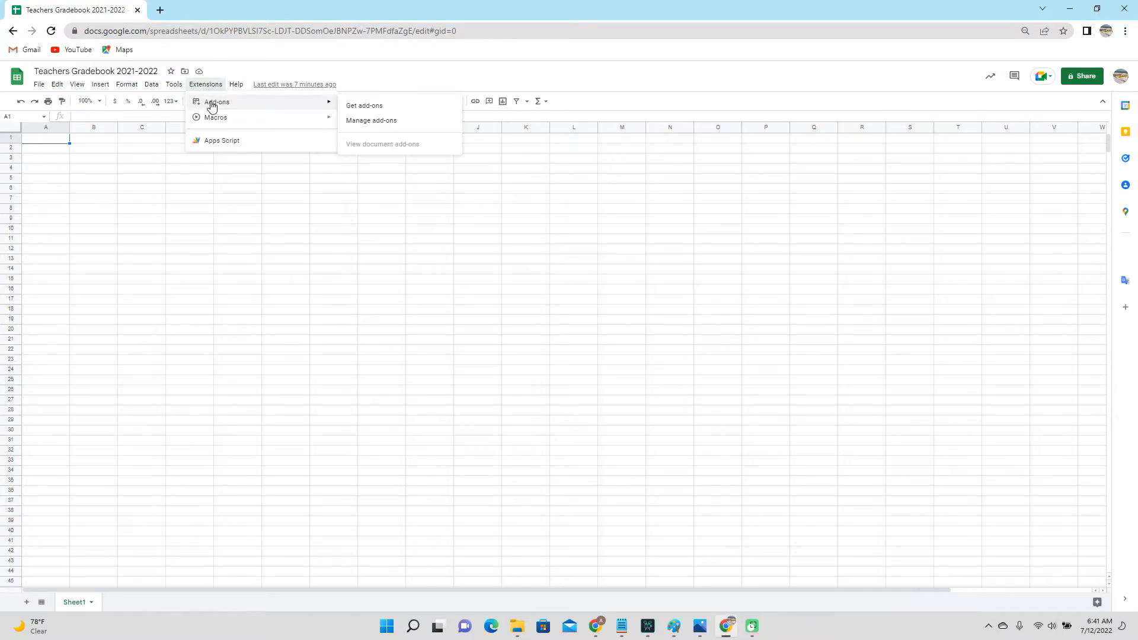
{"action": "left_click", "coordinate": [395, 109]}
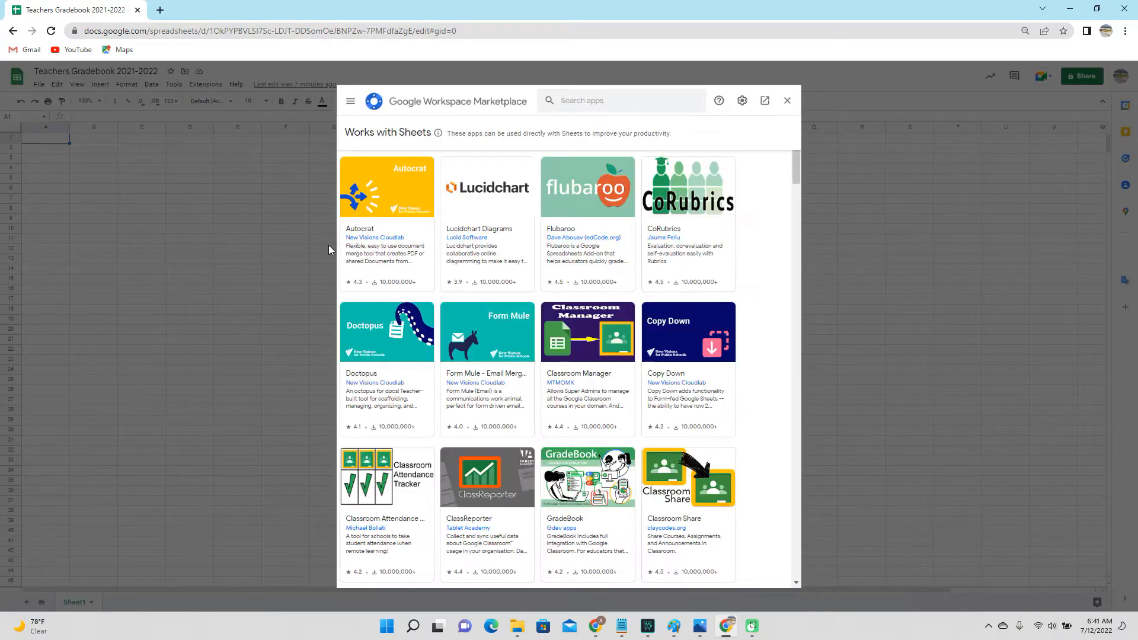
{"action": "left_click", "coordinate": [594, 103]}
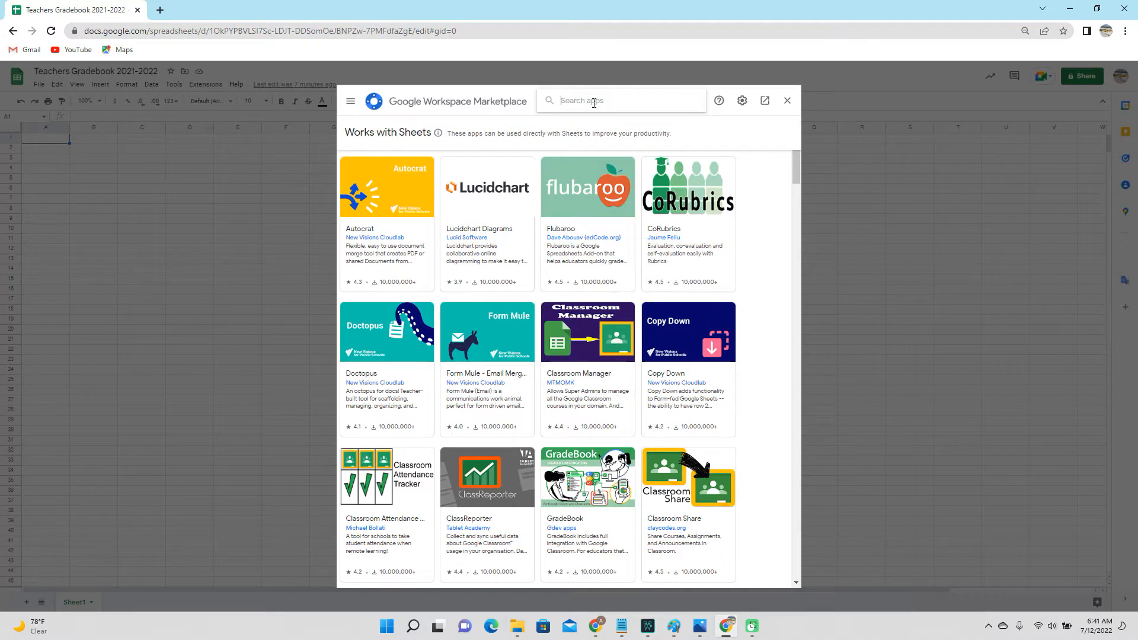
{"action": "type", "text": "Teachers"}
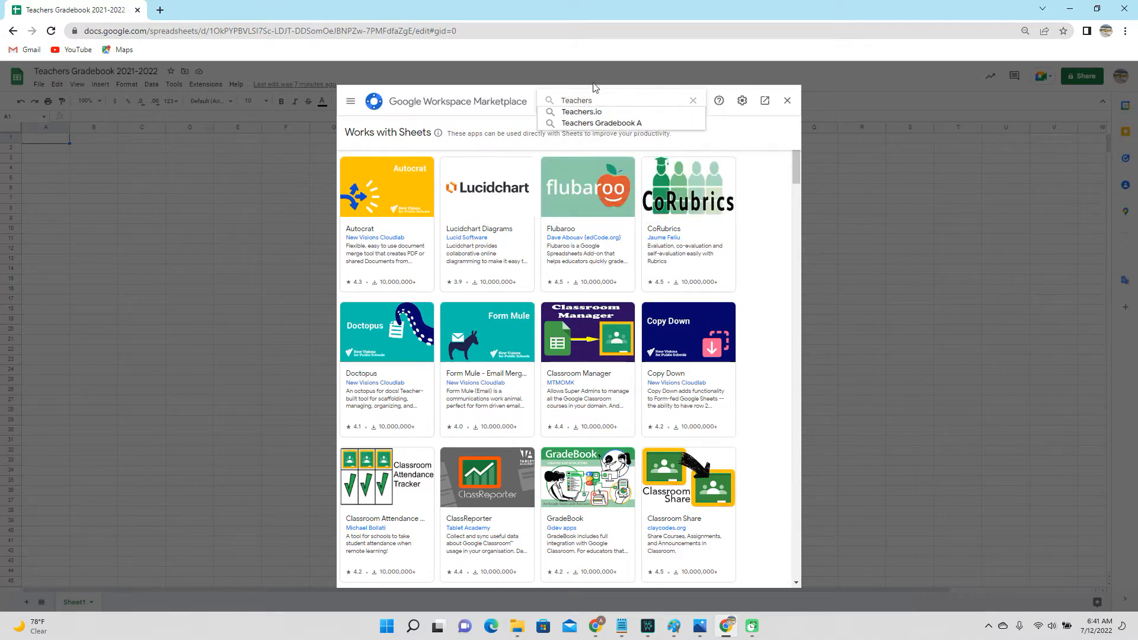
{"action": "left_click", "coordinate": [620, 123]}
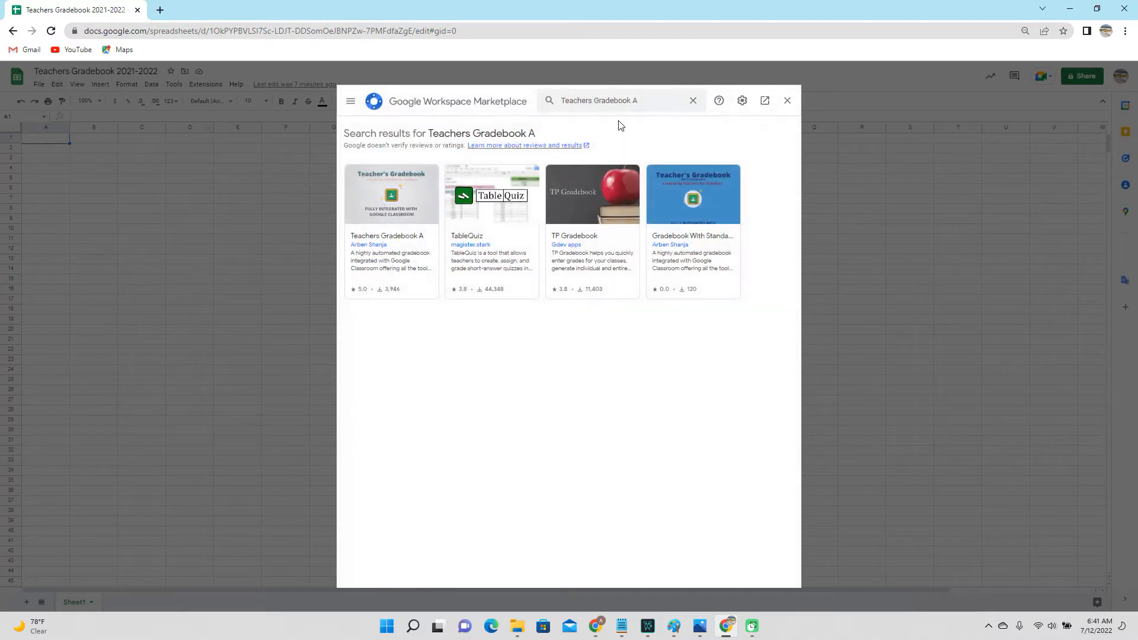
{"action": "left_click", "coordinate": [414, 202]}
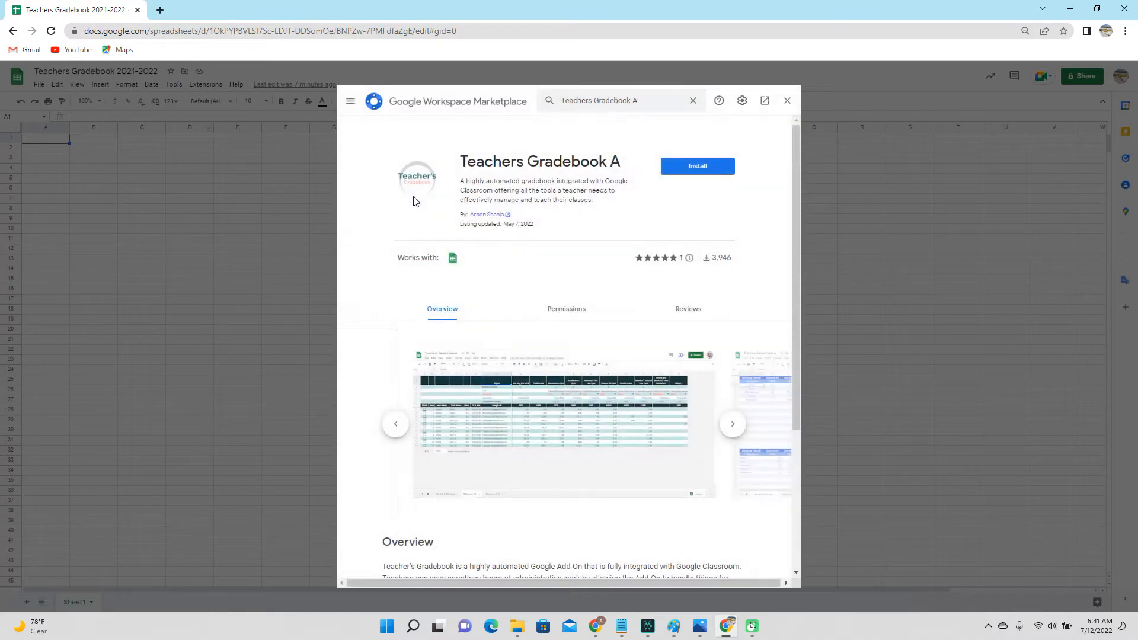
Install Teachers Gradebook A with the signed-in account and allow its requested access.
{"action": "left_click", "coordinate": [708, 172]}
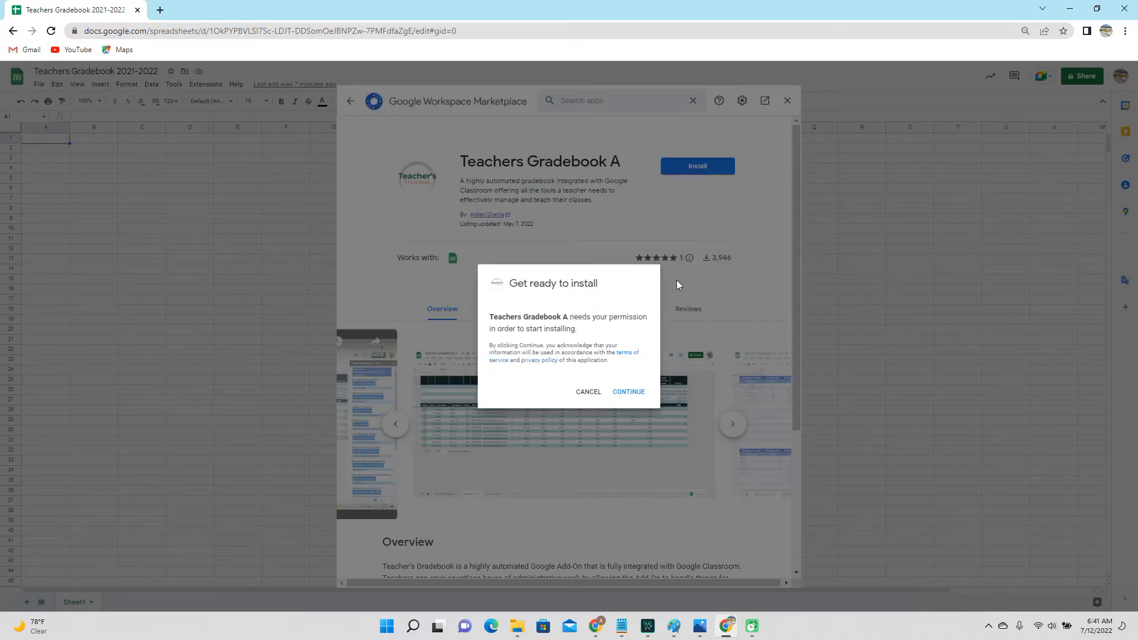
{"action": "left_click", "coordinate": [628, 392]}
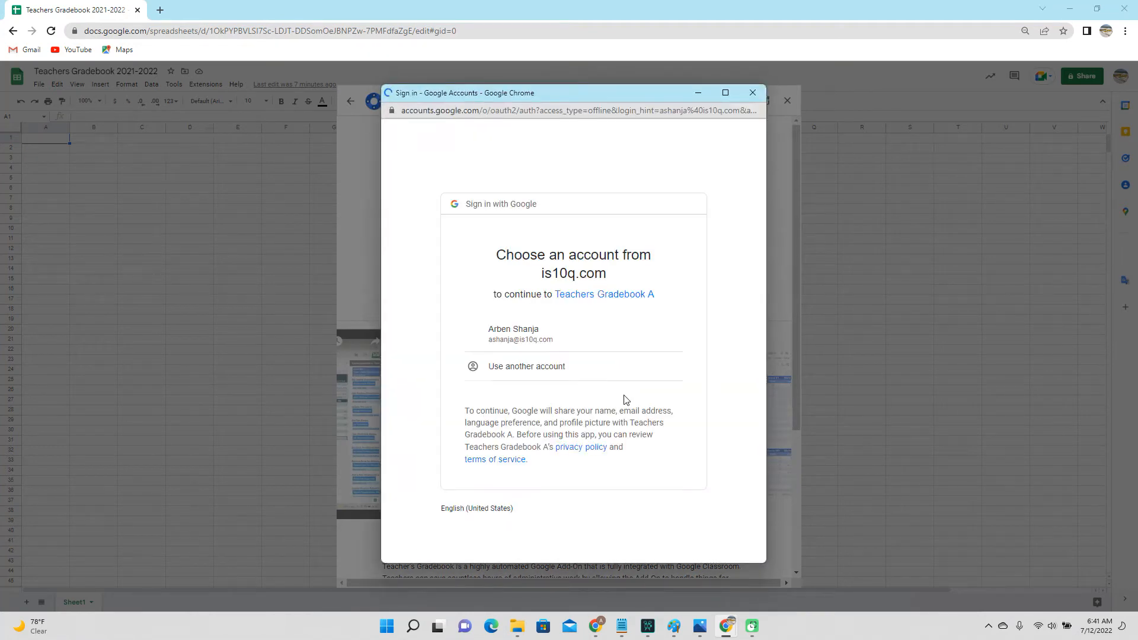
{"action": "left_click", "coordinate": [522, 335]}
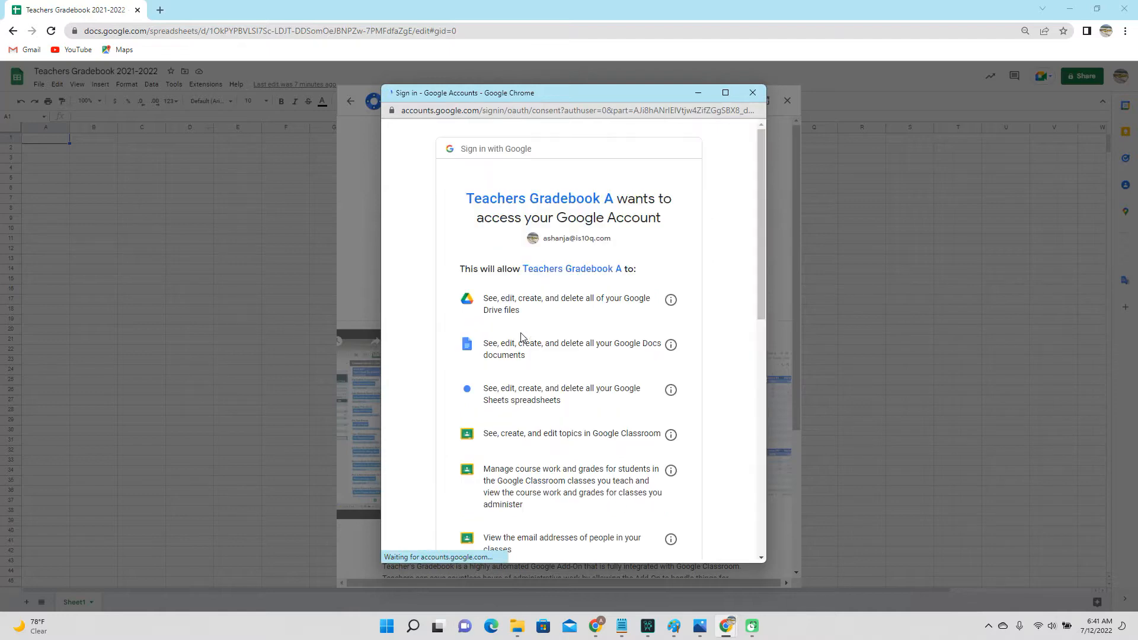
{"action": "scroll", "coordinate": [539, 335], "scroll_direction": "down", "scroll_amount": 4}
{"action": "scroll", "coordinate": [539, 333], "scroll_direction": "down", "scroll_amount": 5}
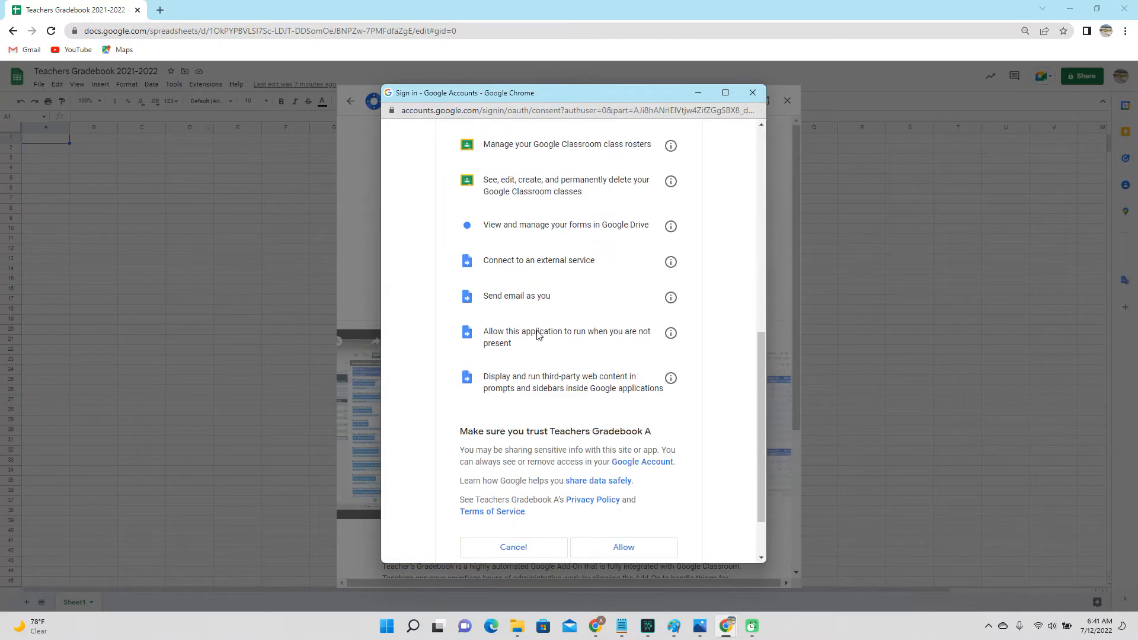
{"action": "left_click", "coordinate": [622, 477]}
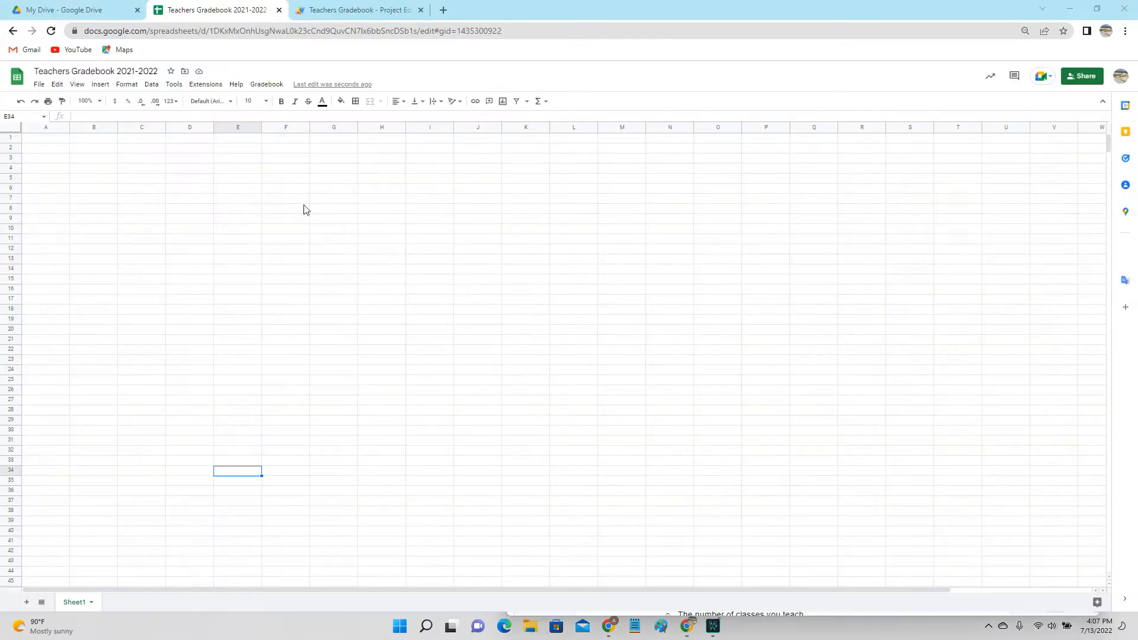
Run the Teachers Gradebook A Install command from the Extensions menu to launch setup.
{"action": "left_click", "coordinate": [265, 86]}
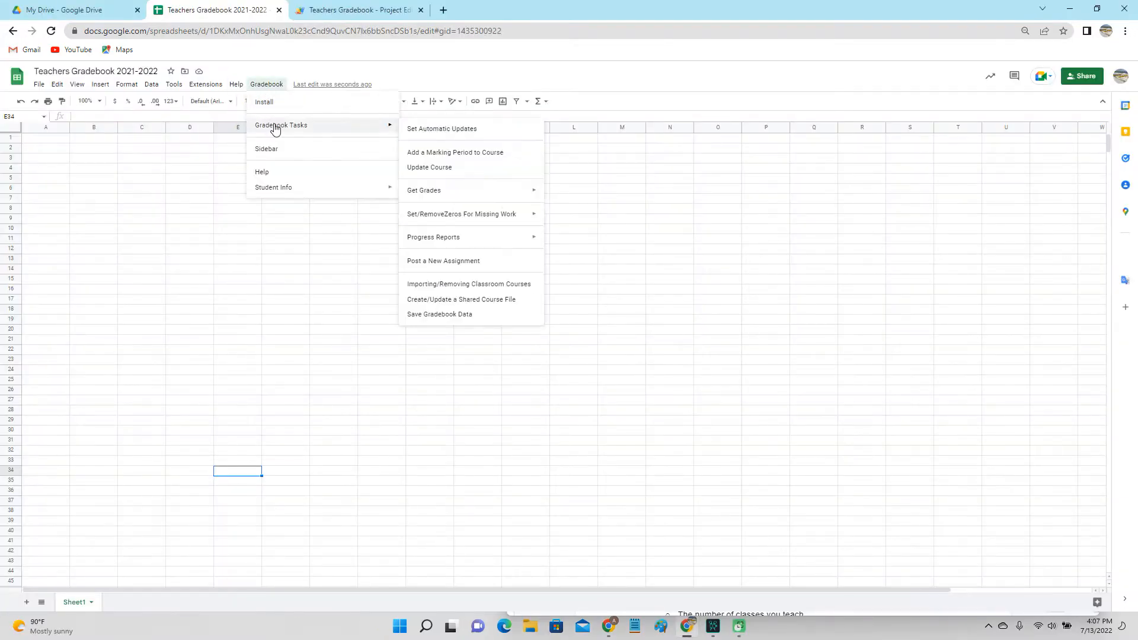
{"action": "left_click", "coordinate": [274, 104]}
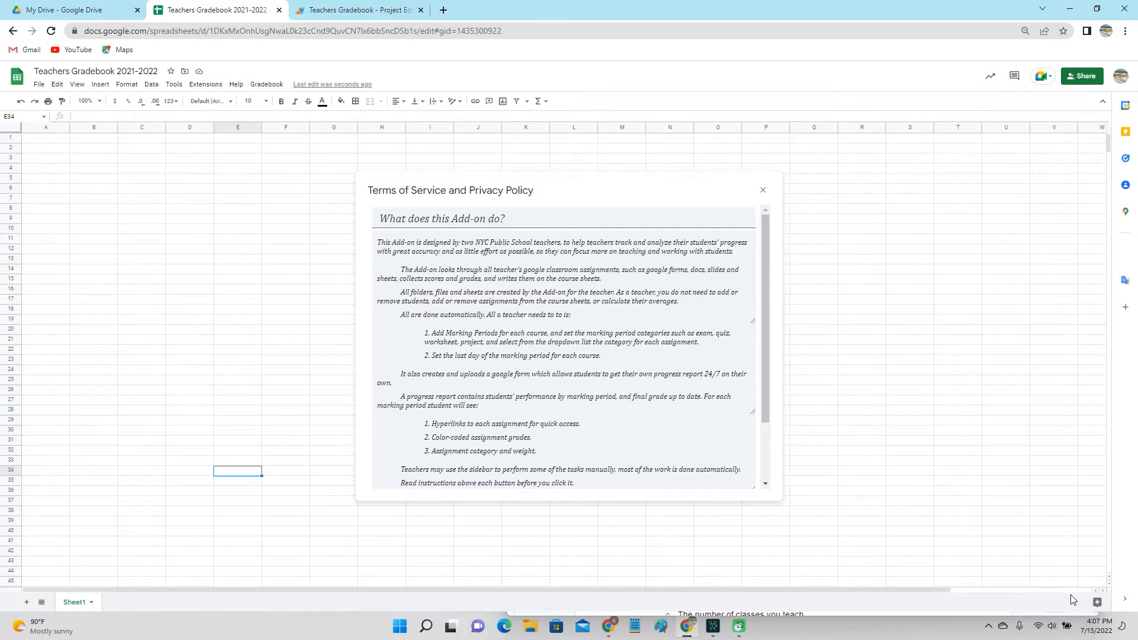
{"action": "left_click_drag", "start_coordinate": [765, 410], "coordinate": [774, 498]}
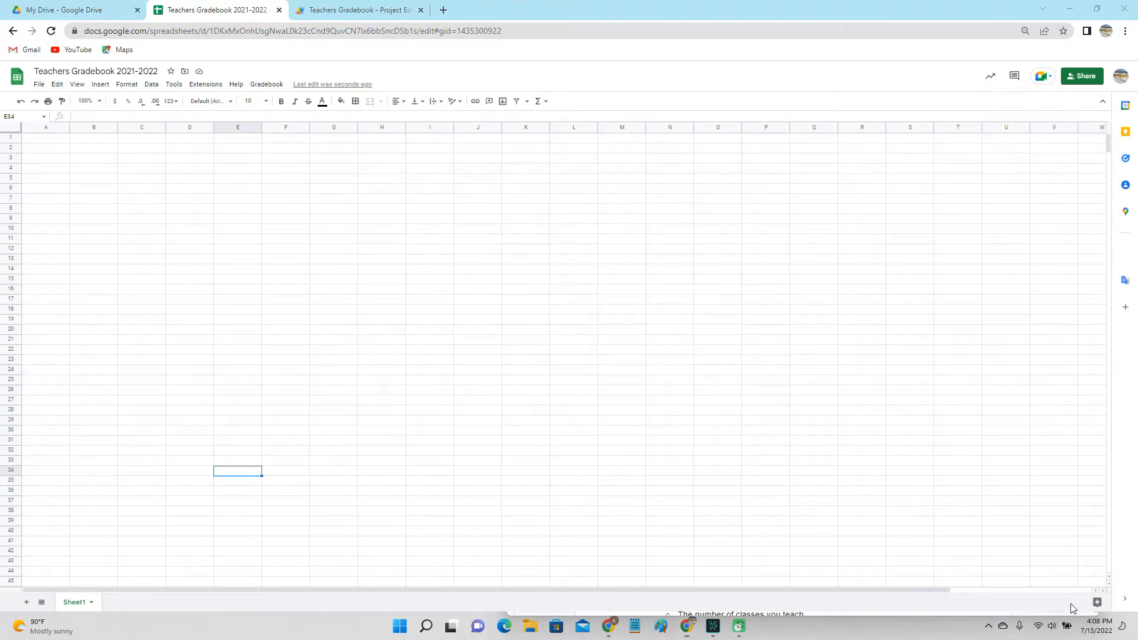
{"action": "left_click", "coordinate": [206, 84]}
{"action": "mouse_move", "coordinate": [221, 166]}
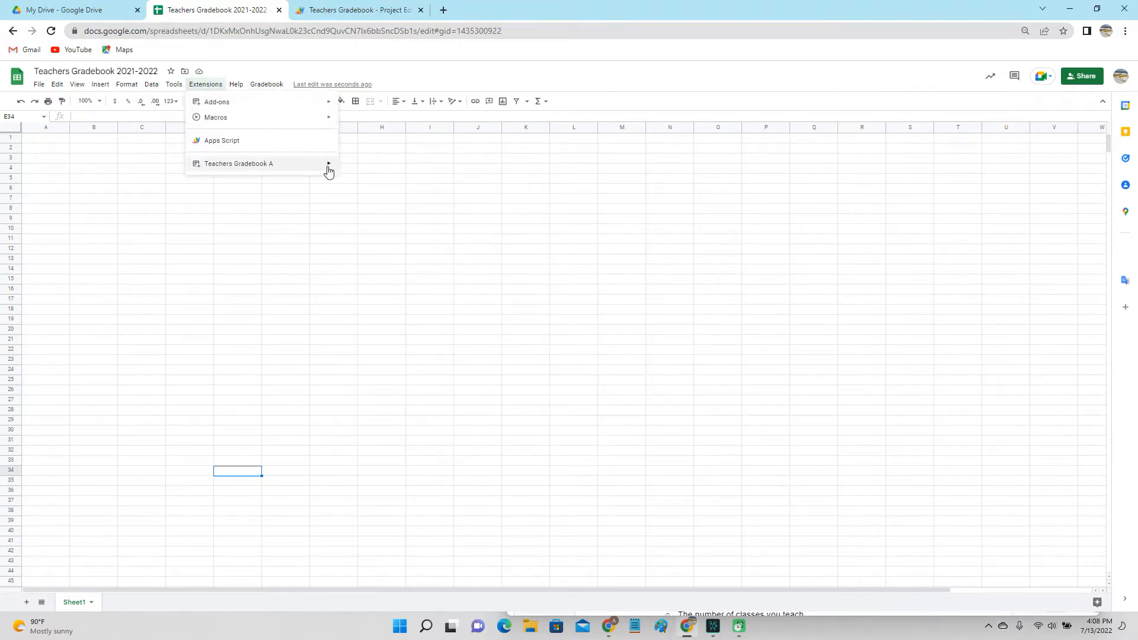
{"action": "left_click", "coordinate": [383, 170]}
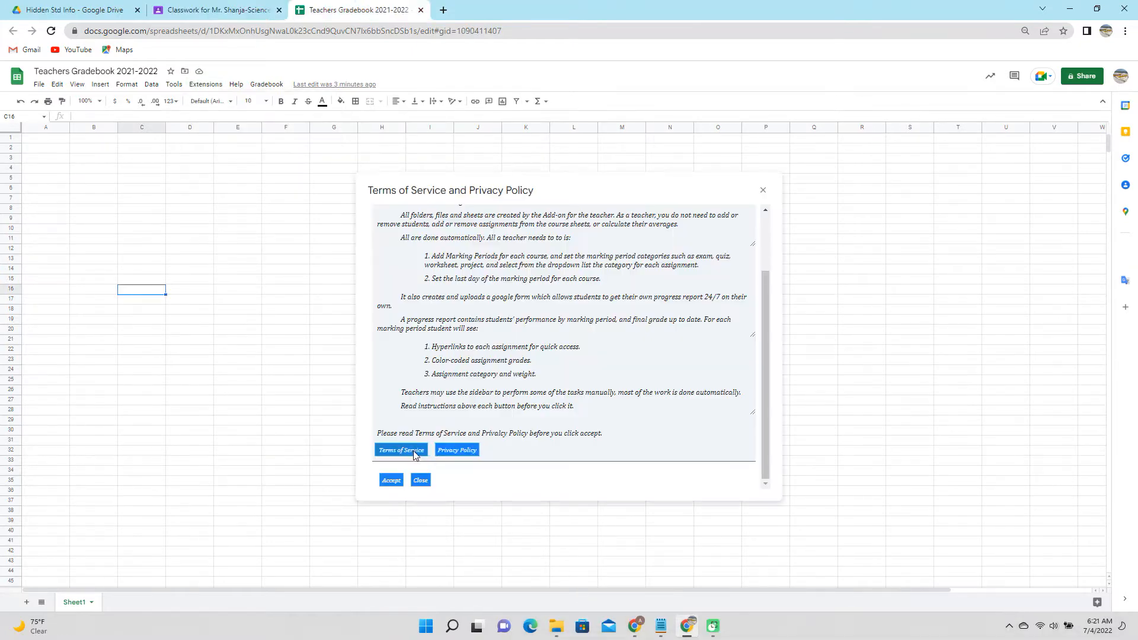
Read through the add-on's Terms of Service and then its Privacy Policy.
{"action": "left_click", "coordinate": [402, 450]}
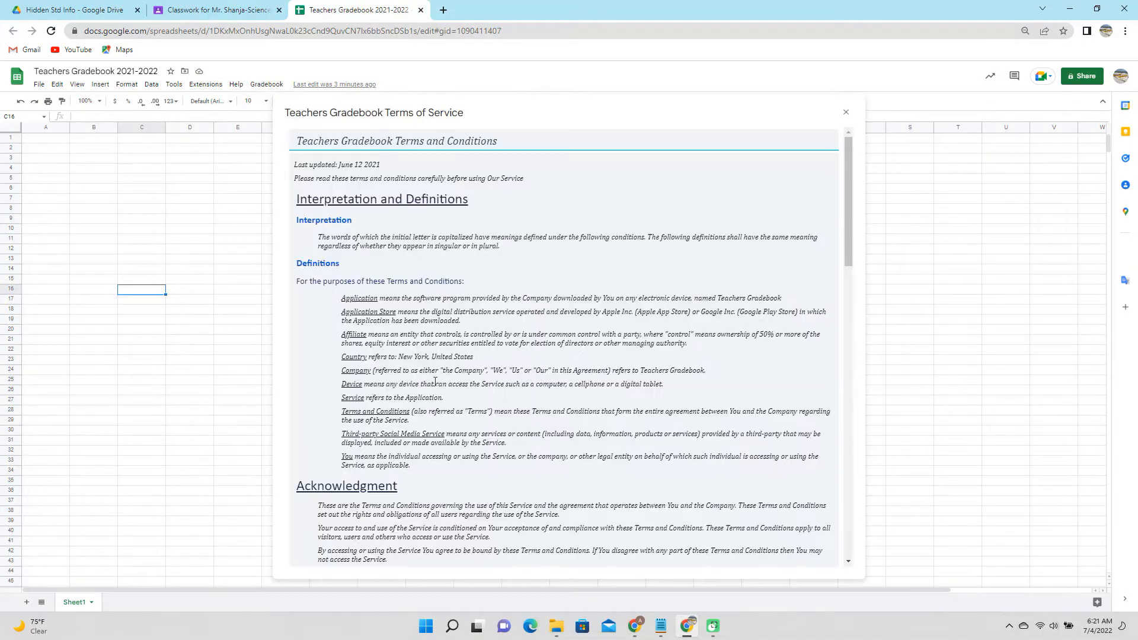
{"action": "left_click_drag", "start_coordinate": [847, 237], "coordinate": [848, 536]}
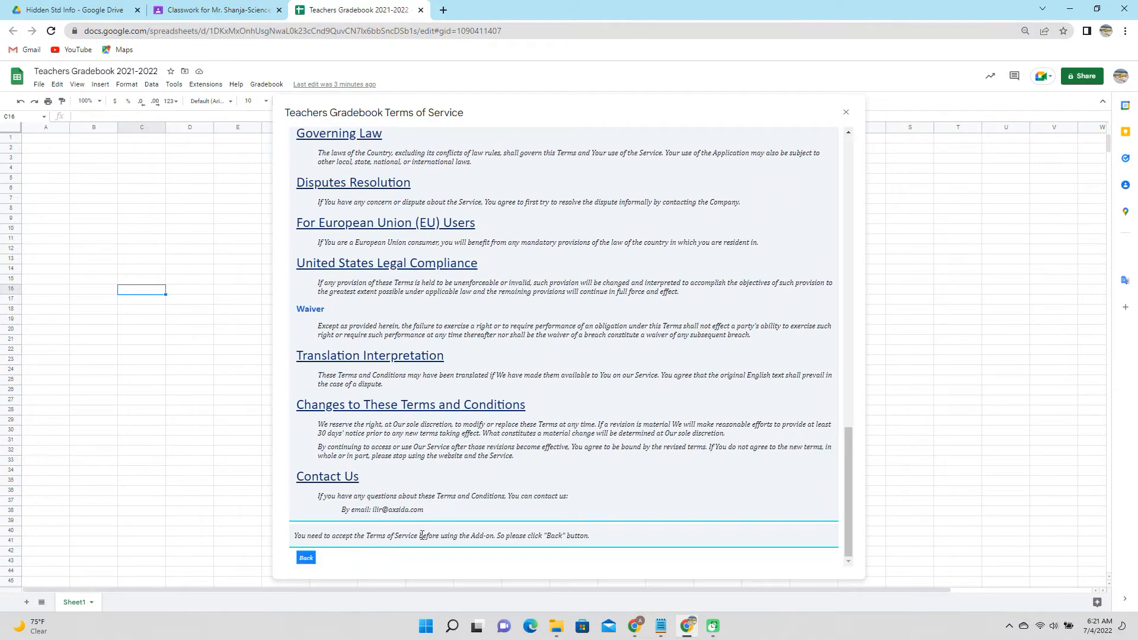
{"action": "left_click", "coordinate": [311, 559]}
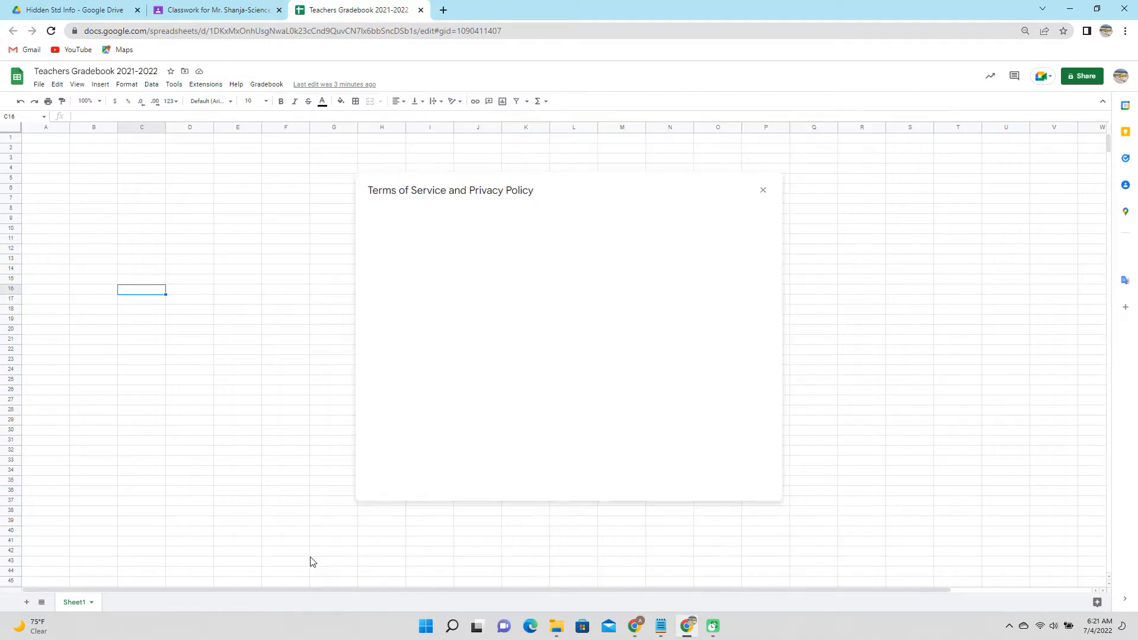
{"action": "left_click_drag", "start_coordinate": [766, 339], "coordinate": [766, 395]}
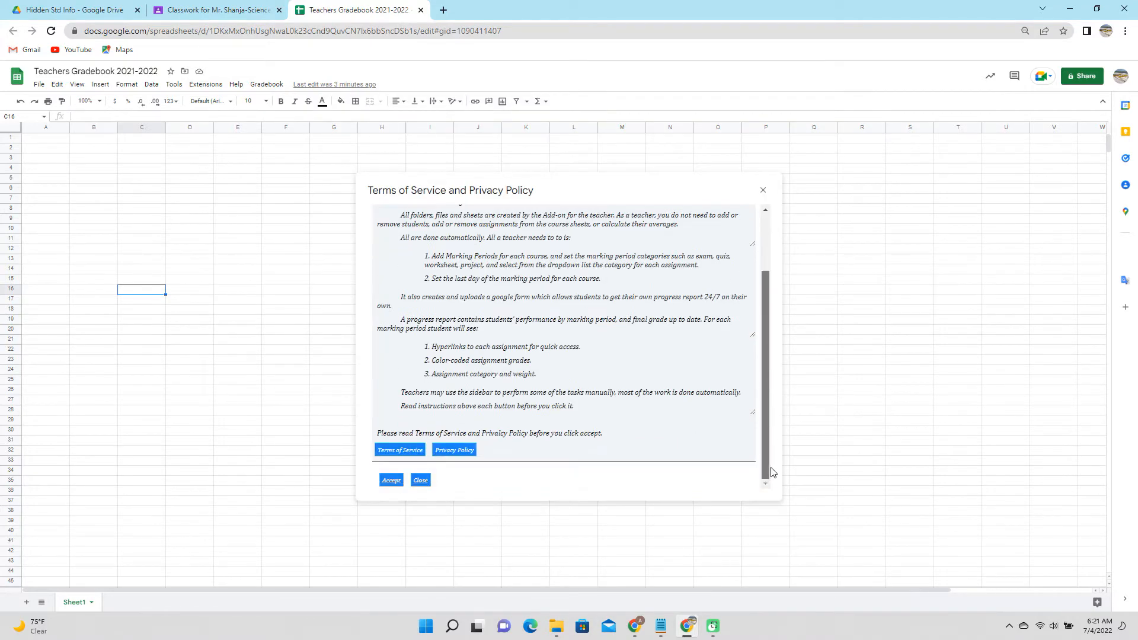
{"action": "left_click", "coordinate": [467, 455]}
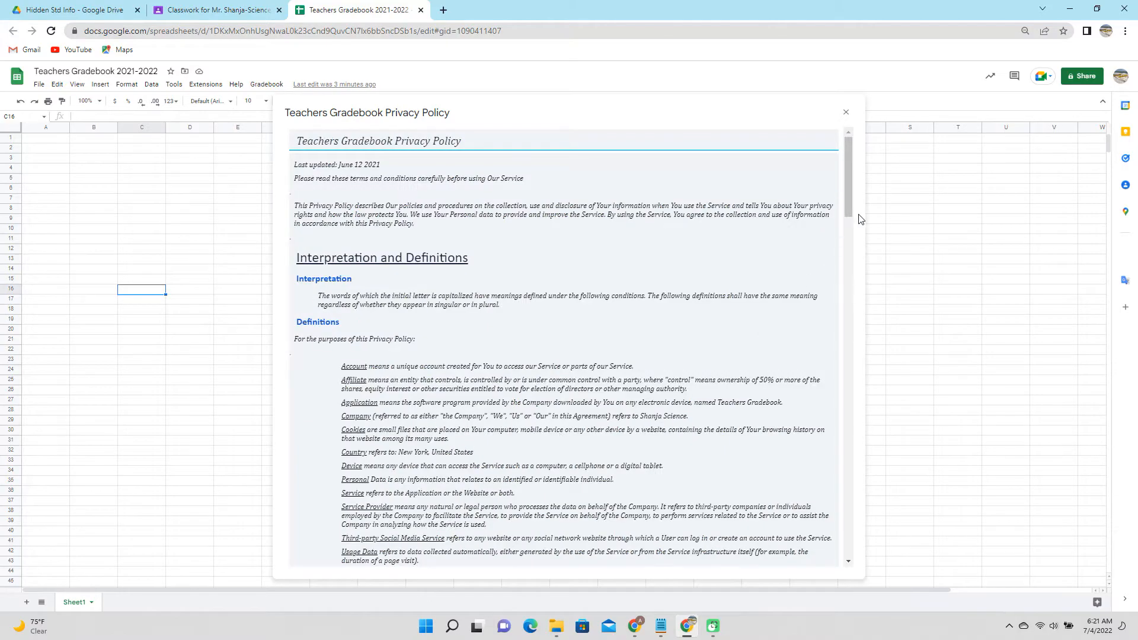
{"action": "left_click_drag", "start_coordinate": [861, 219], "coordinate": [848, 567]}
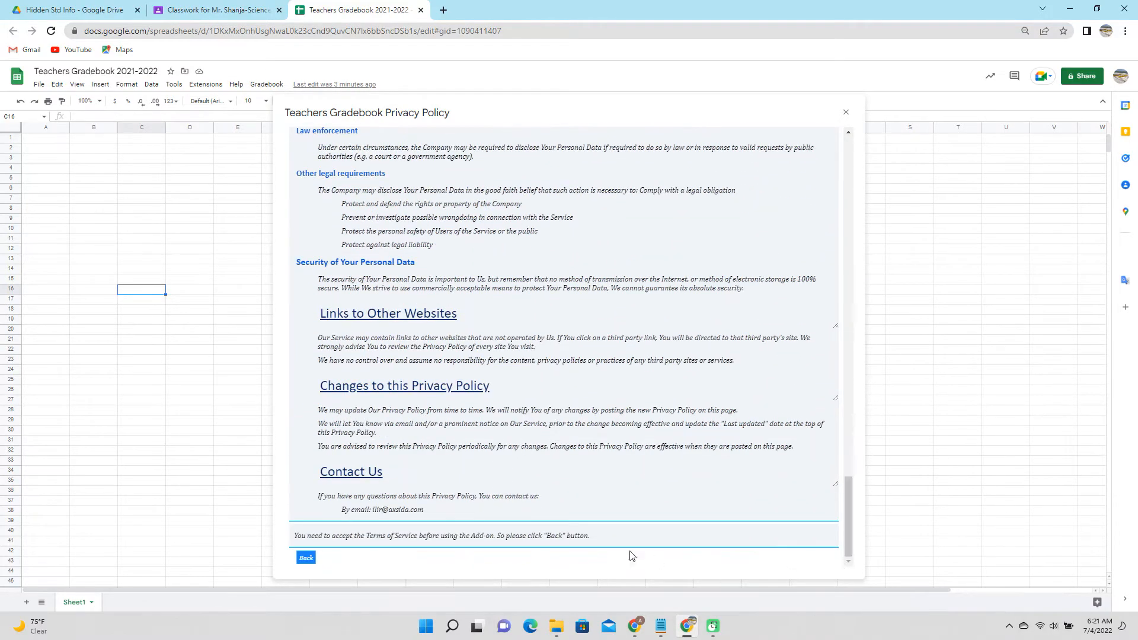
{"action": "left_click", "coordinate": [307, 557]}
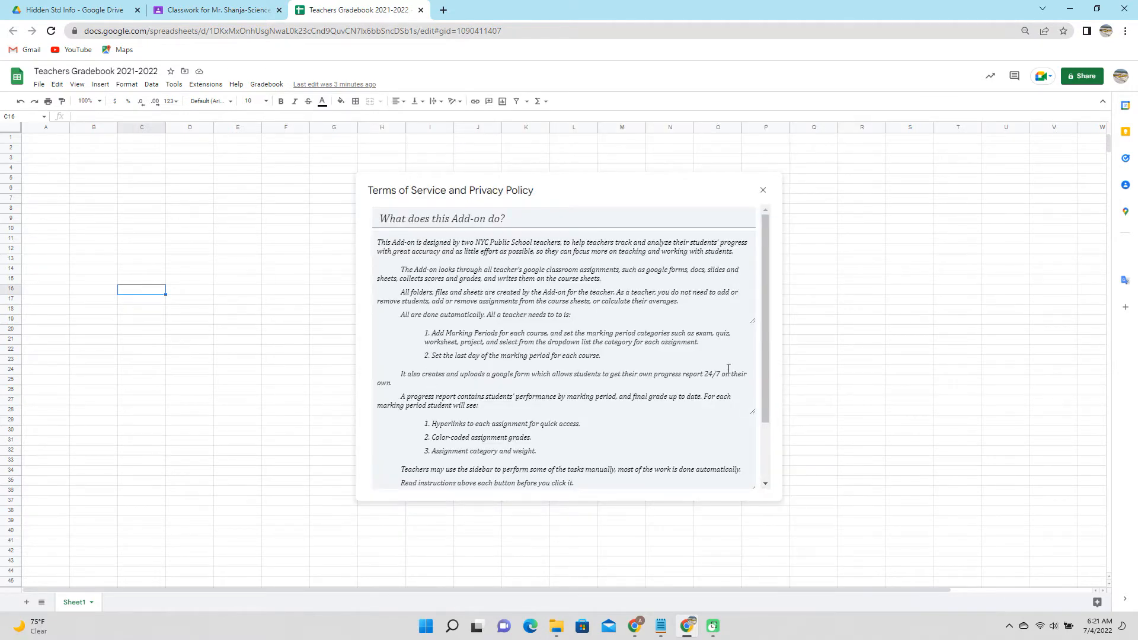
{"action": "left_click_drag", "start_coordinate": [764, 386], "coordinate": [772, 478]}
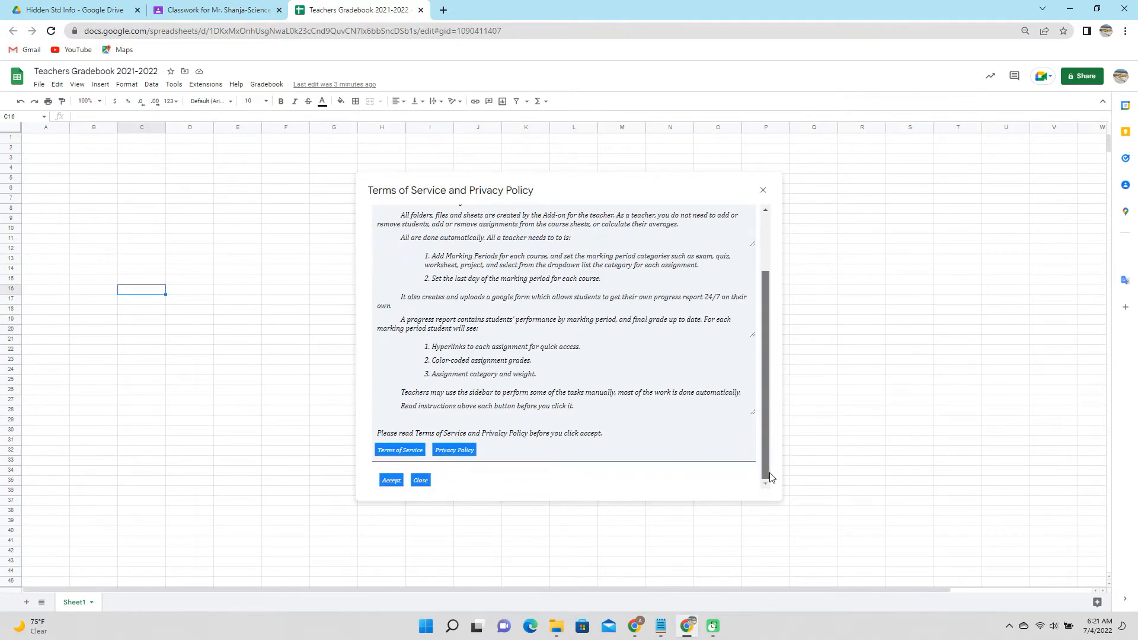
Accept the terms, enter your email, and paste 'Teachers Gradebook 2021-2022' as the Teacher's Folder.
{"action": "left_click", "coordinate": [392, 481]}
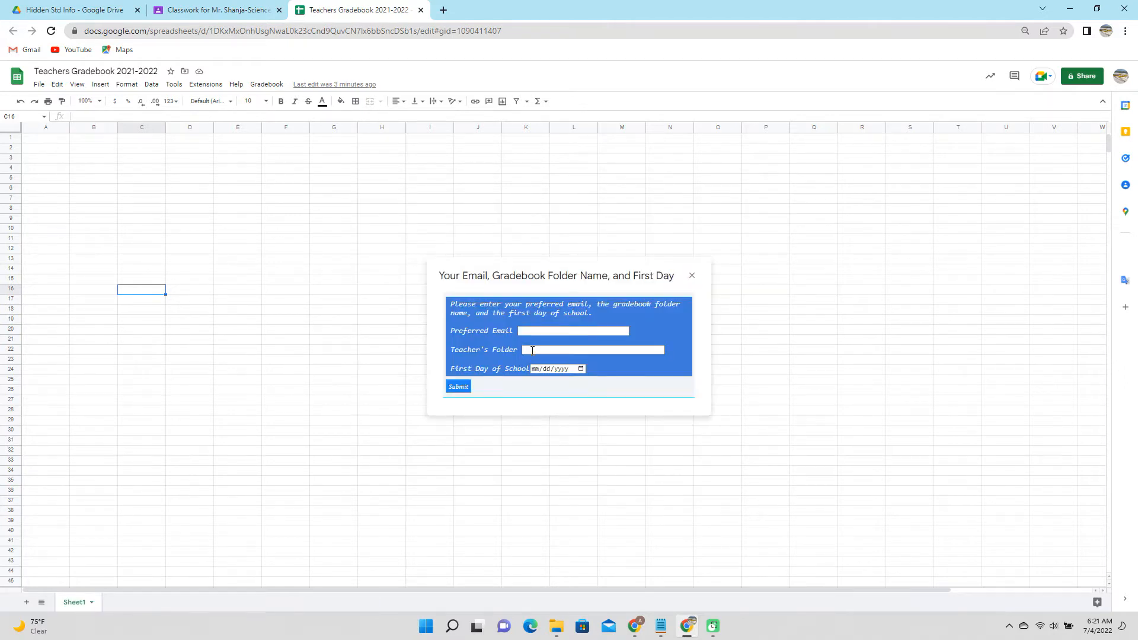
{"action": "left_click", "coordinate": [457, 388]}
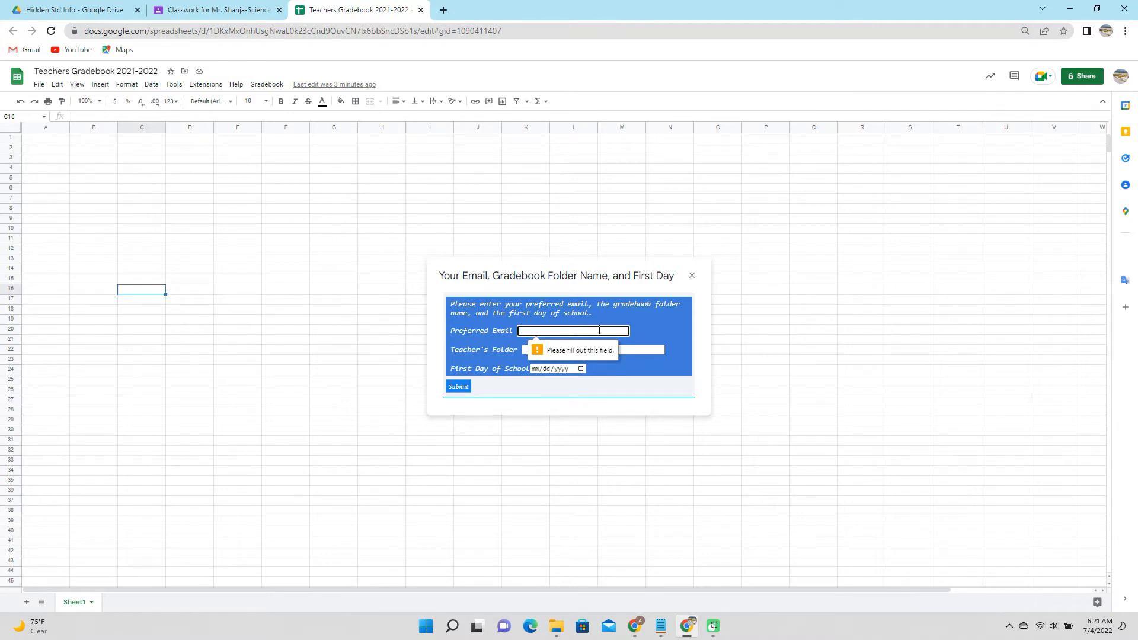
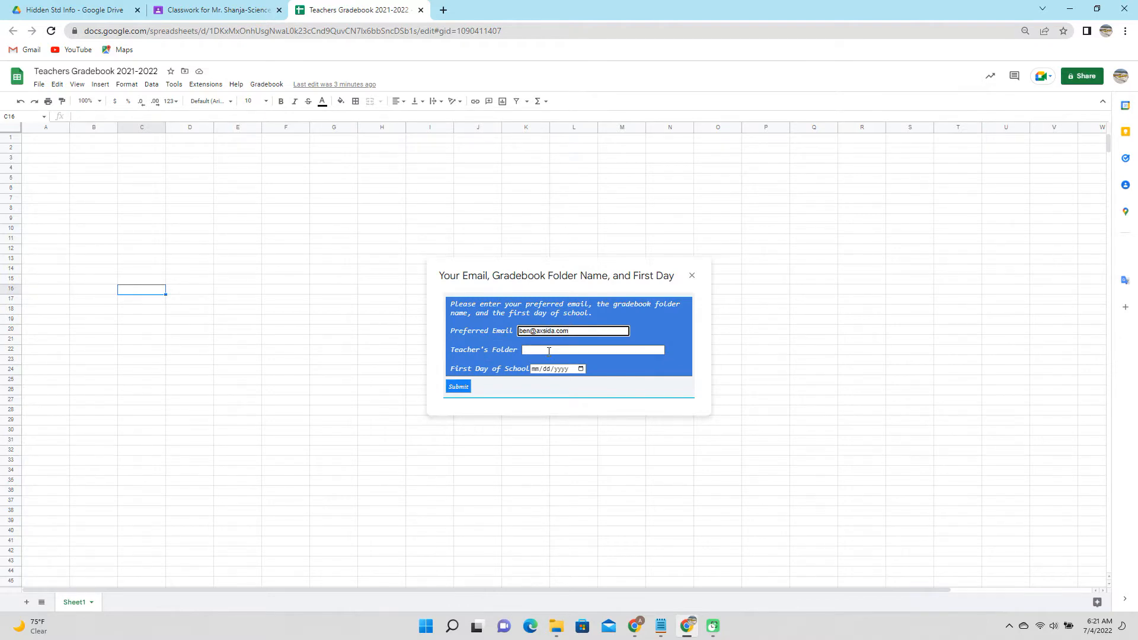
{"action": "left_click", "coordinate": [132, 72]}
{"action": "key", "text": "ctrl+c"}
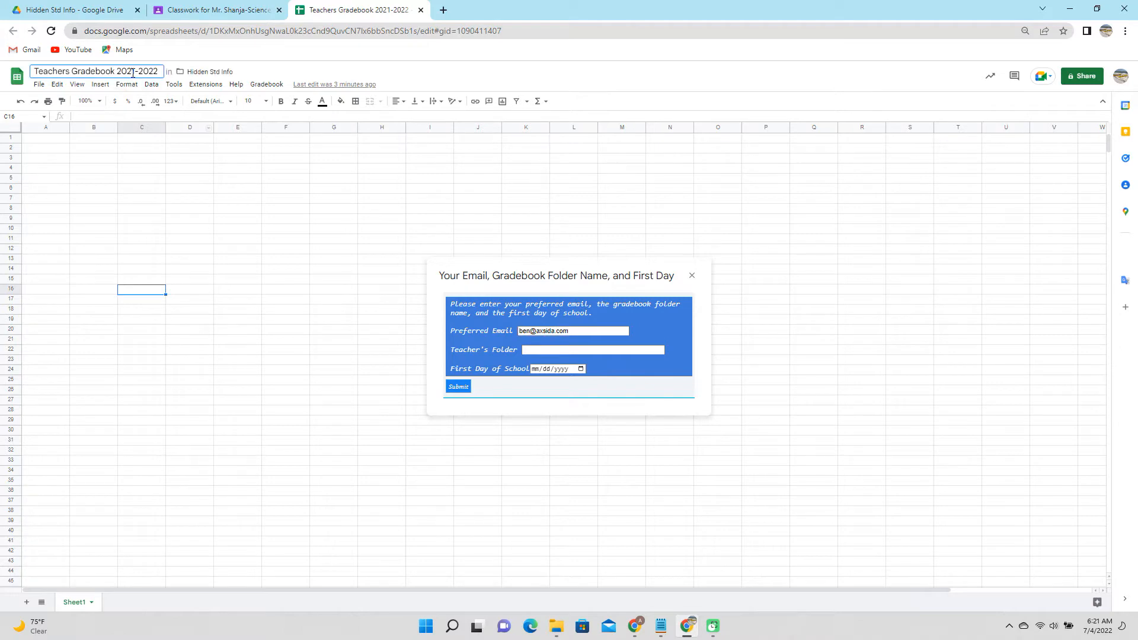
{"action": "left_click", "coordinate": [533, 350]}
{"action": "key", "text": "ctrl+v"}
Set the first day of school to September 13, 2021 and submit the setup form.
{"action": "left_click", "coordinate": [460, 387]}
{"action": "left_click", "coordinate": [580, 368]}
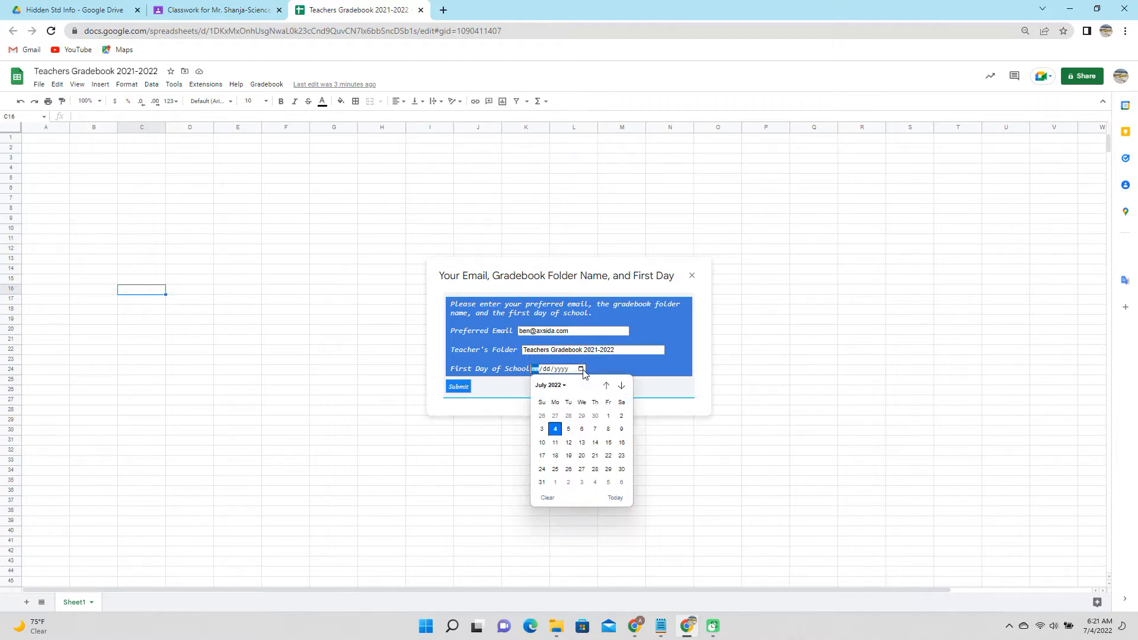
{"action": "left_click", "coordinate": [606, 386]}
{"action": "left_click", "coordinate": [605, 386]}
{"action": "left_click", "coordinate": [606, 386]}
{"action": "left_click", "coordinate": [606, 386]}
{"action": "left_click", "coordinate": [606, 386]}
{"action": "left_click", "coordinate": [606, 386]}
{"action": "left_click", "coordinate": [606, 386]}
{"action": "left_click", "coordinate": [605, 386]}
{"action": "left_click", "coordinate": [606, 386]}
{"action": "left_click", "coordinate": [606, 385]}
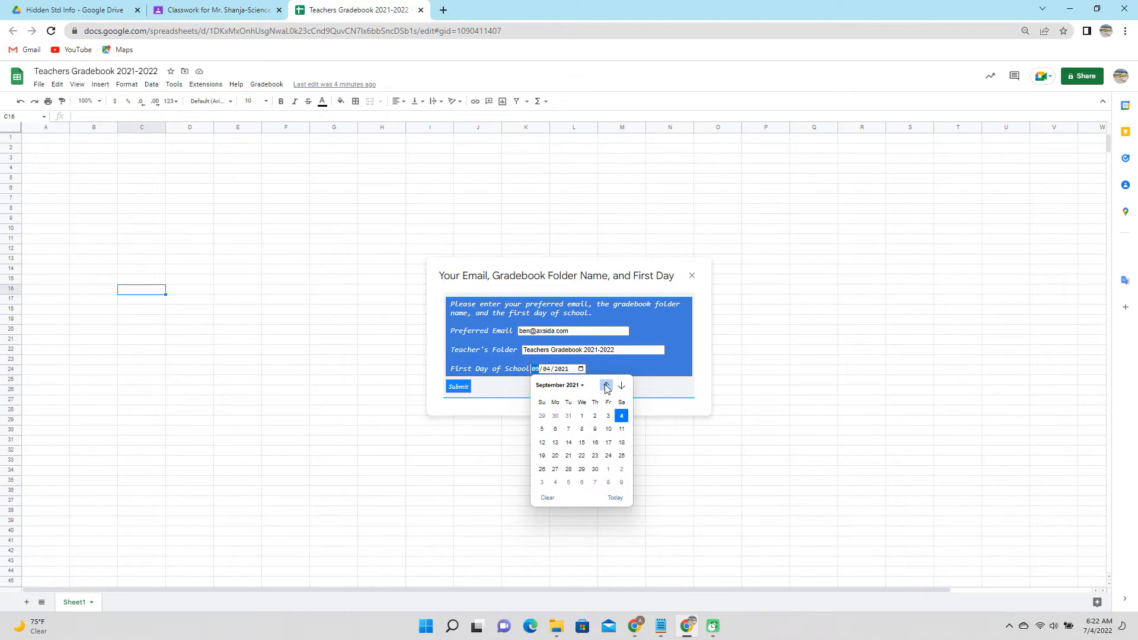
{"action": "left_click", "coordinate": [556, 442]}
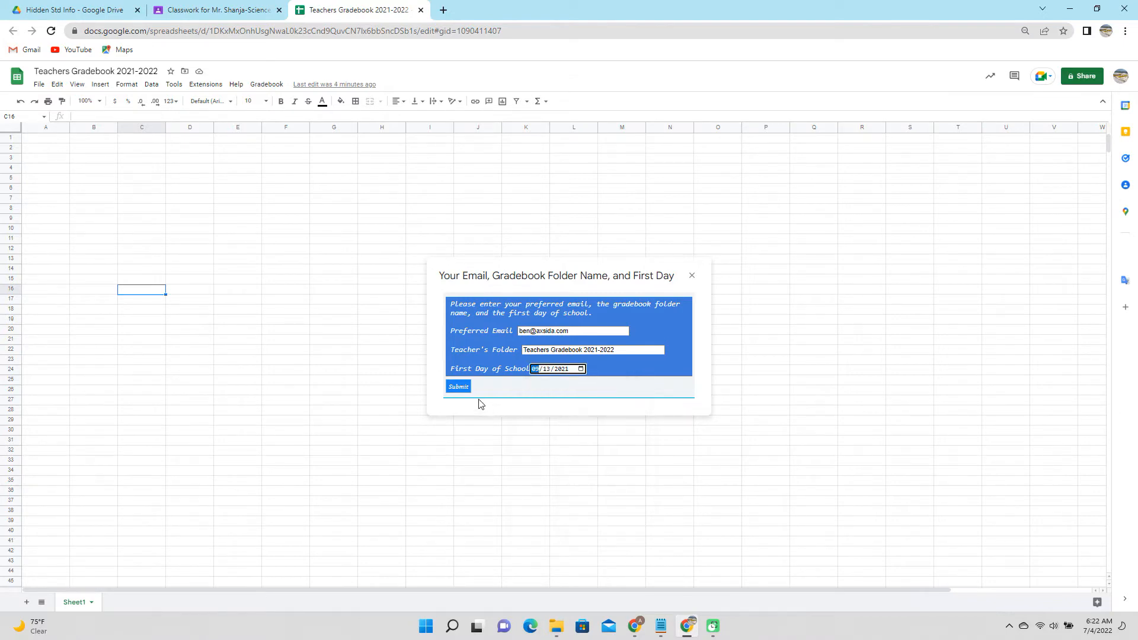
{"action": "left_click", "coordinate": [459, 386]}
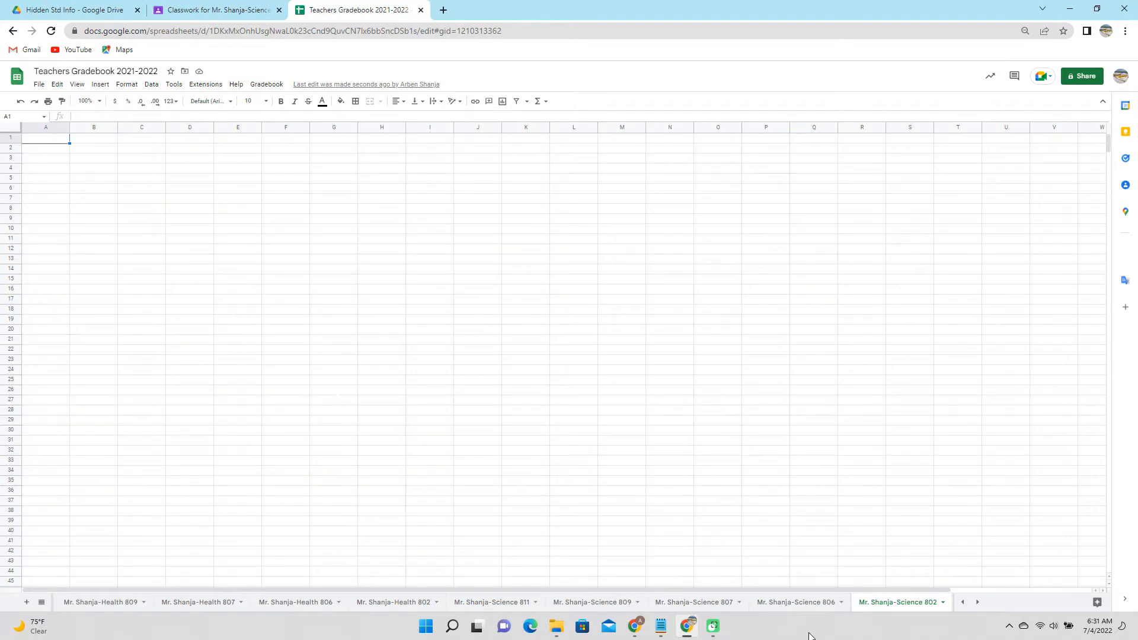
Paste the gradebook data so the Science course sheet loads its assignments, due dates and scores.
{"action": "key", "text": "ctrl+v"}
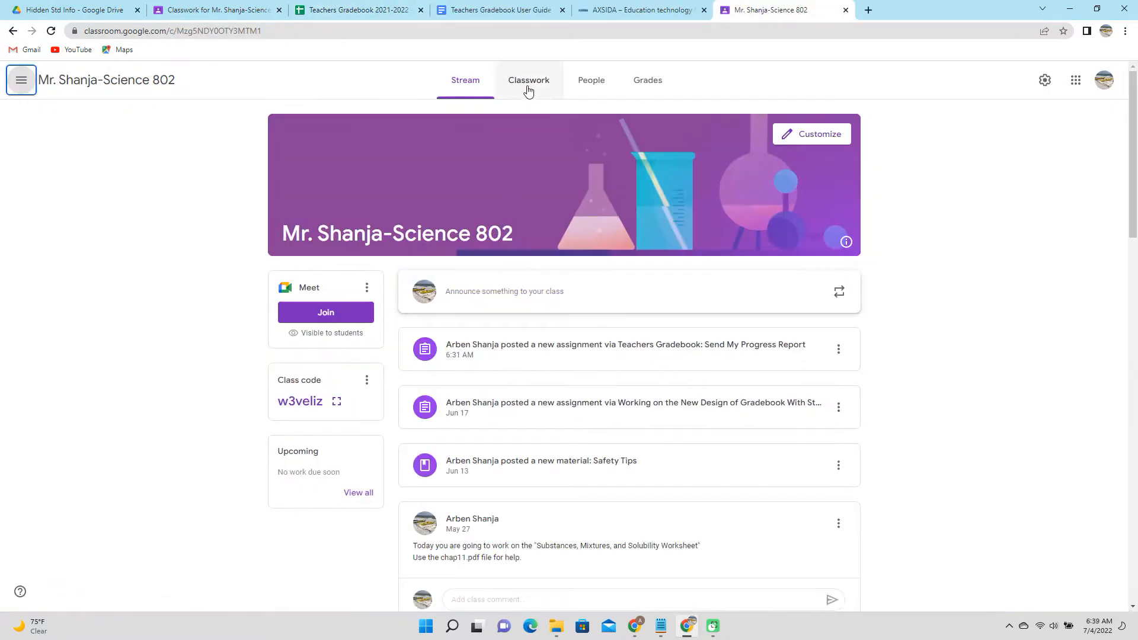
Close the Welcome dialog to reveal the Science class assignments, due dates and scores.
{"action": "left_click", "coordinate": [527, 83]}
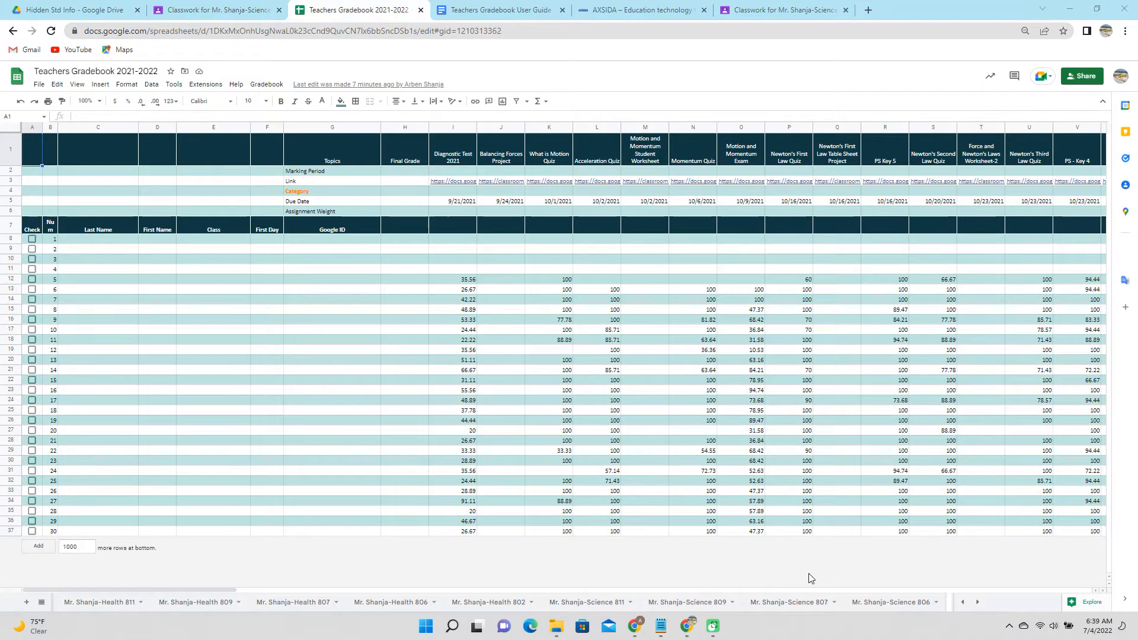
{"action": "left_click", "coordinate": [276, 87]}
Choose Sidebar from the gradebook add-on menu to show the Gradebook Tasks panel.
{"action": "mouse_move", "coordinate": [287, 130]}
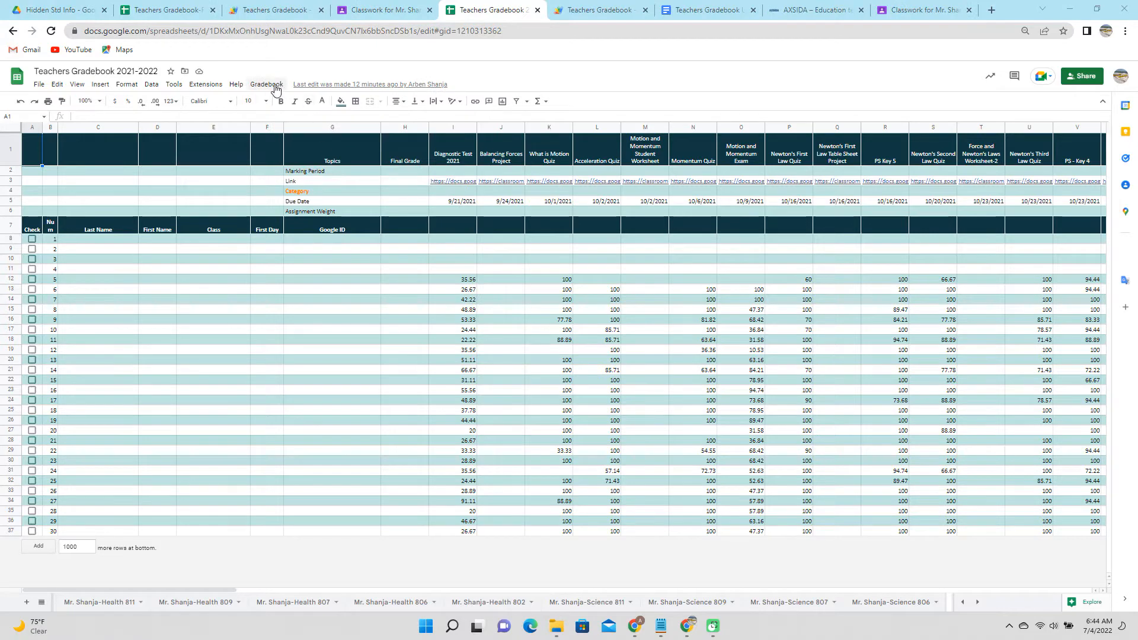
{"action": "left_click", "coordinate": [267, 84]}
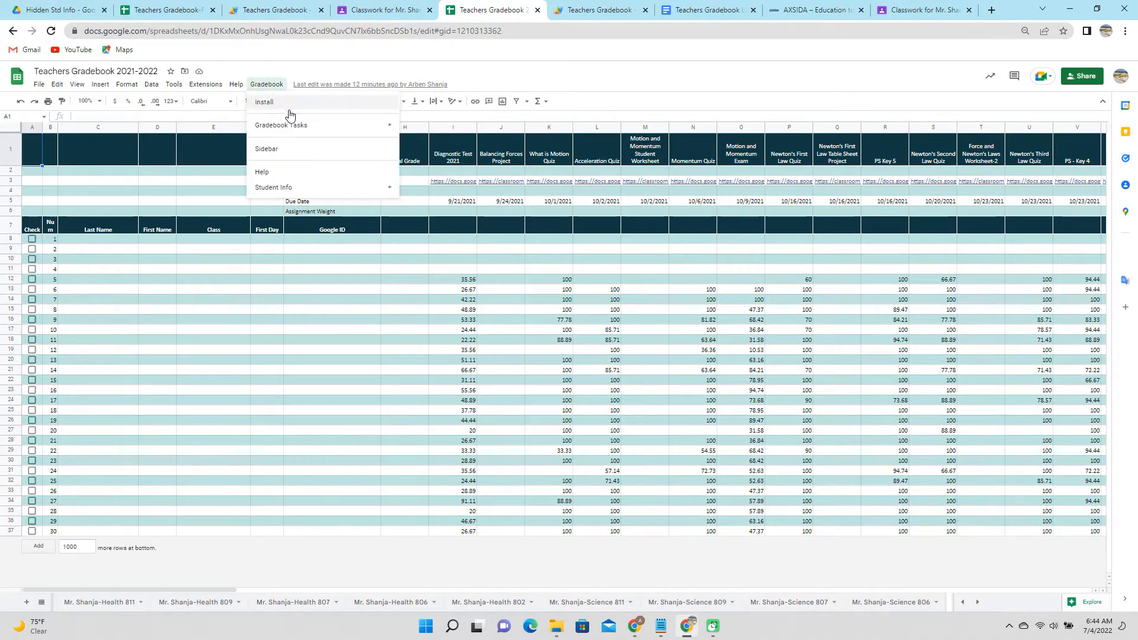
{"action": "mouse_move", "coordinate": [297, 131]}
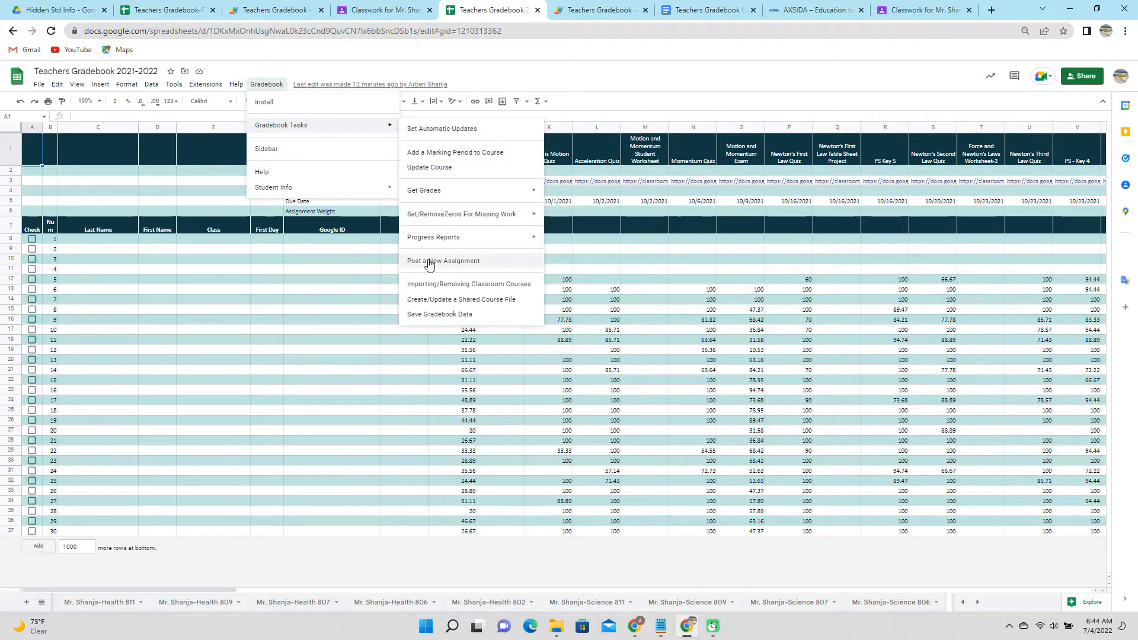
{"action": "mouse_move", "coordinate": [432, 247]}
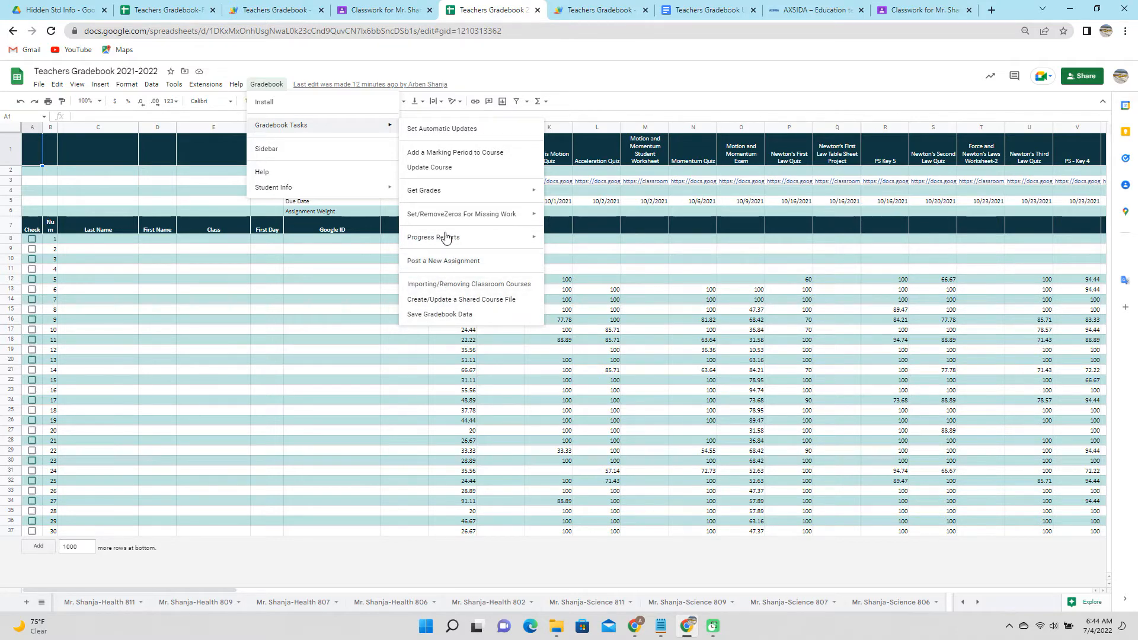
{"action": "left_click", "coordinate": [276, 149]}
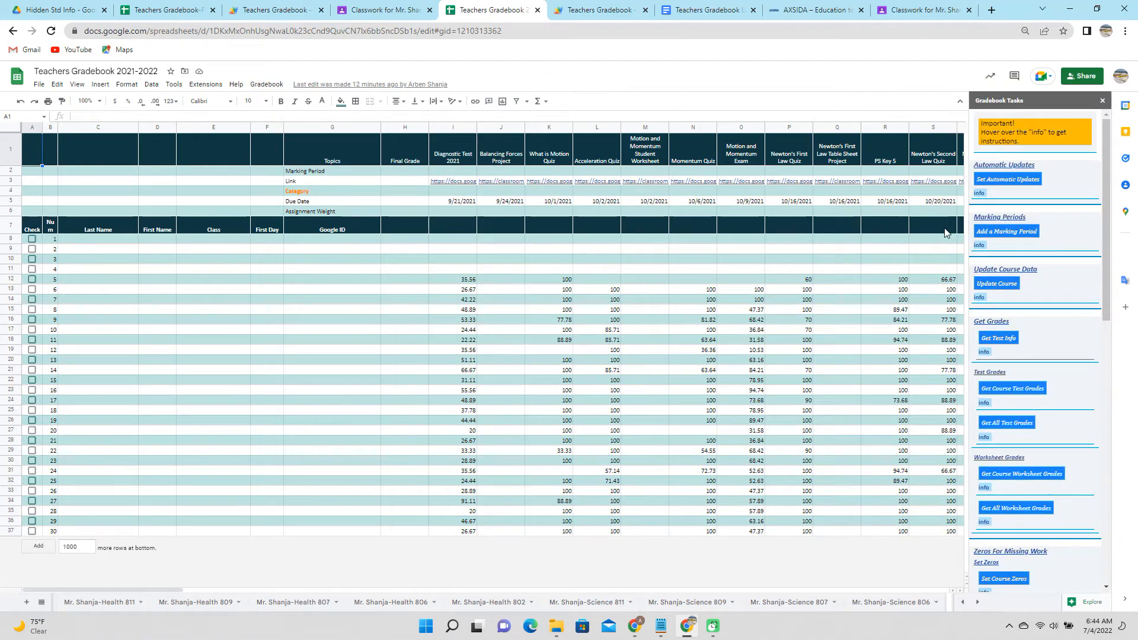
Choose Add a Marking Period in the Gradebook Tasks sidebar.
{"action": "mouse_move", "coordinate": [980, 193]}
{"action": "mouse_move", "coordinate": [987, 246]}
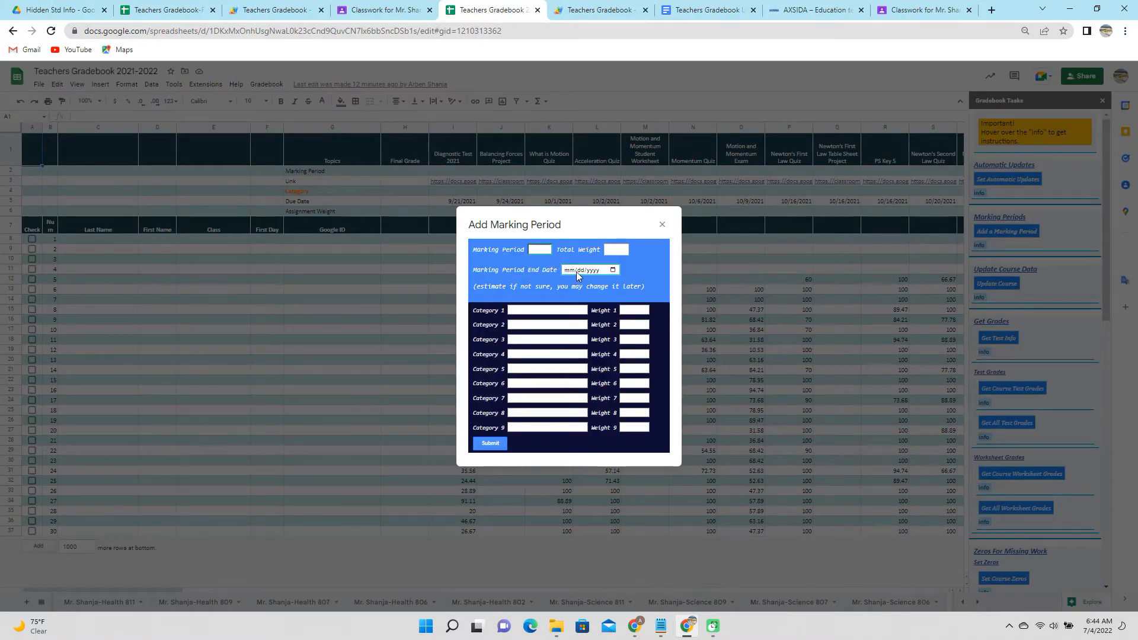
Enter the first three categories with weights: Exam 30, Quiz 25, Worksheet 30.
{"action": "left_click", "coordinate": [563, 311]}
{"action": "type", "text": "Exam"}
{"action": "key", "text": "Tab"}
{"action": "type", "text": "30"}
{"action": "key", "text": "Tab"}
{"action": "type", "text": "Quiz"}
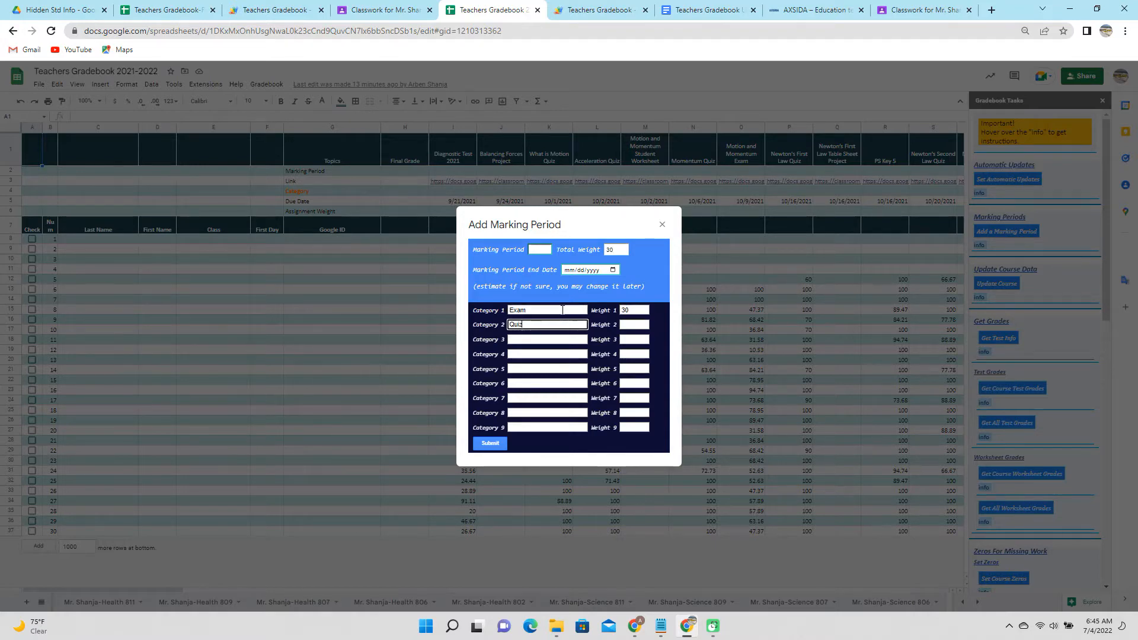
{"action": "key", "text": "Tab"}
{"action": "type", "text": "25"}
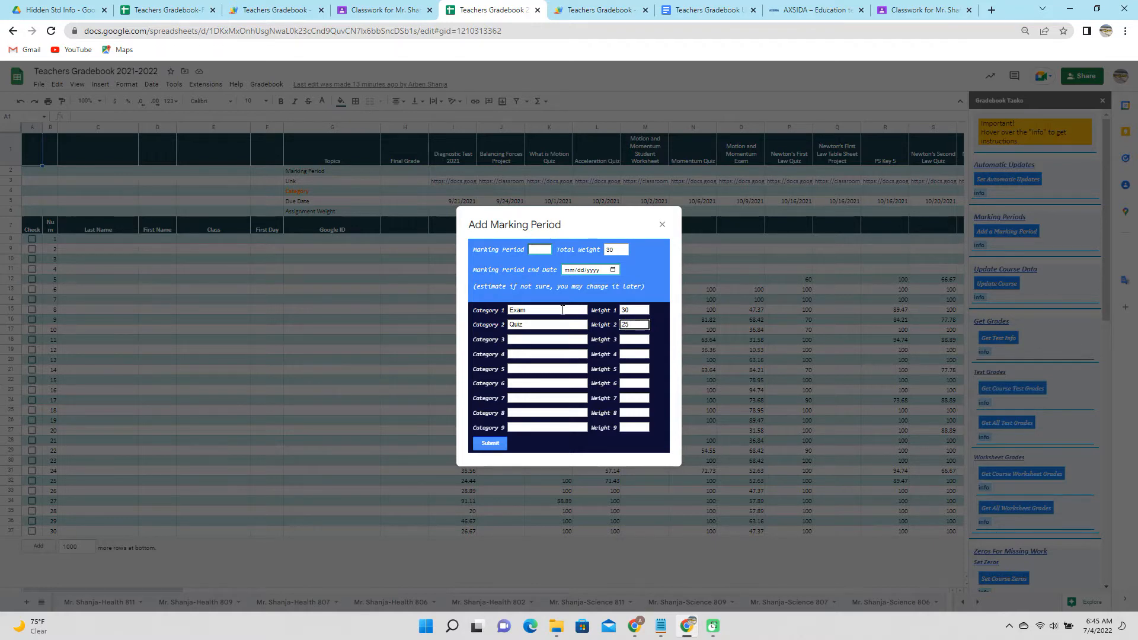
{"action": "key", "text": "Tab"}
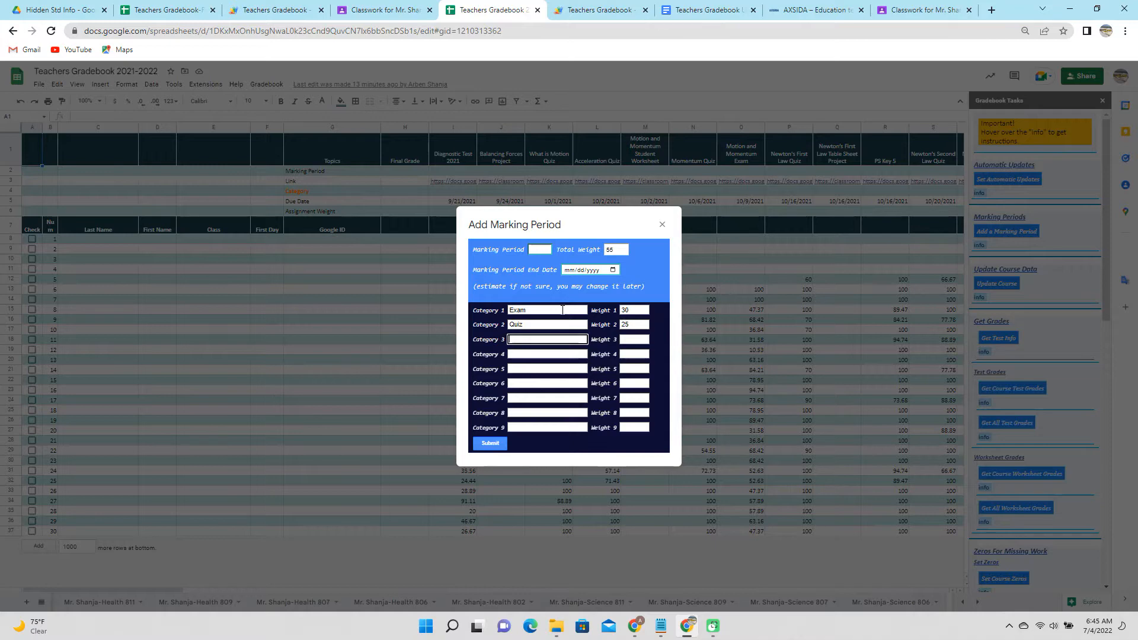
{"action": "type", "text": "Worksheet"}
{"action": "key", "text": "Tab"}
{"action": "type", "text": "30"}
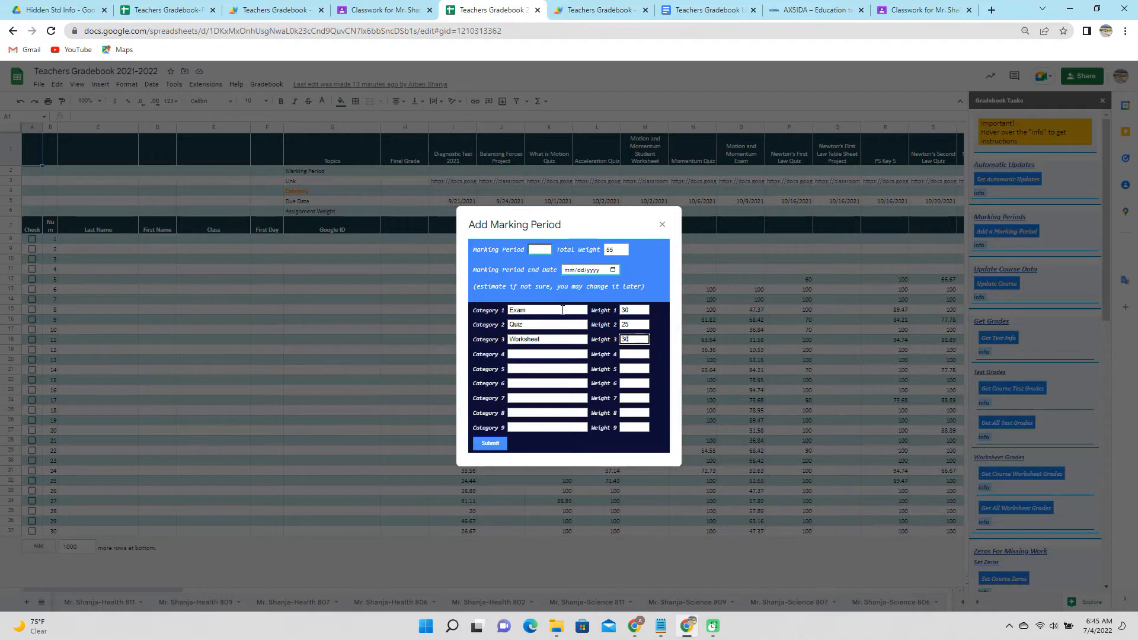
{"action": "key", "text": "Return"}
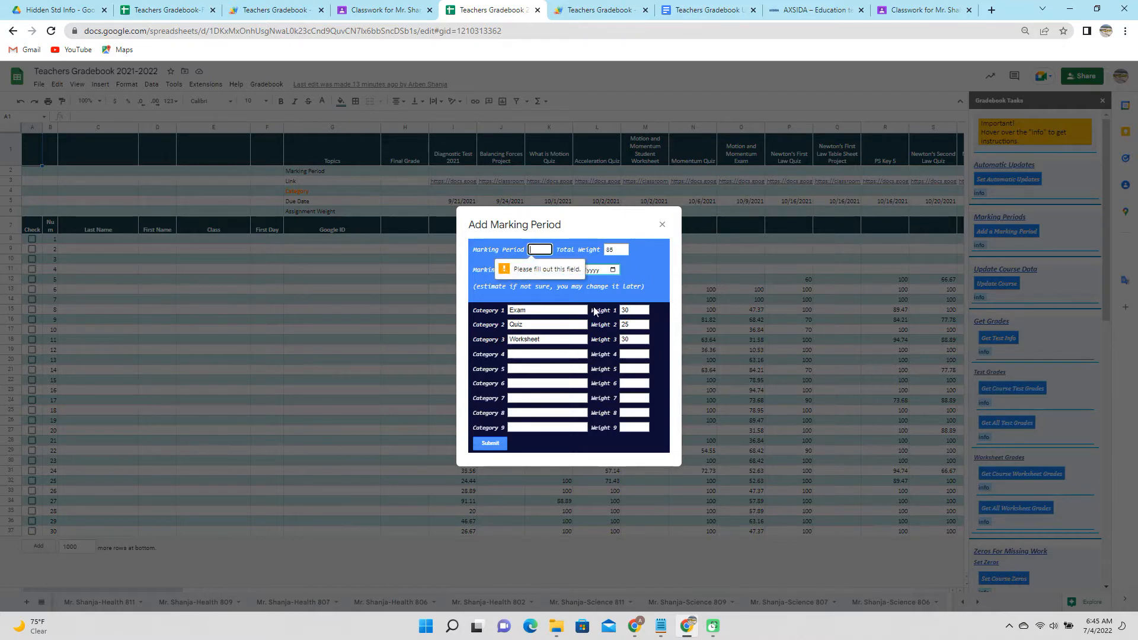
Add the remaining categories: Project weighted 15 and Diagnostic weighted 0.
{"action": "left_click", "coordinate": [544, 354]}
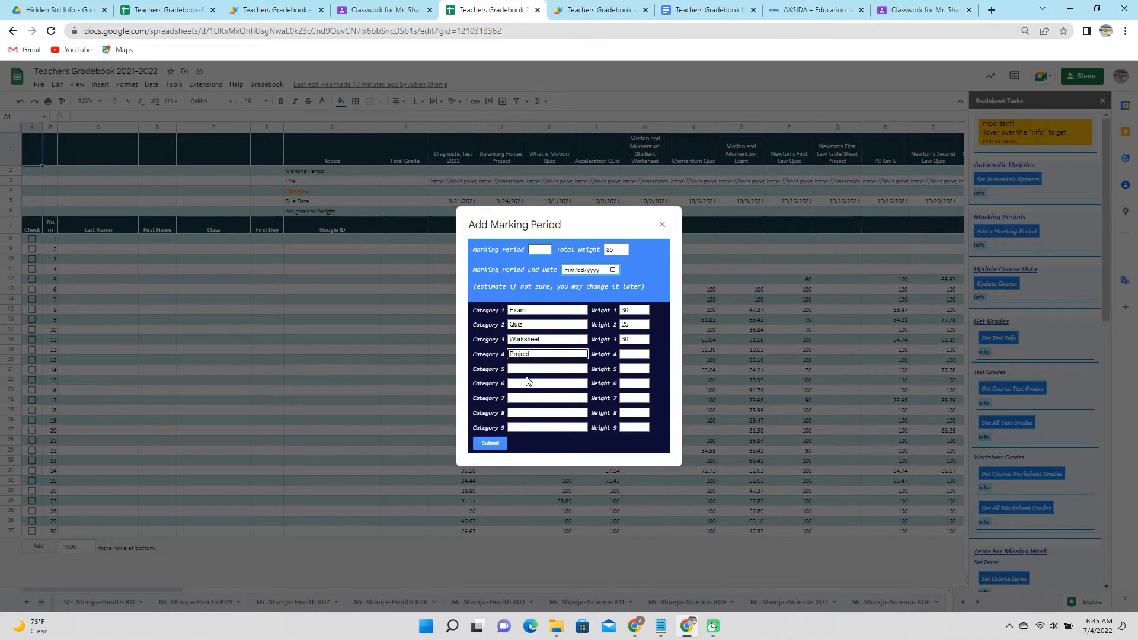
{"action": "key", "text": "Tab"}
{"action": "key", "text": "Return"}
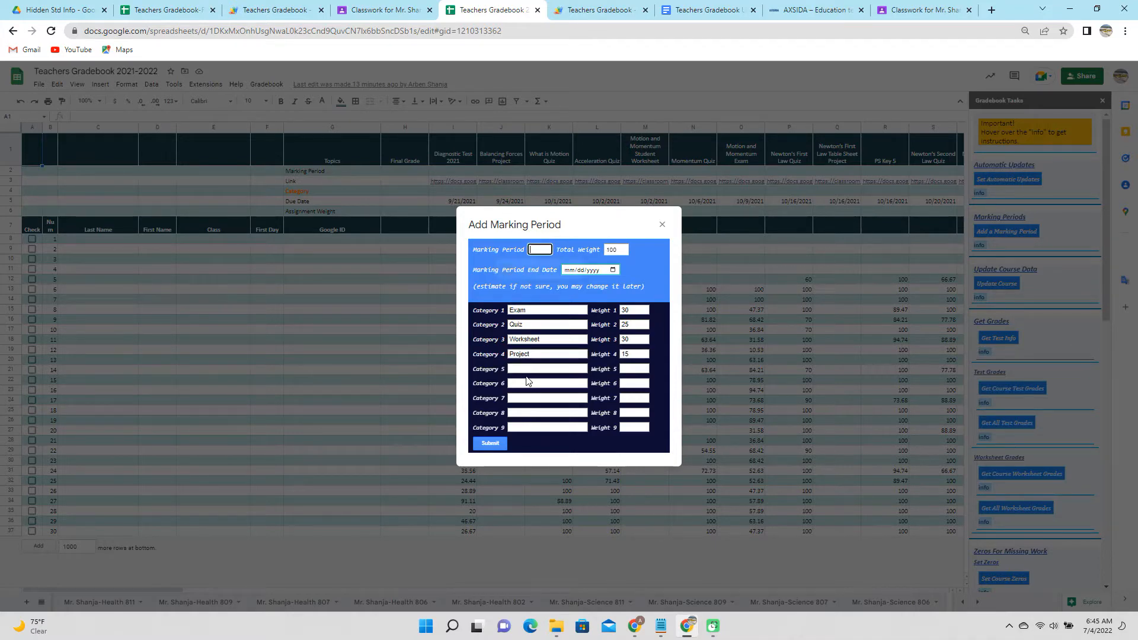
{"action": "left_click", "coordinate": [532, 368]}
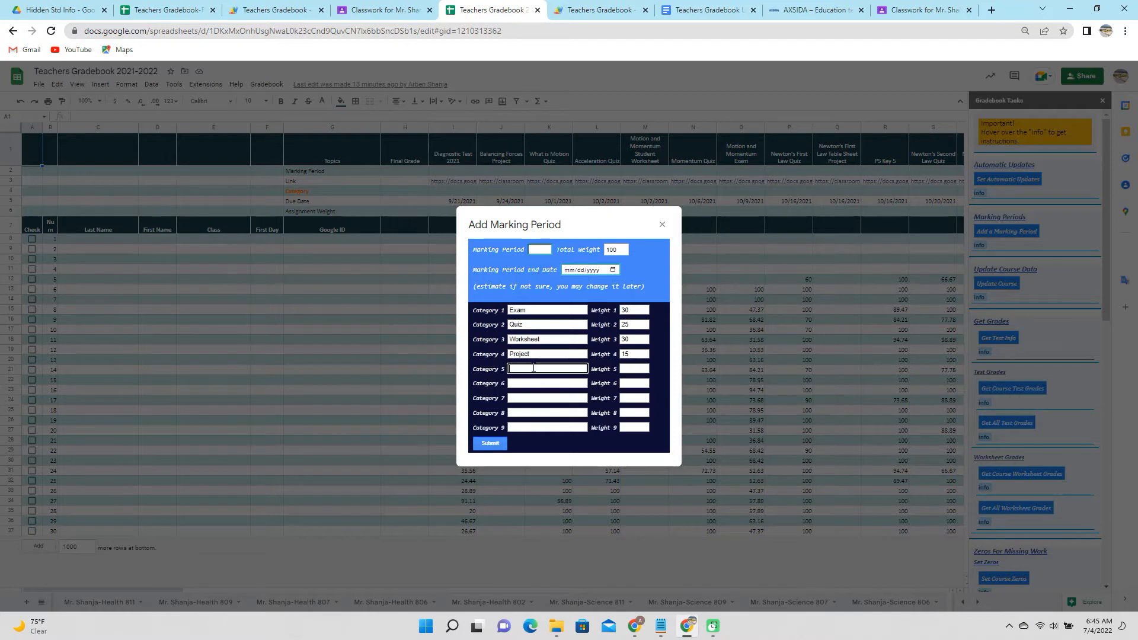
{"action": "type", "text": "Diagnostic"}
{"action": "key", "text": "Tab"}
{"action": "type", "text": "0"}
Set marking period 1 ending November 1, 2021 and submit it.
{"action": "left_click", "coordinate": [539, 250]}
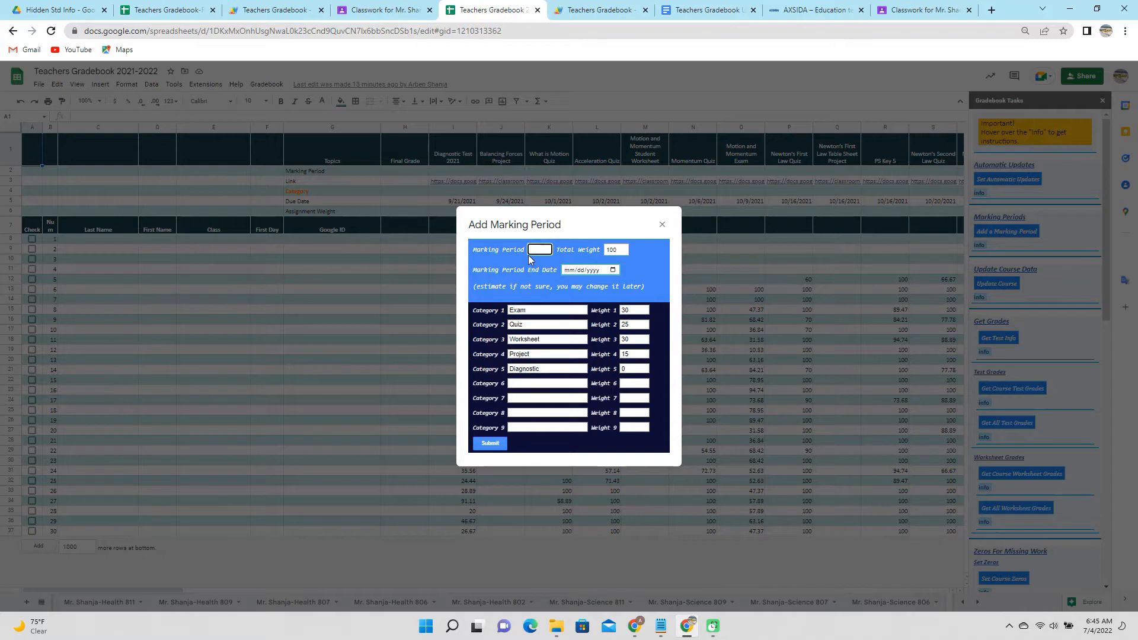
{"action": "type", "text": "1"}
{"action": "left_click", "coordinate": [613, 271]}
{"action": "left_click", "coordinate": [637, 289]}
{"action": "left_click", "coordinate": [637, 288]}
{"action": "left_click", "coordinate": [637, 288]}
{"action": "left_click", "coordinate": [637, 289]}
{"action": "left_click", "coordinate": [637, 288]}
{"action": "left_click", "coordinate": [636, 289]}
{"action": "left_click", "coordinate": [636, 289]}
{"action": "left_click", "coordinate": [637, 288]}
{"action": "left_click", "coordinate": [636, 288]}
{"action": "left_click", "coordinate": [637, 288]}
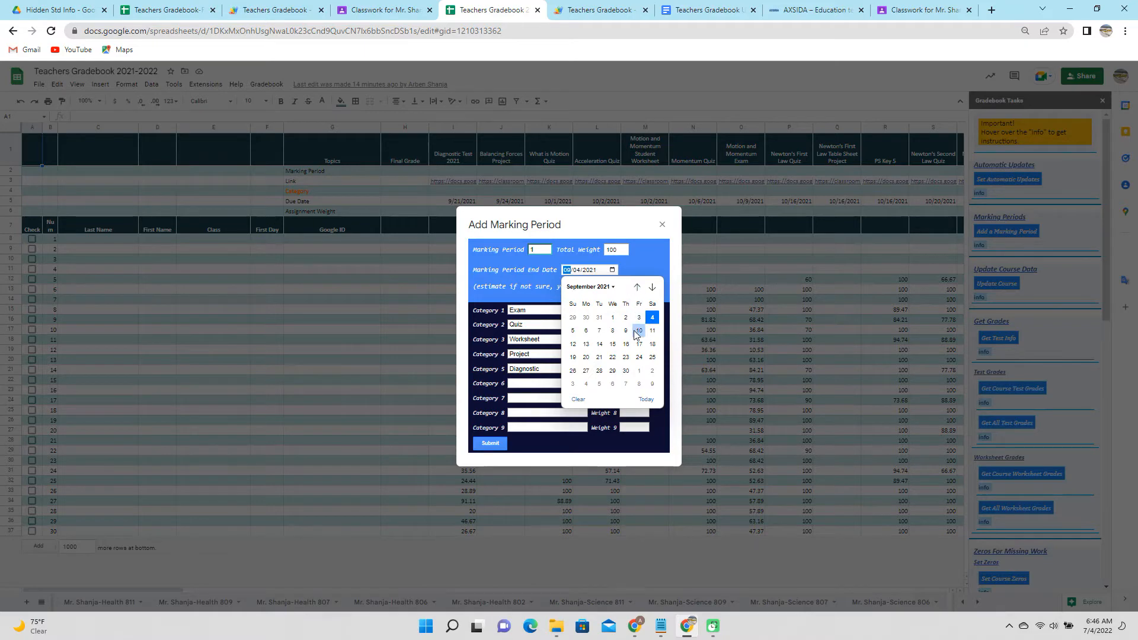
{"action": "left_click", "coordinate": [652, 287]}
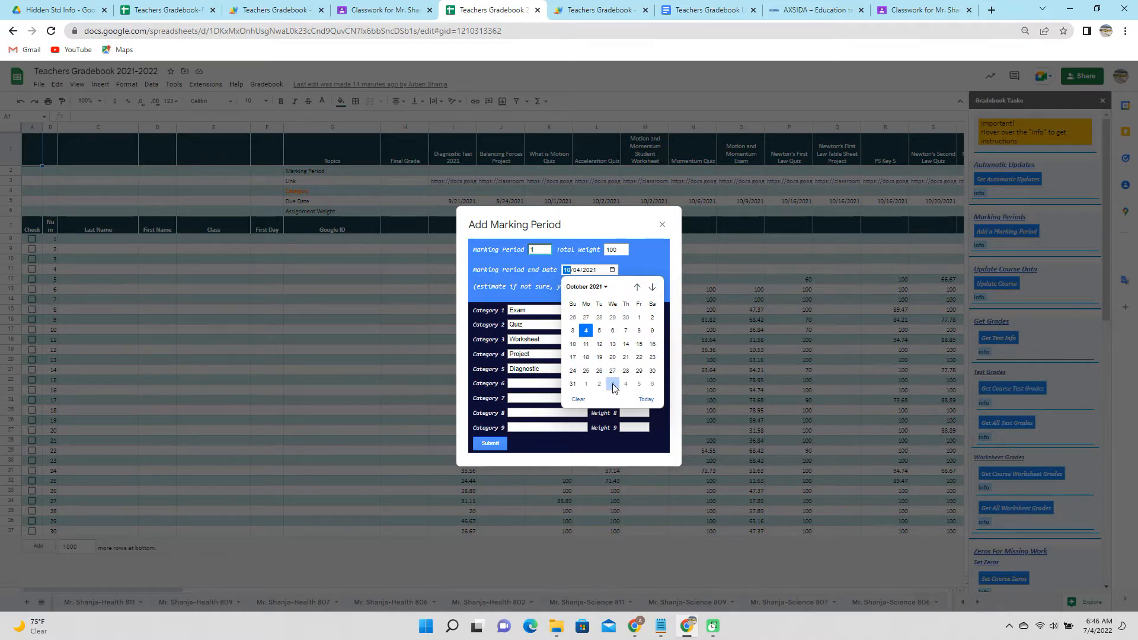
{"action": "left_click", "coordinate": [652, 287]}
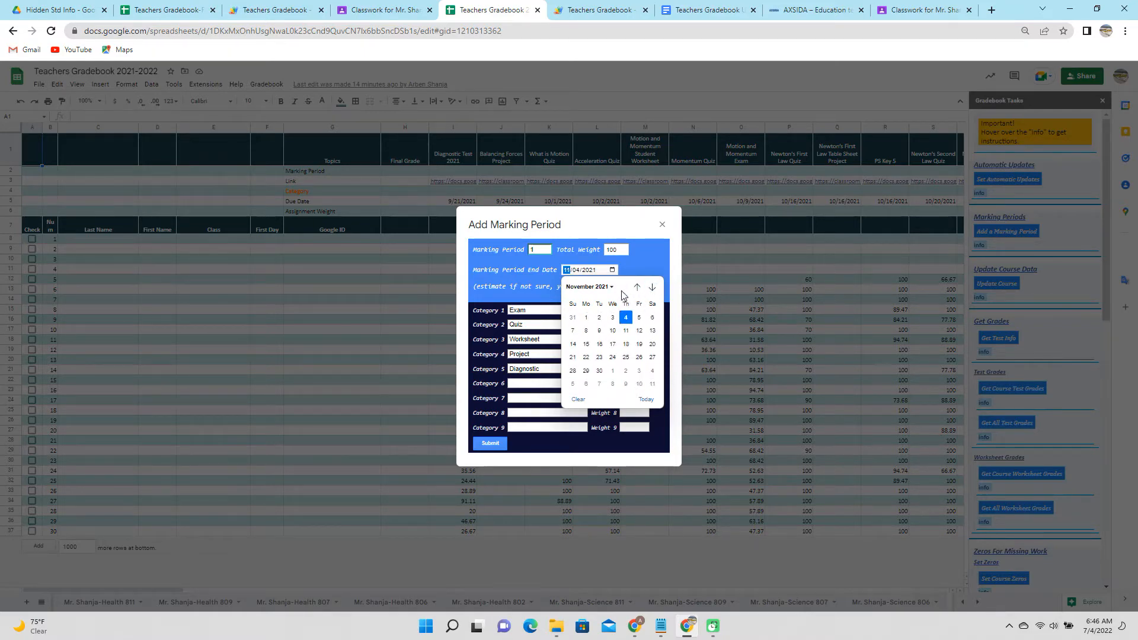
{"action": "left_click", "coordinate": [586, 317]}
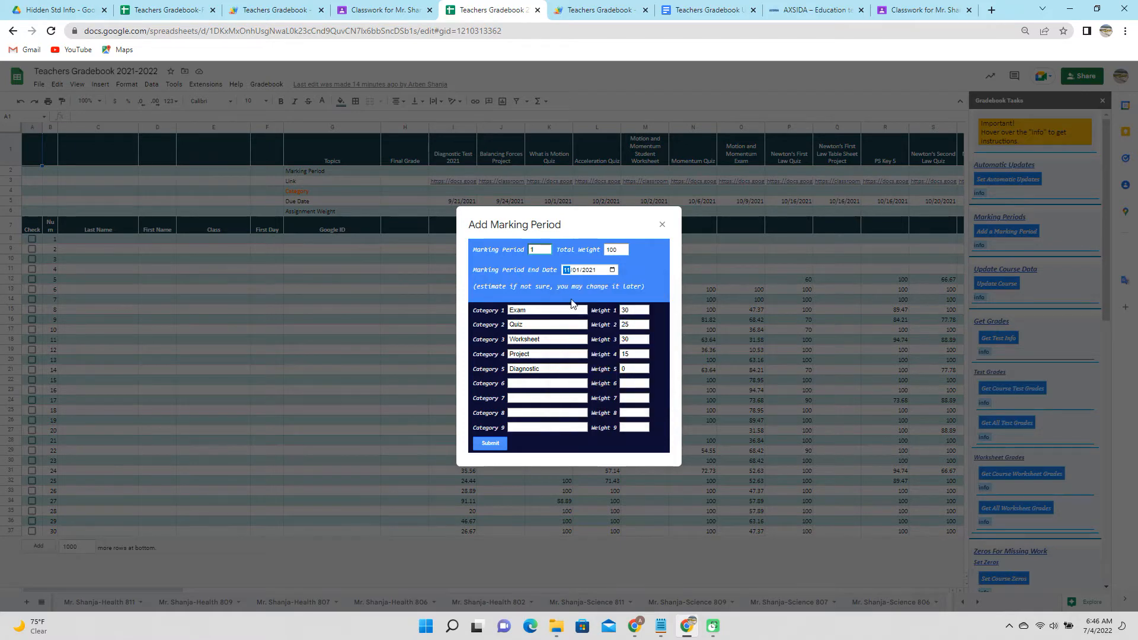
{"action": "left_click", "coordinate": [490, 443]}
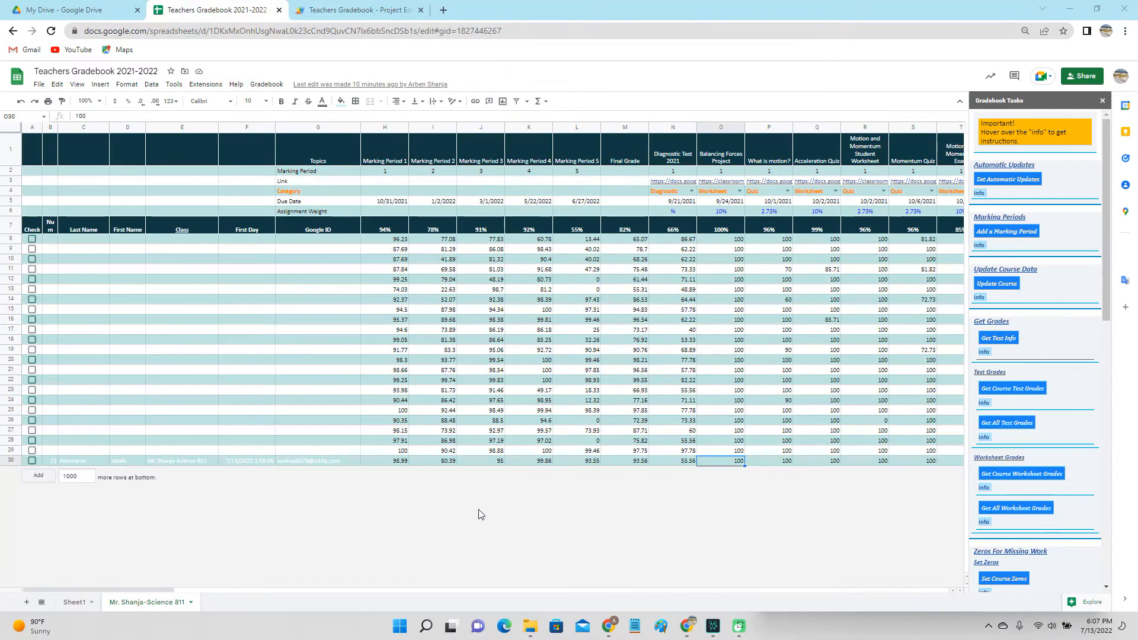
Use the H5 date picker to change the Marking Period 1 due date to 10/5/2021.
{"action": "left_click", "coordinate": [395, 203]}
{"action": "double_click", "coordinate": [394, 204]}
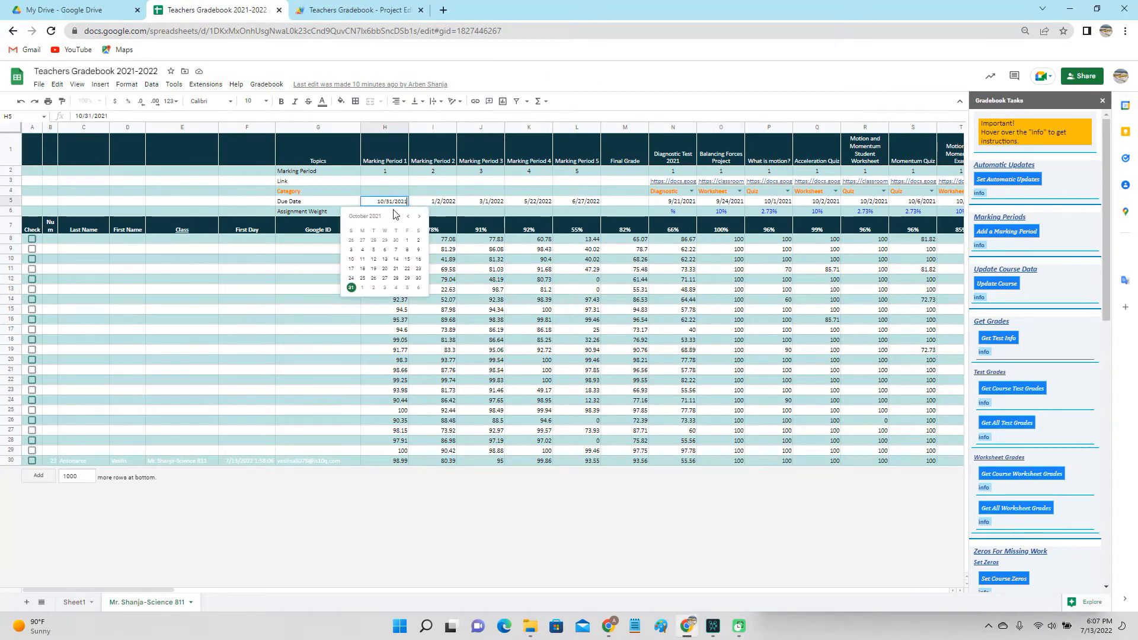
{"action": "left_click", "coordinate": [375, 251]}
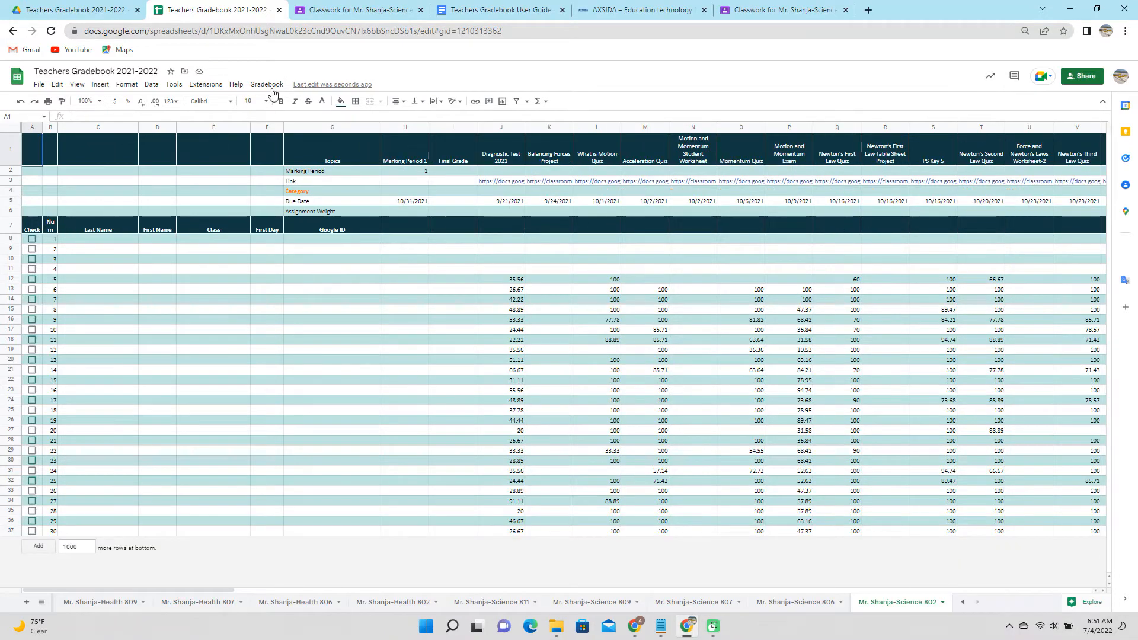
{"action": "left_click", "coordinate": [267, 84]}
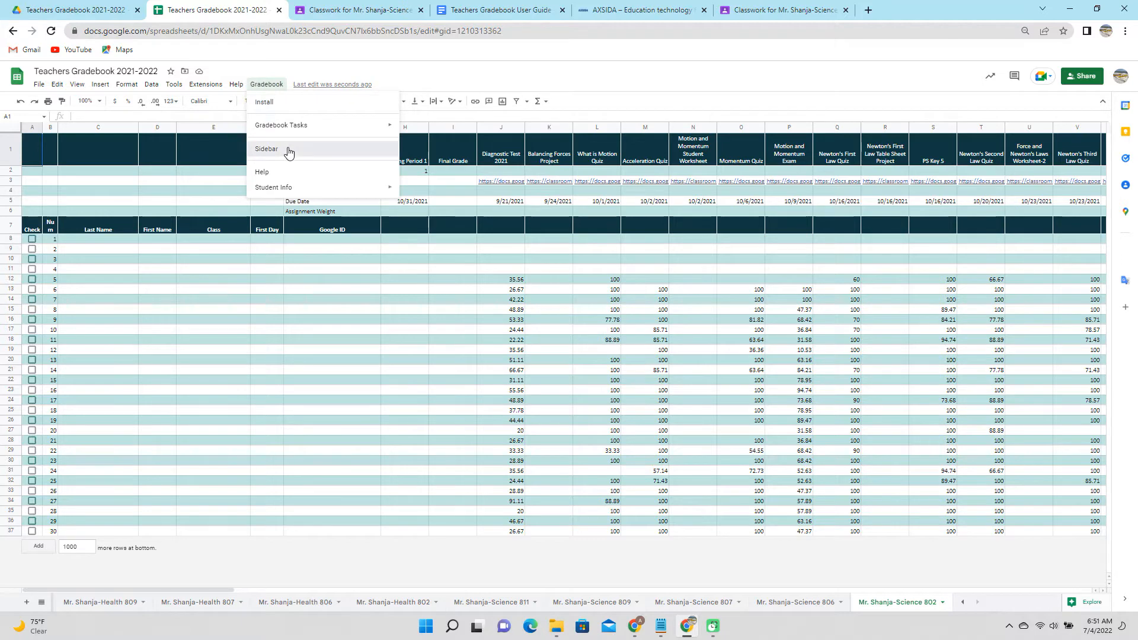
Start a new marking period with categories Exam, Quiz, Worksheet, Project and Diagnostic.
{"action": "mouse_move", "coordinate": [284, 127]}
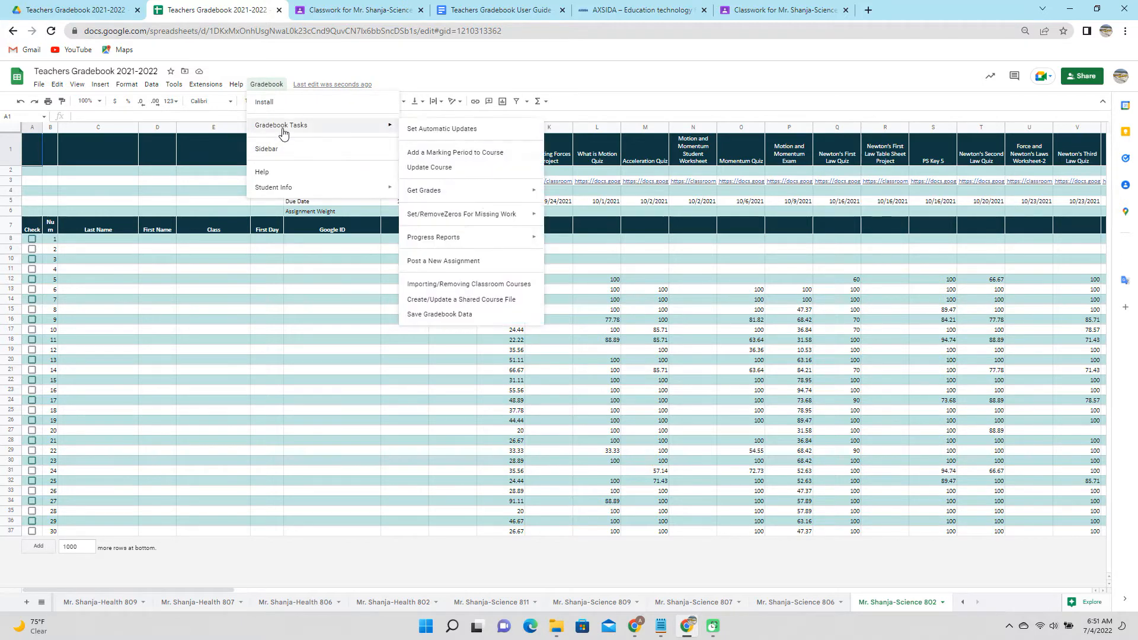
{"action": "left_click", "coordinate": [460, 153]}
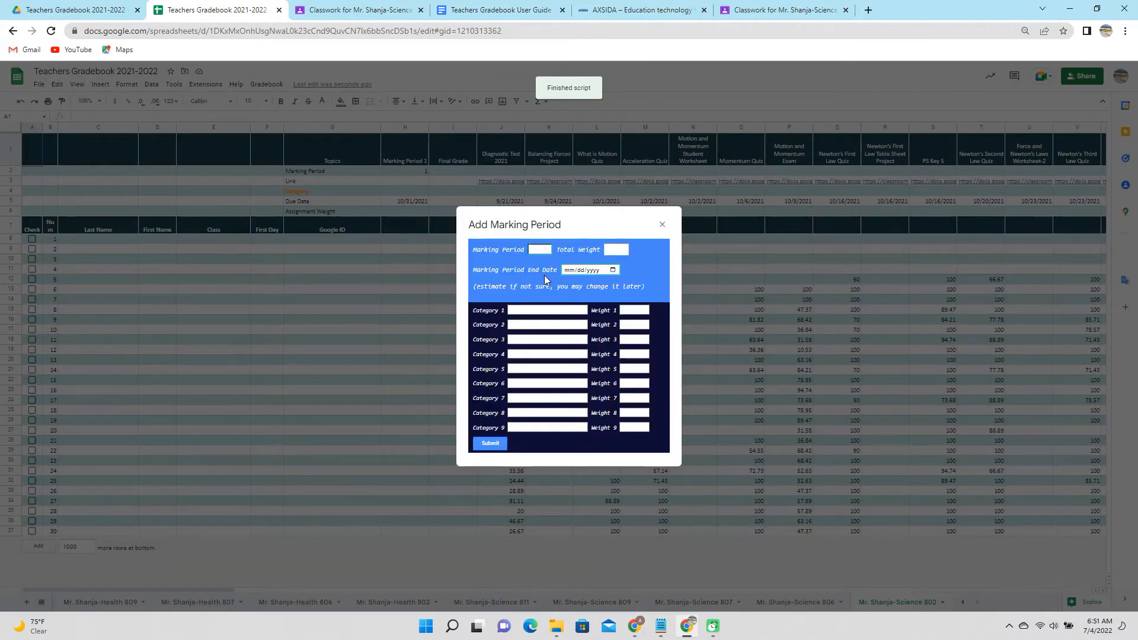
{"action": "left_click", "coordinate": [551, 310]}
{"action": "left_click", "coordinate": [554, 328]}
{"action": "left_click", "coordinate": [554, 326]}
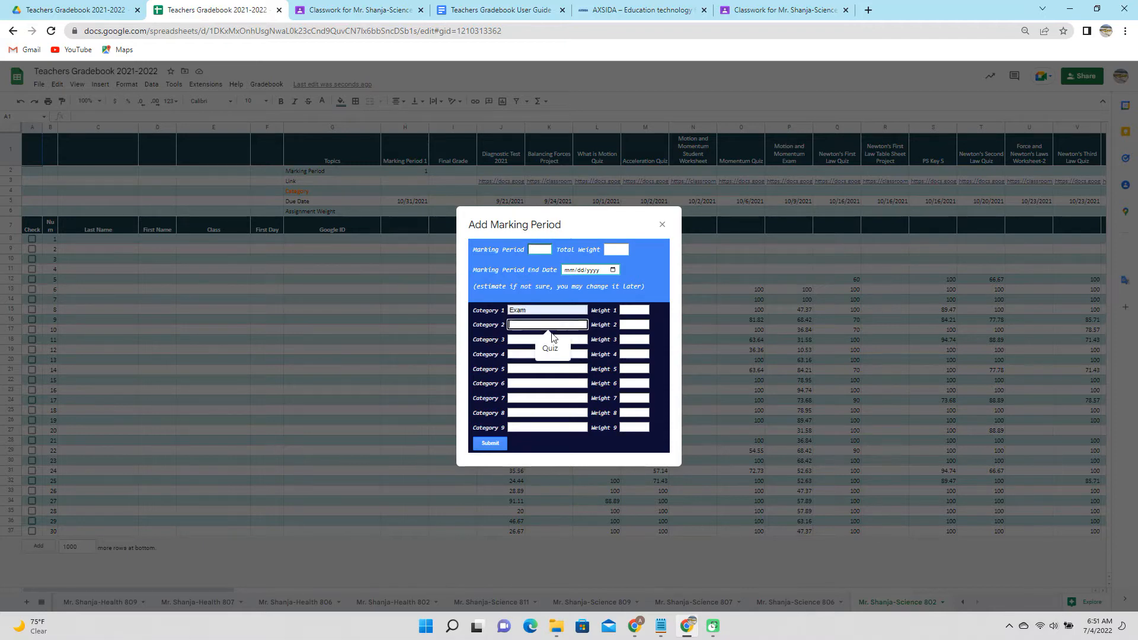
{"action": "left_click", "coordinate": [550, 345]}
{"action": "left_click", "coordinate": [549, 340]}
{"action": "left_click", "coordinate": [546, 365]}
{"action": "left_click", "coordinate": [547, 354]}
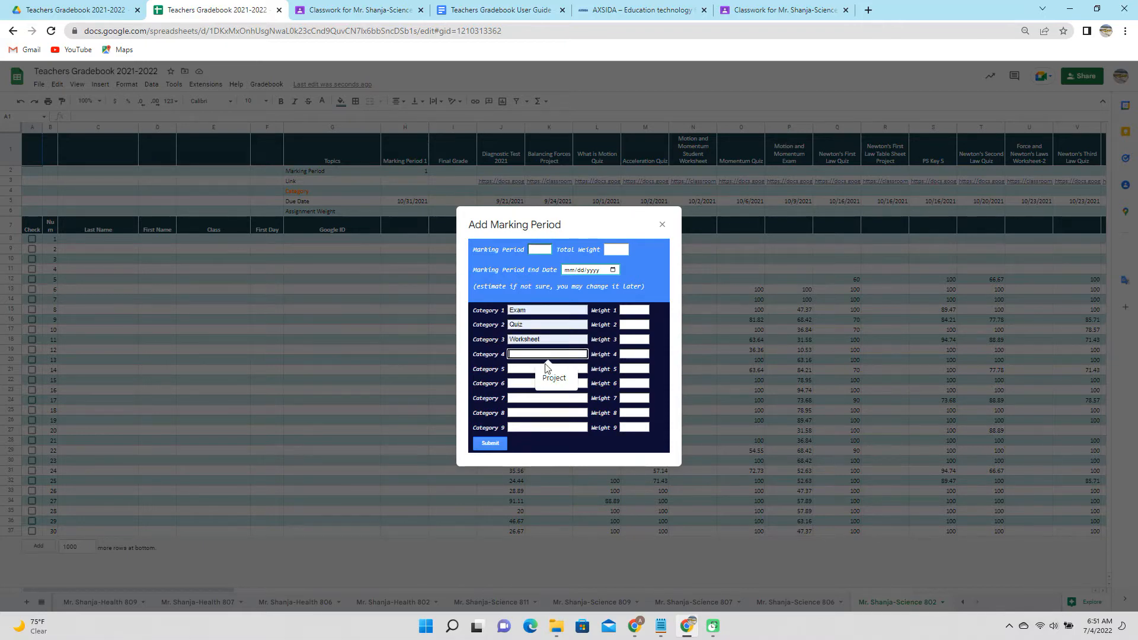
{"action": "left_click", "coordinate": [546, 379]}
{"action": "left_click", "coordinate": [546, 369]}
{"action": "left_click", "coordinate": [552, 390]}
Weight the five categories 30, 25, 30, 15 and 0.
{"action": "left_click", "coordinate": [632, 310]}
{"action": "left_click", "coordinate": [635, 325]}
{"action": "left_click", "coordinate": [632, 342]}
{"action": "left_click", "coordinate": [635, 359]}
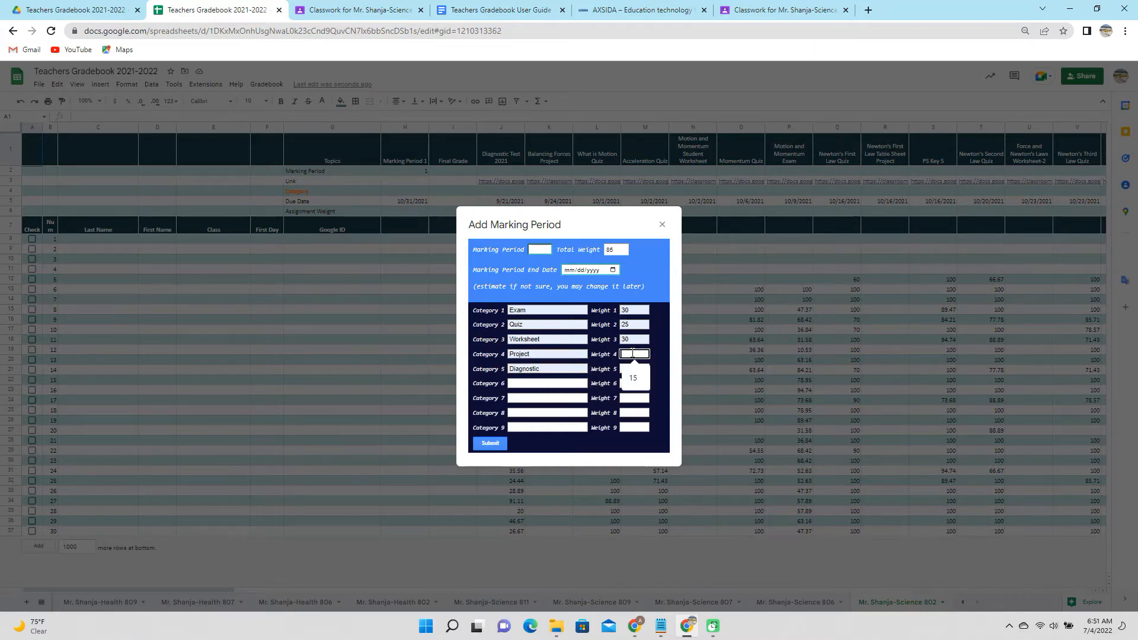
{"action": "left_click", "coordinate": [634, 377]}
{"action": "left_click", "coordinate": [633, 390]}
Set the marking period end date to January 3, 2022.
{"action": "left_click", "coordinate": [612, 270]}
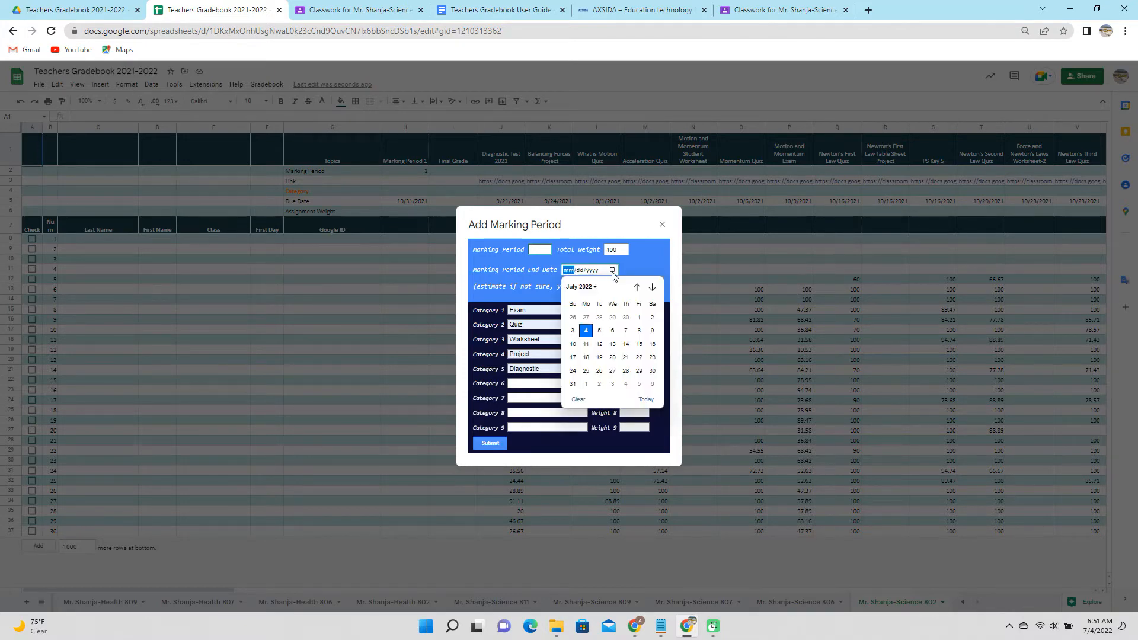
{"action": "left_click", "coordinate": [637, 288]}
{"action": "left_click", "coordinate": [637, 288]}
{"action": "left_click", "coordinate": [637, 288]}
{"action": "left_click", "coordinate": [637, 288]}
{"action": "left_click", "coordinate": [637, 288]}
{"action": "left_click", "coordinate": [637, 289]}
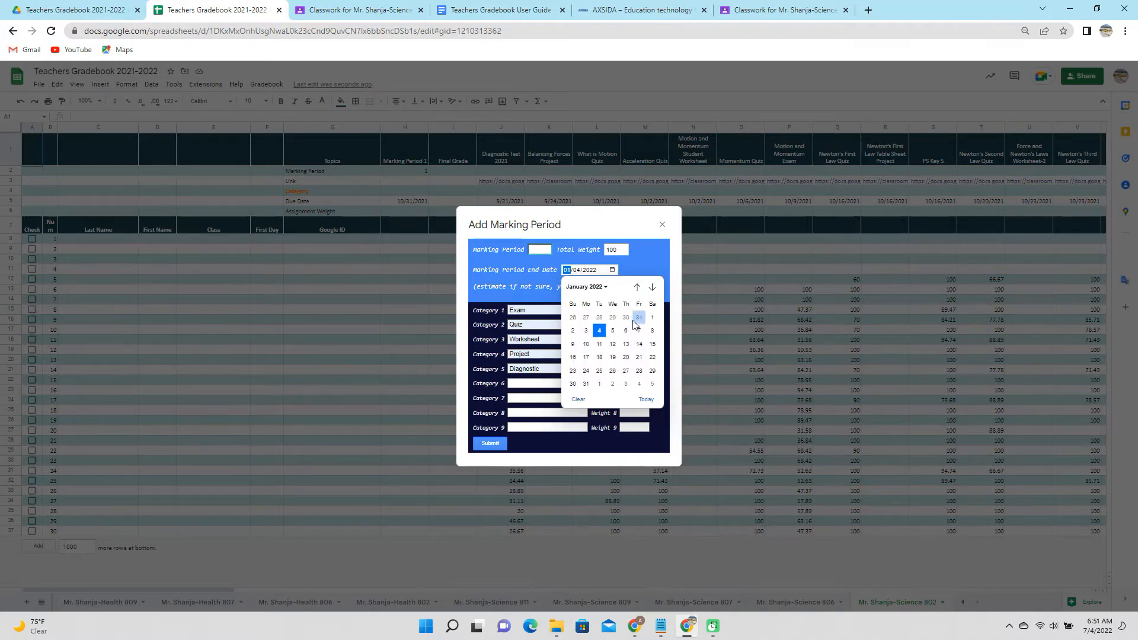
{"action": "left_click", "coordinate": [586, 330]}
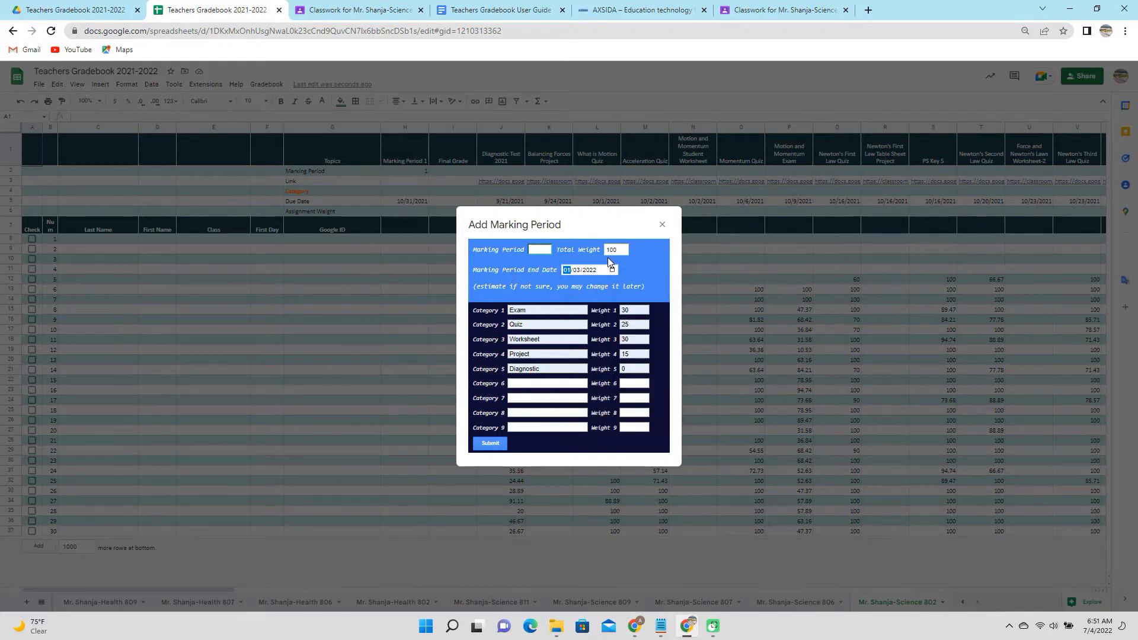
Enter marking period number 2 and submit the new marking period.
{"action": "left_click", "coordinate": [540, 251]}
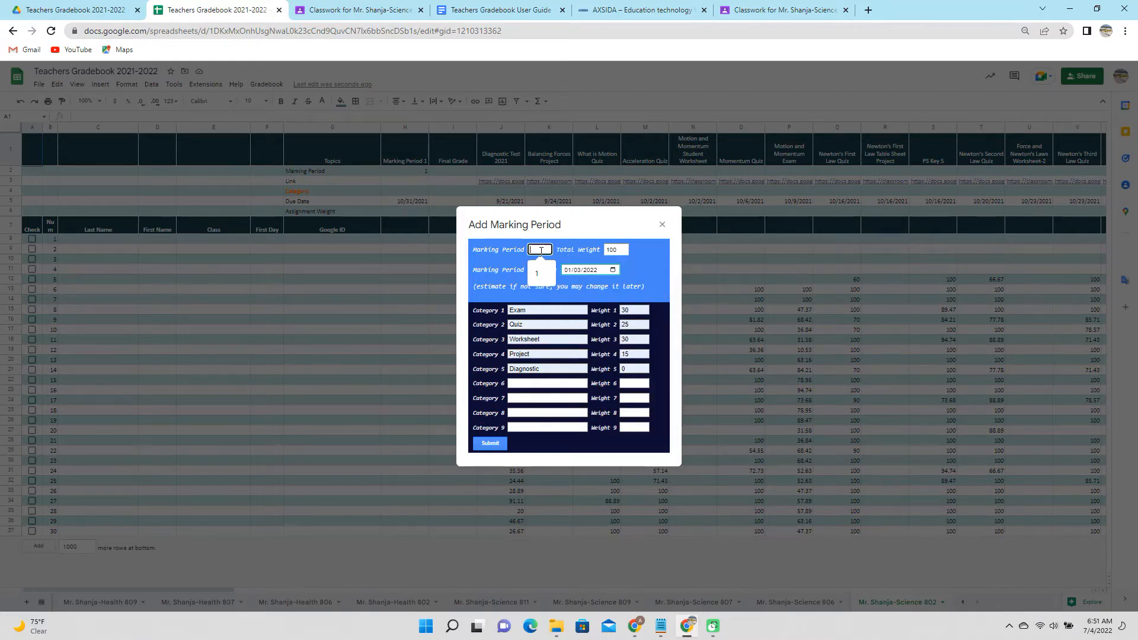
{"action": "type", "text": "2"}
{"action": "left_click", "coordinate": [647, 262]}
{"action": "left_click", "coordinate": [485, 445]}
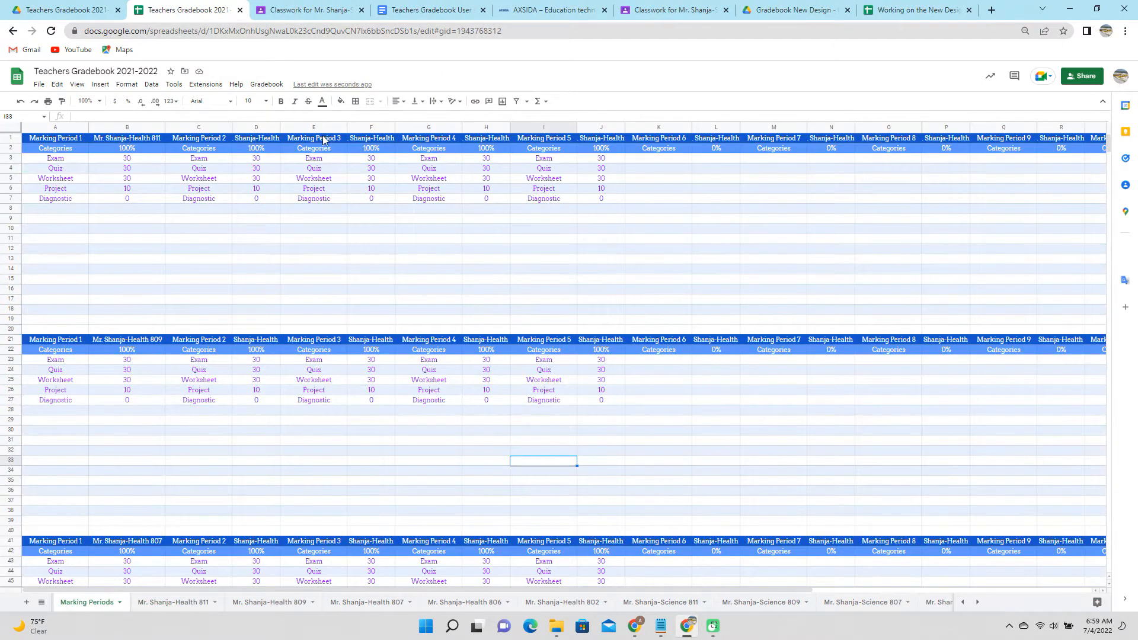
Scroll down the Marking Periods sheet through the class weight blocks to Science 802.
{"action": "scroll", "coordinate": [200, 299], "scroll_direction": "down", "scroll_amount": 5}
{"action": "scroll", "coordinate": [199, 301], "scroll_direction": "down", "scroll_amount": 10}
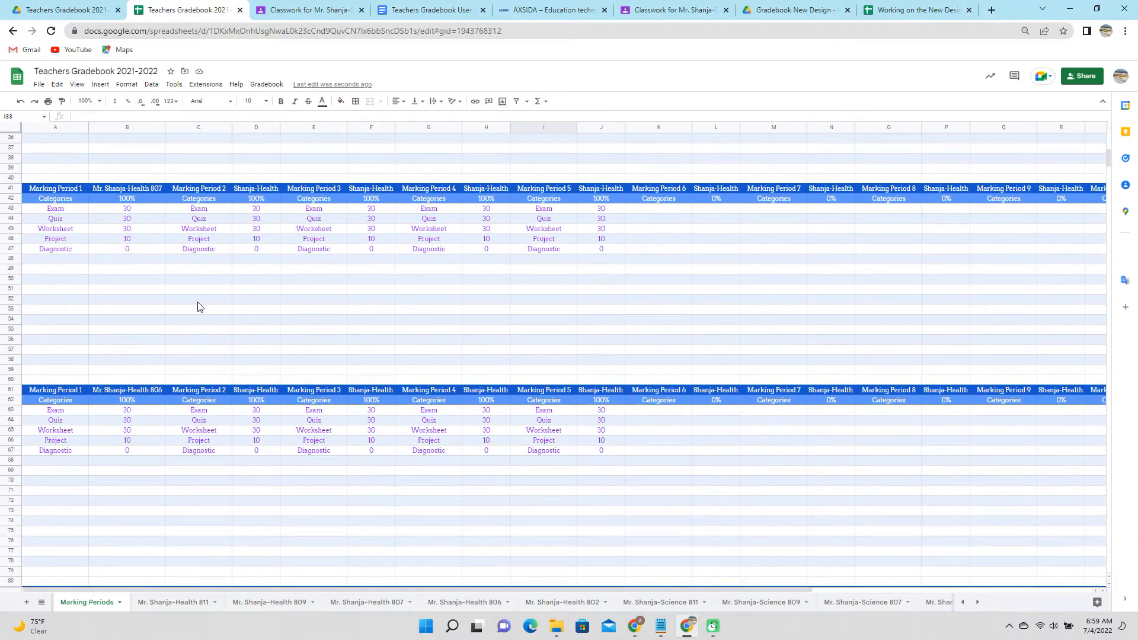
{"action": "scroll", "coordinate": [199, 335], "scroll_direction": "down", "scroll_amount": 12}
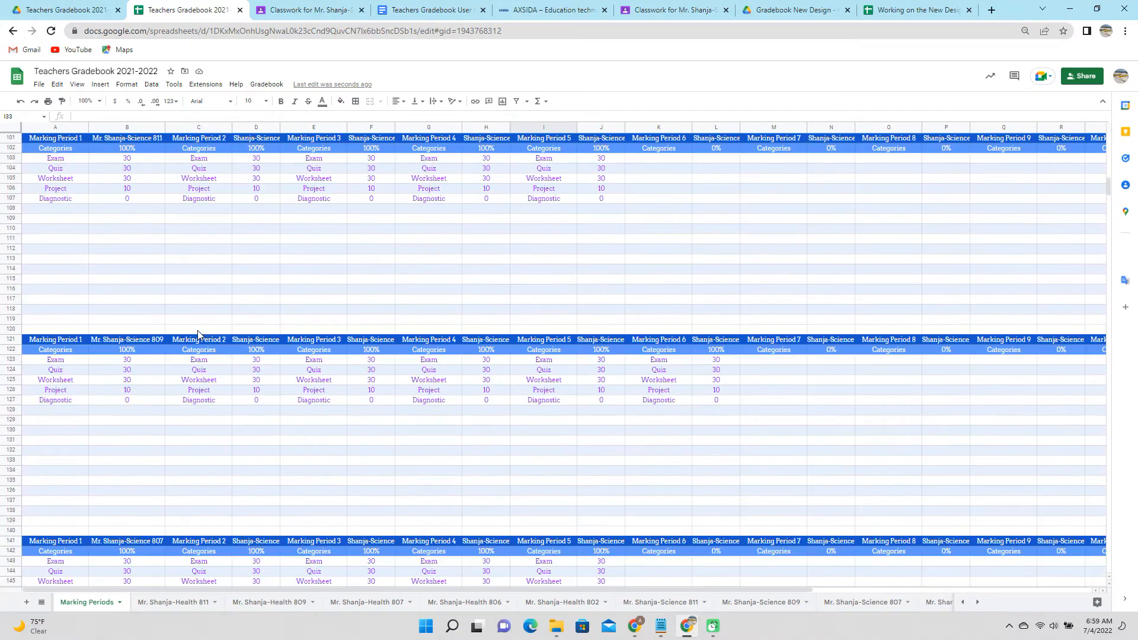
{"action": "scroll", "coordinate": [199, 335], "scroll_direction": "down", "scroll_amount": 3}
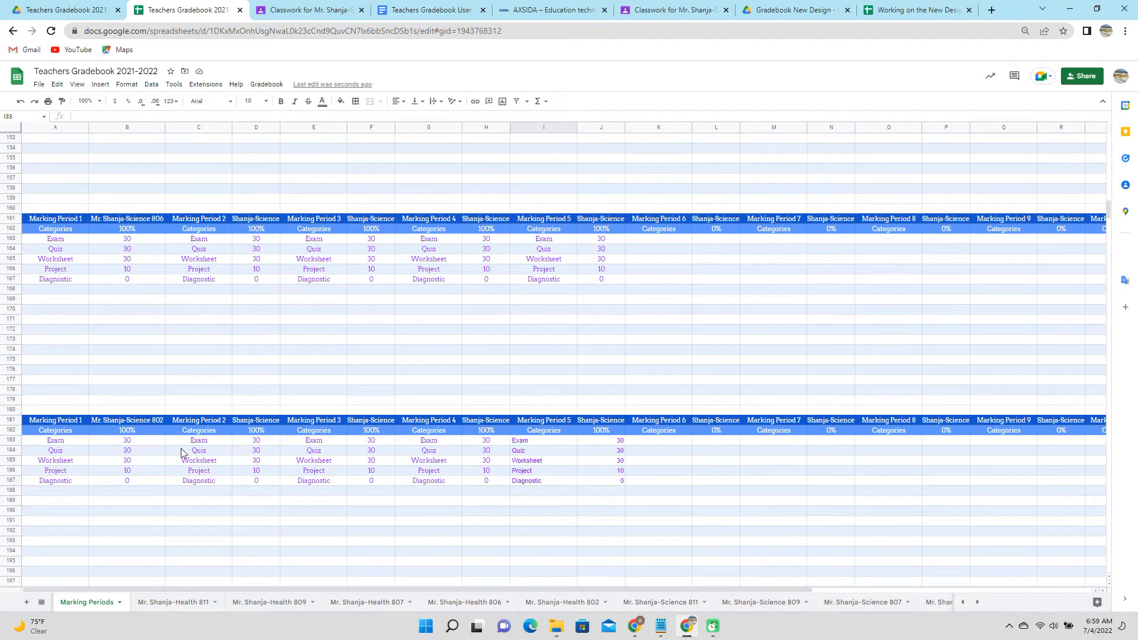
Switch to the Health 811 class gradebook sheet.
{"action": "left_click", "coordinate": [166, 605]}
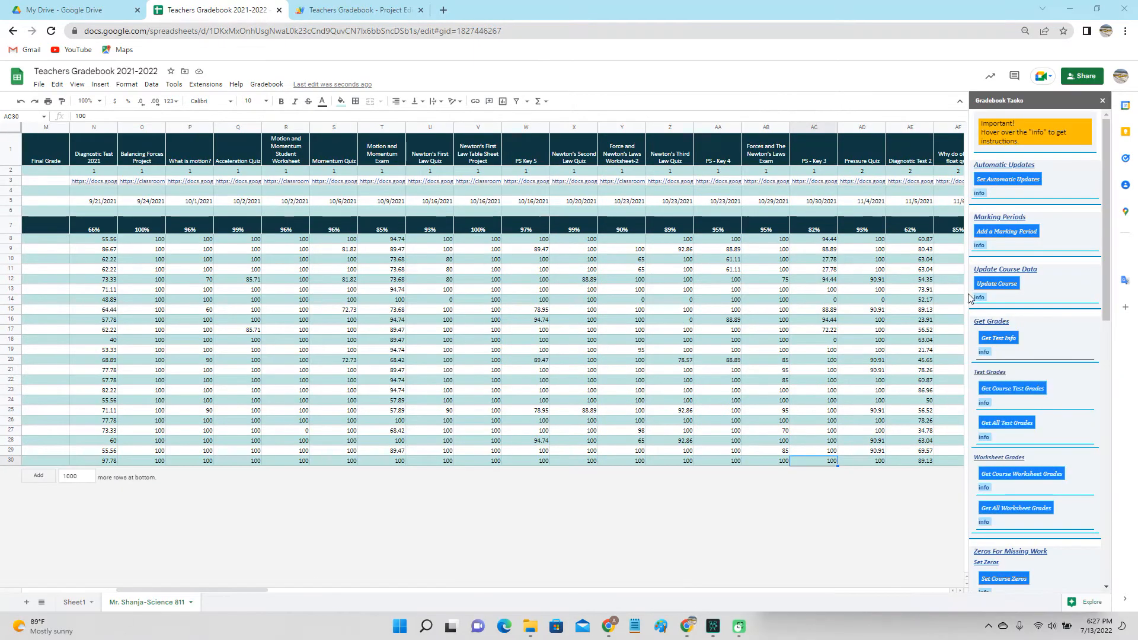
{"action": "mouse_move", "coordinate": [982, 298]}
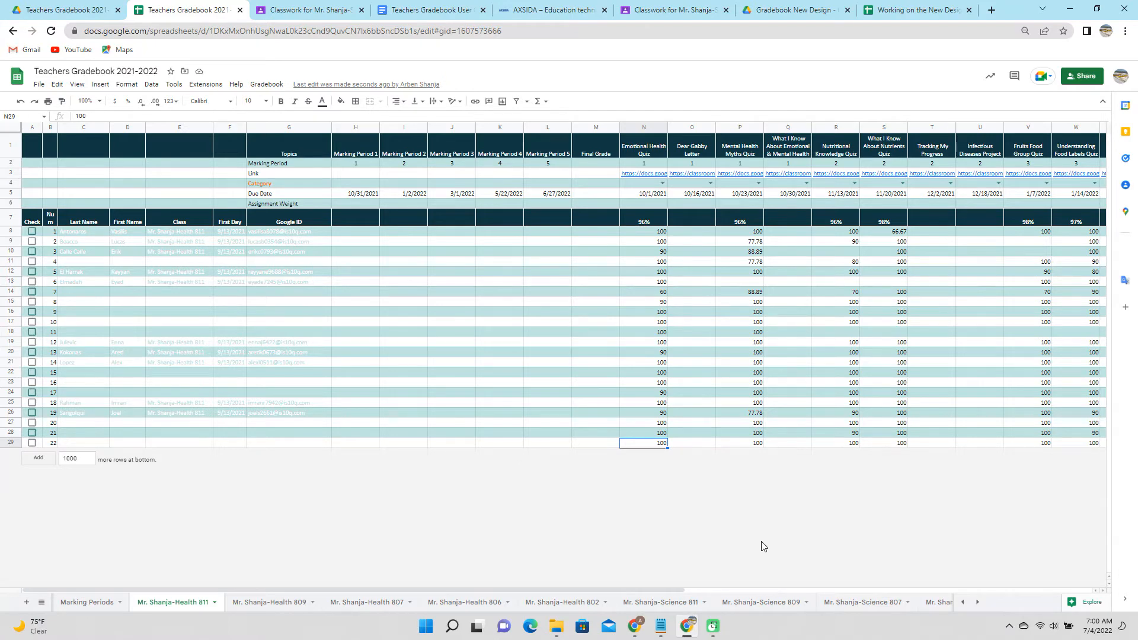
{"action": "key", "text": "ctrl+Up"}
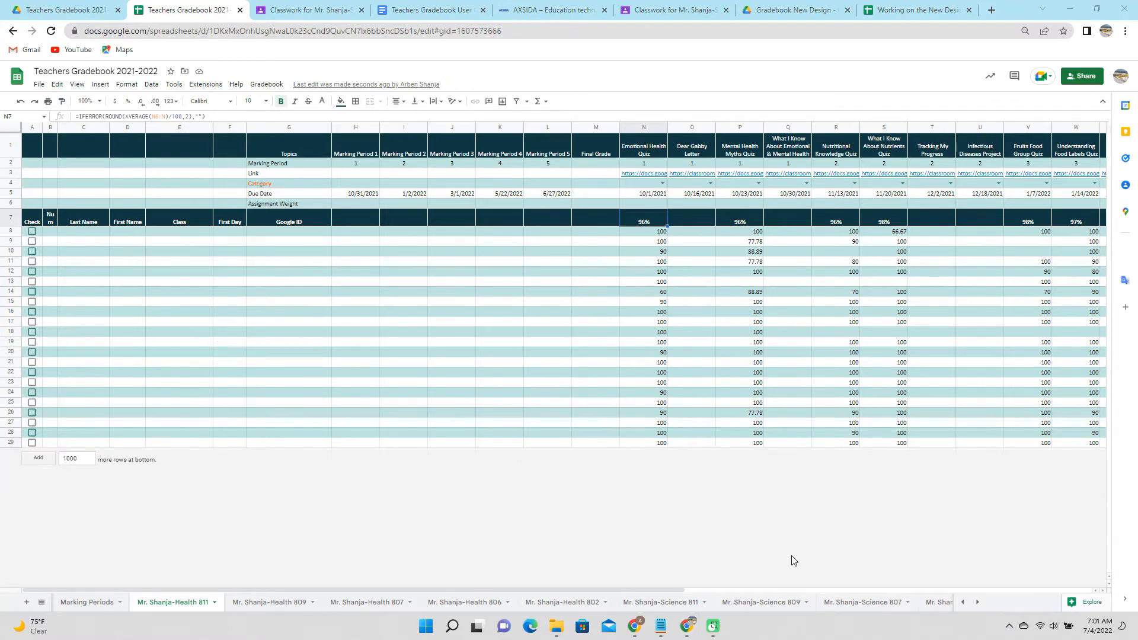
{"action": "left_click", "coordinate": [663, 184]}
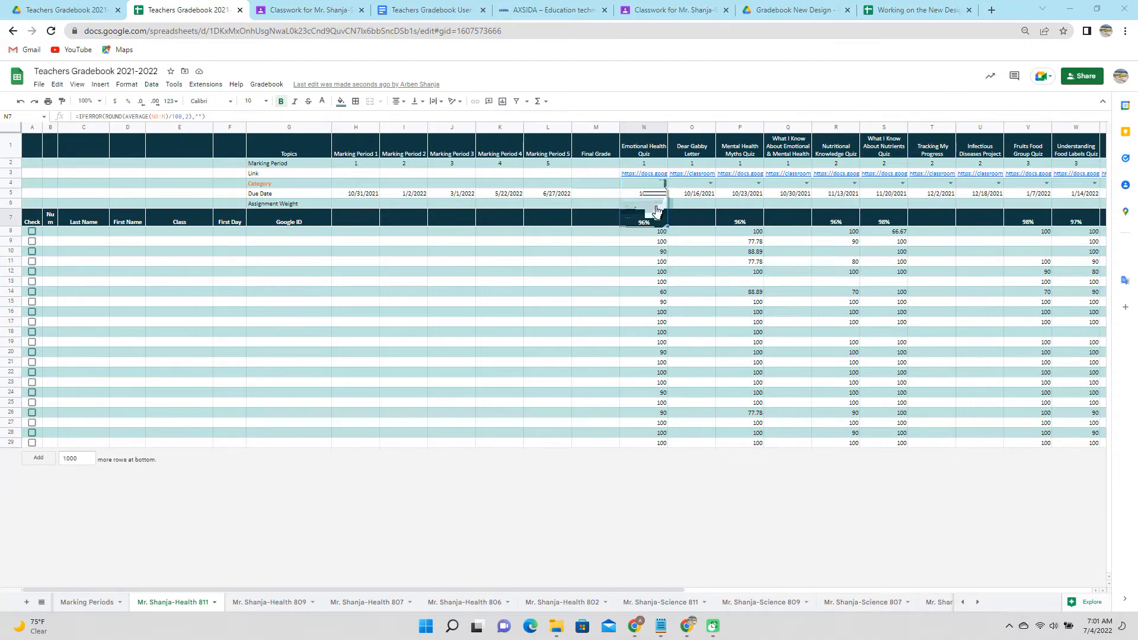
{"action": "left_click", "coordinate": [657, 210]}
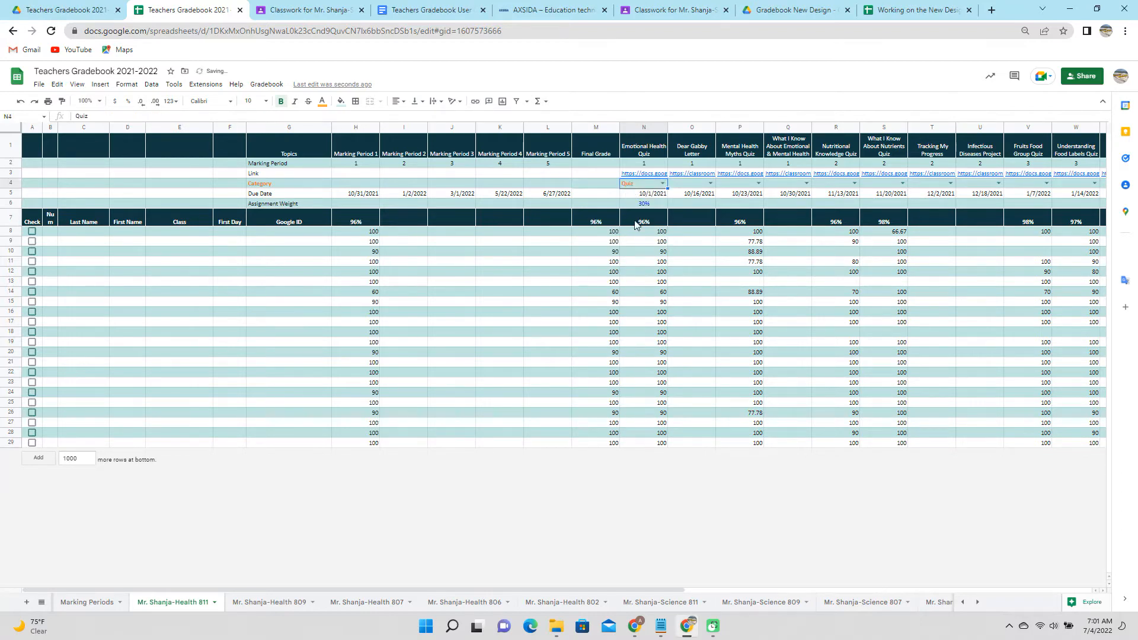
{"action": "left_click", "coordinate": [712, 185]}
{"action": "left_click", "coordinate": [701, 218]}
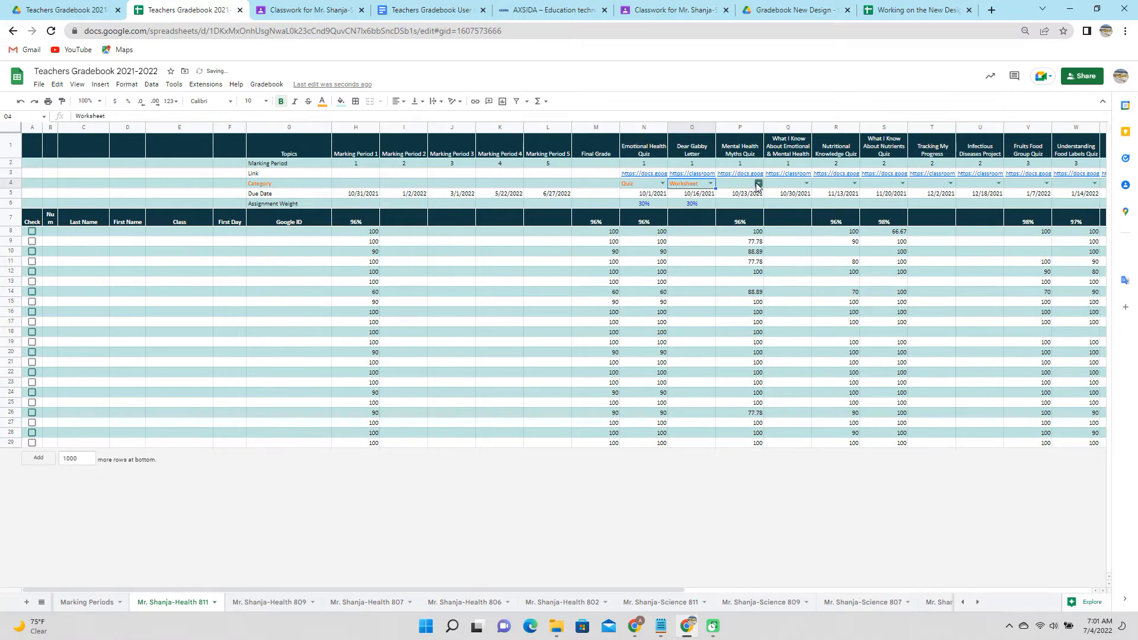
{"action": "left_click", "coordinate": [758, 183]}
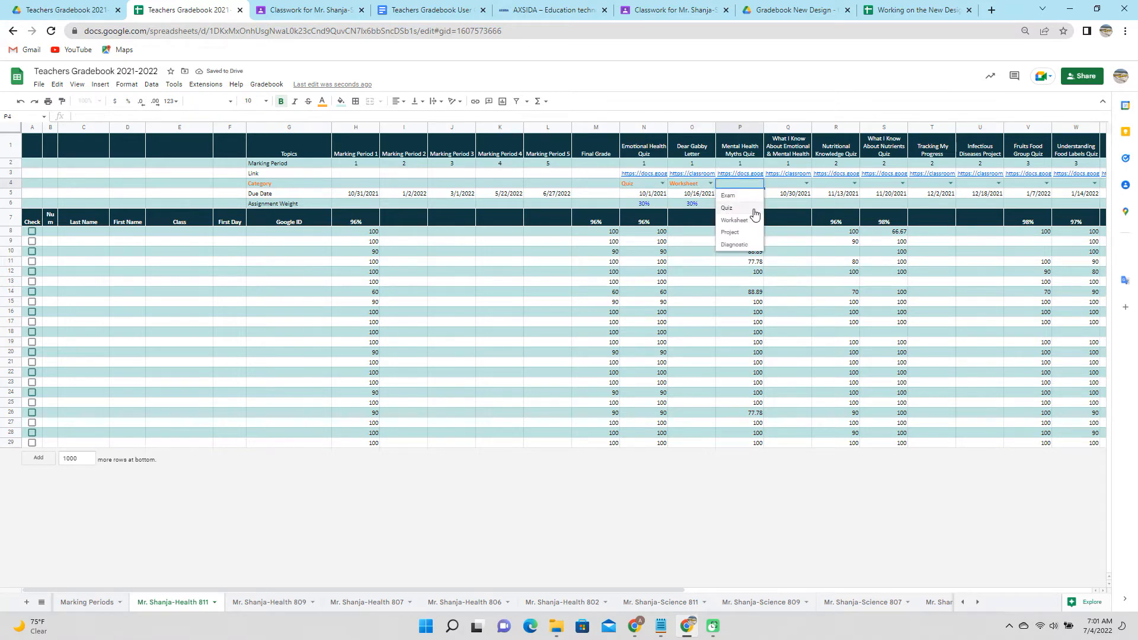
{"action": "left_click", "coordinate": [754, 213]}
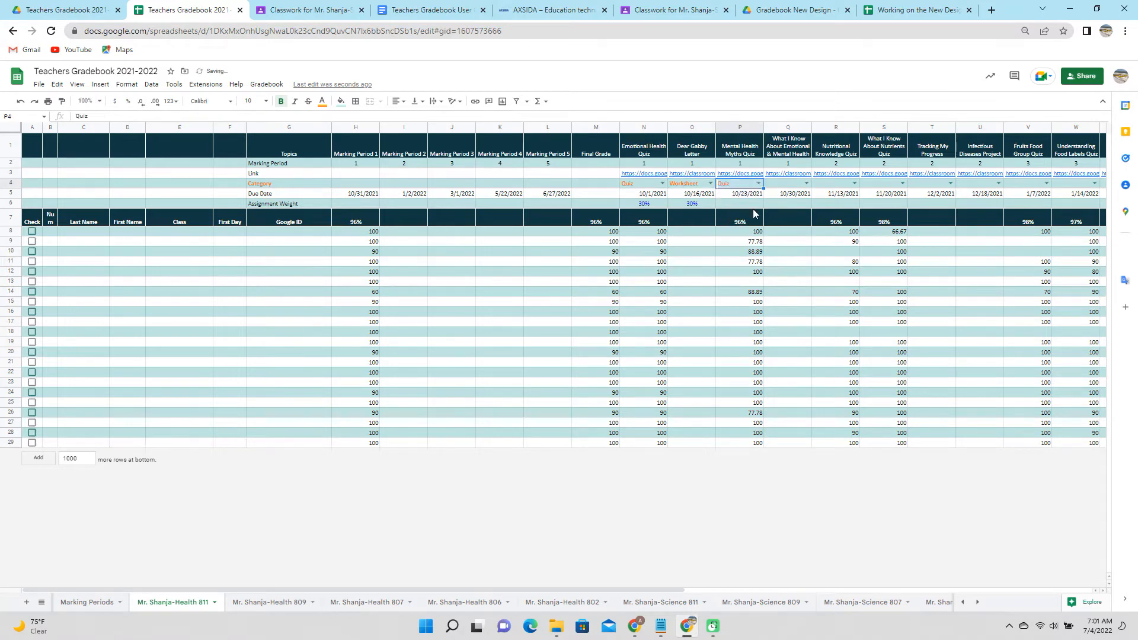
{"action": "left_click", "coordinate": [807, 183]}
{"action": "left_click", "coordinate": [788, 220]}
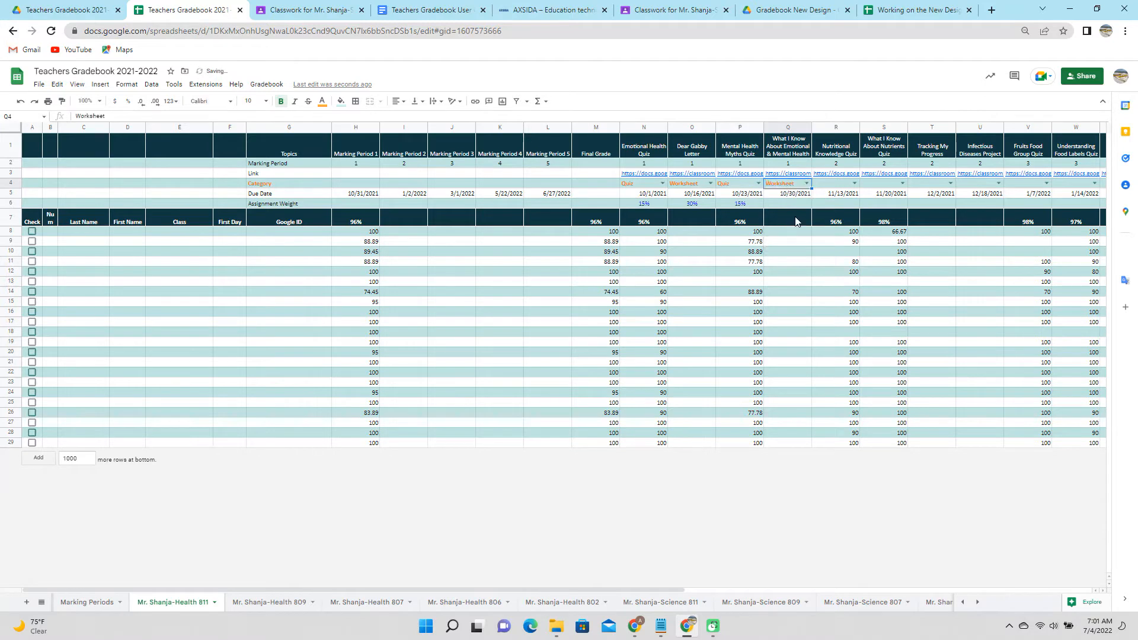
{"action": "left_click", "coordinate": [854, 184]}
{"action": "left_click", "coordinate": [836, 208]}
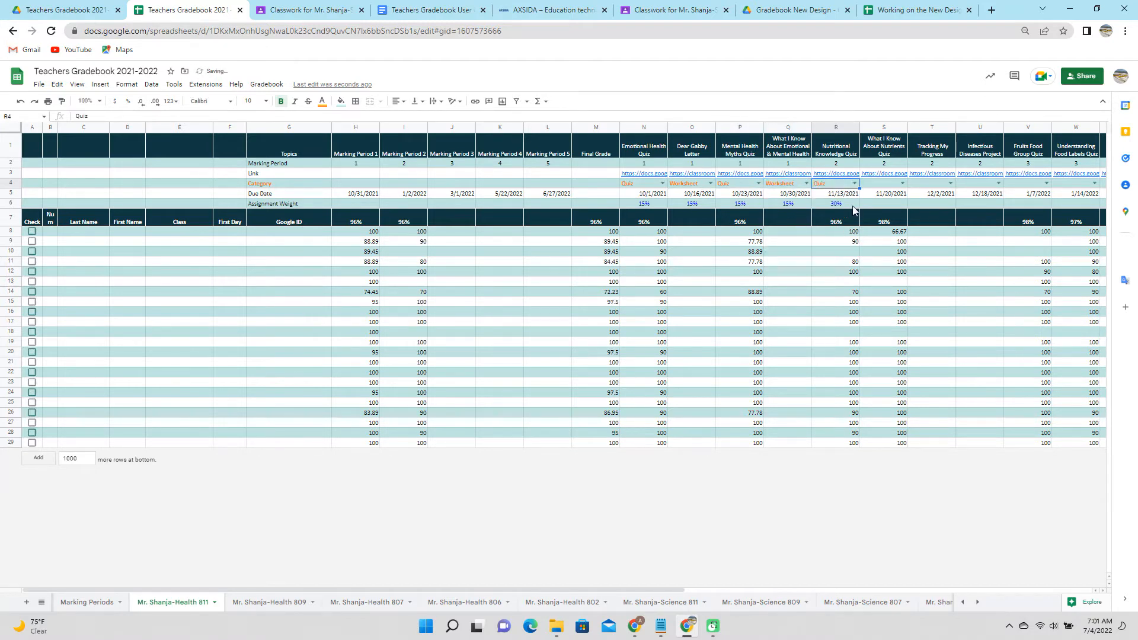
{"action": "left_click", "coordinate": [903, 182]}
{"action": "left_click", "coordinate": [871, 208]}
{"action": "left_click", "coordinate": [951, 183]}
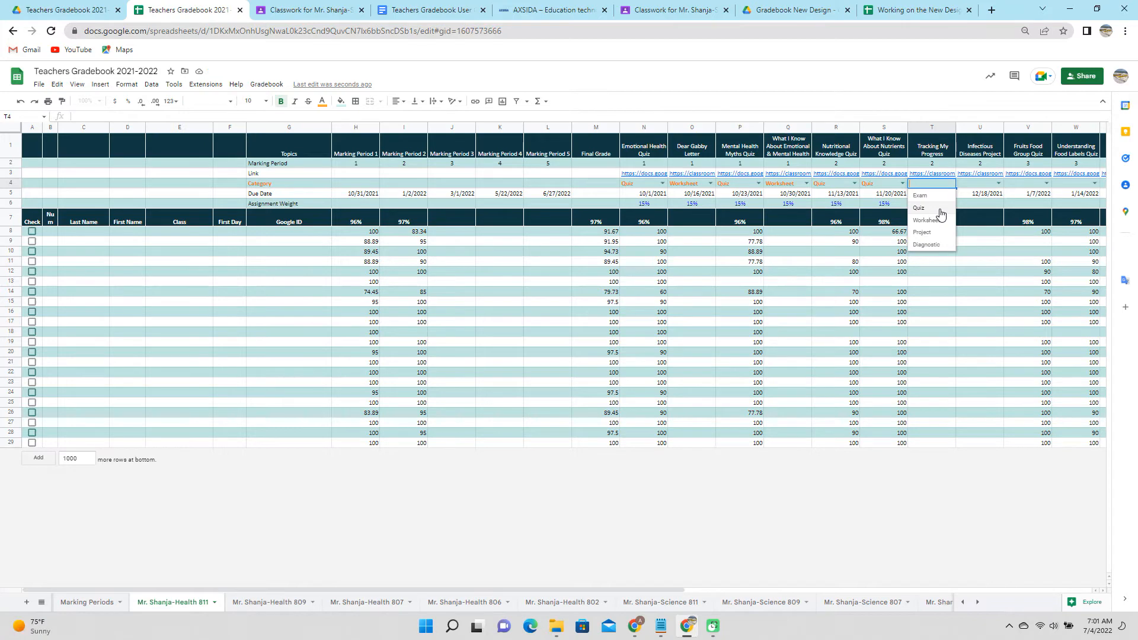
{"action": "left_click", "coordinate": [940, 220]}
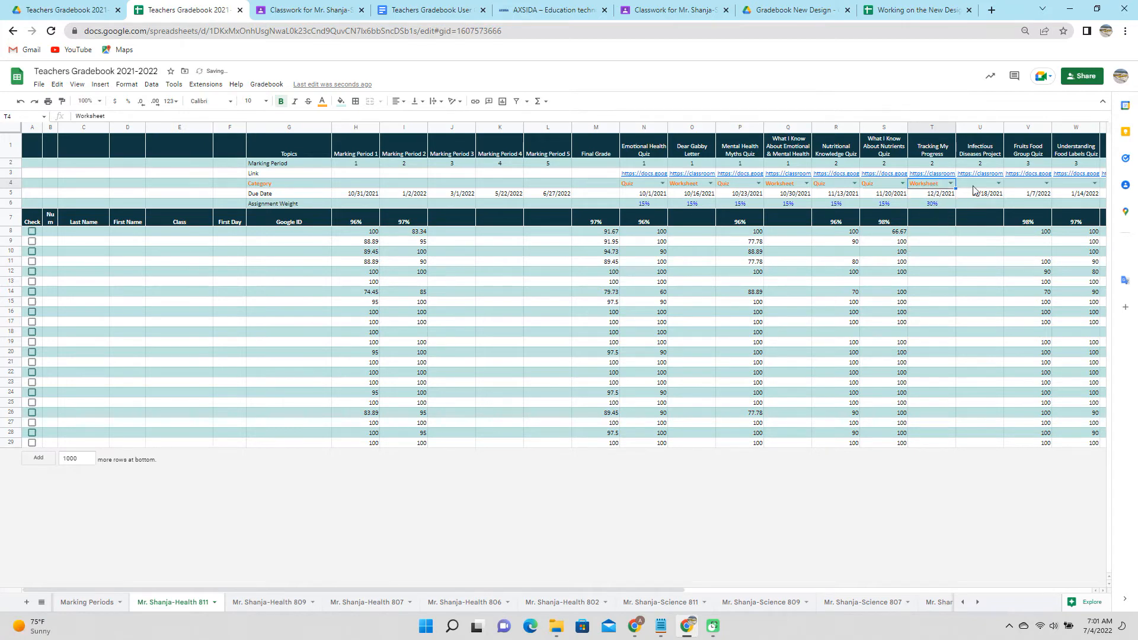
{"action": "key", "text": "ctrl+Right"}
{"action": "left_click", "coordinate": [1072, 183]}
{"action": "left_click", "coordinate": [1052, 207]}
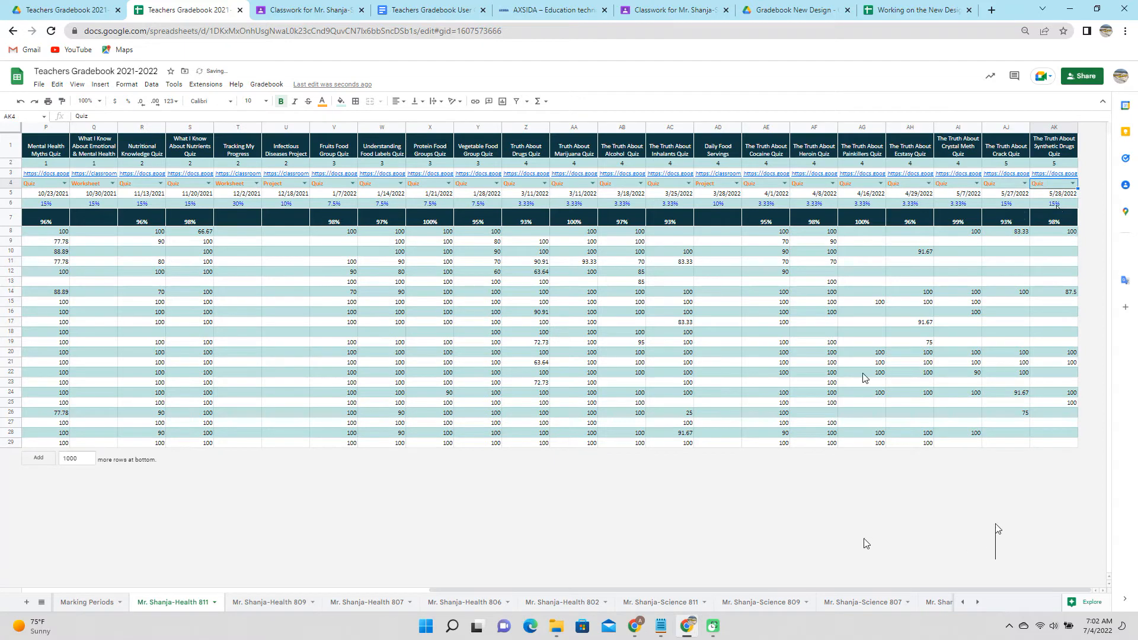
{"action": "left_click_drag", "start_coordinate": [816, 589], "coordinate": [374, 602]}
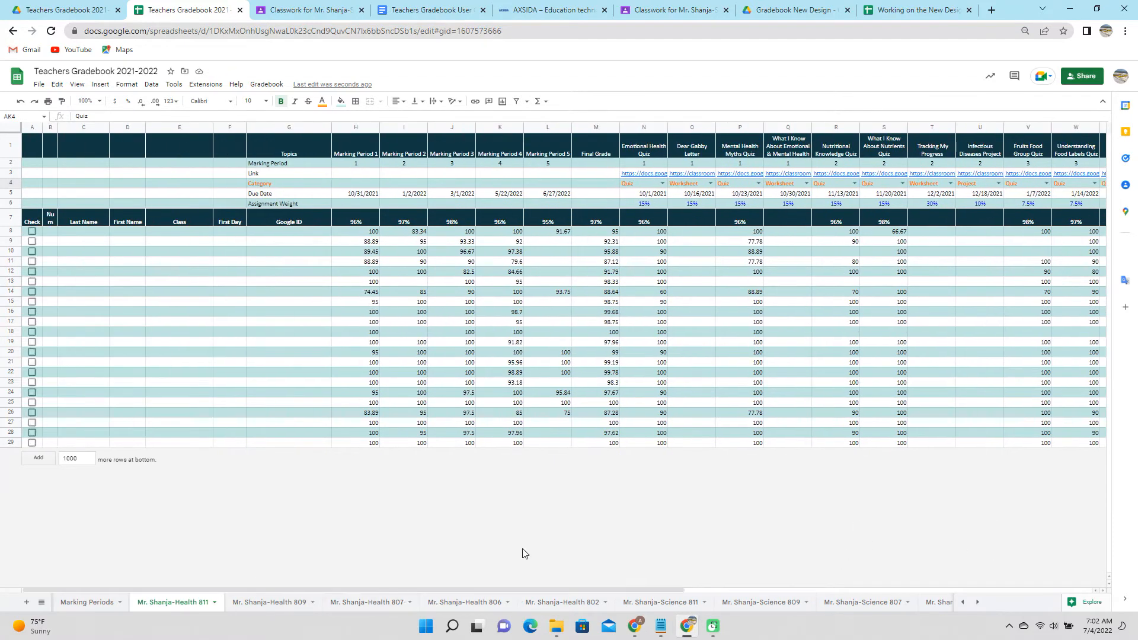
Import the course worksheet grades and set zeros for all missing Health 811 work.
{"action": "left_click", "coordinate": [268, 84]}
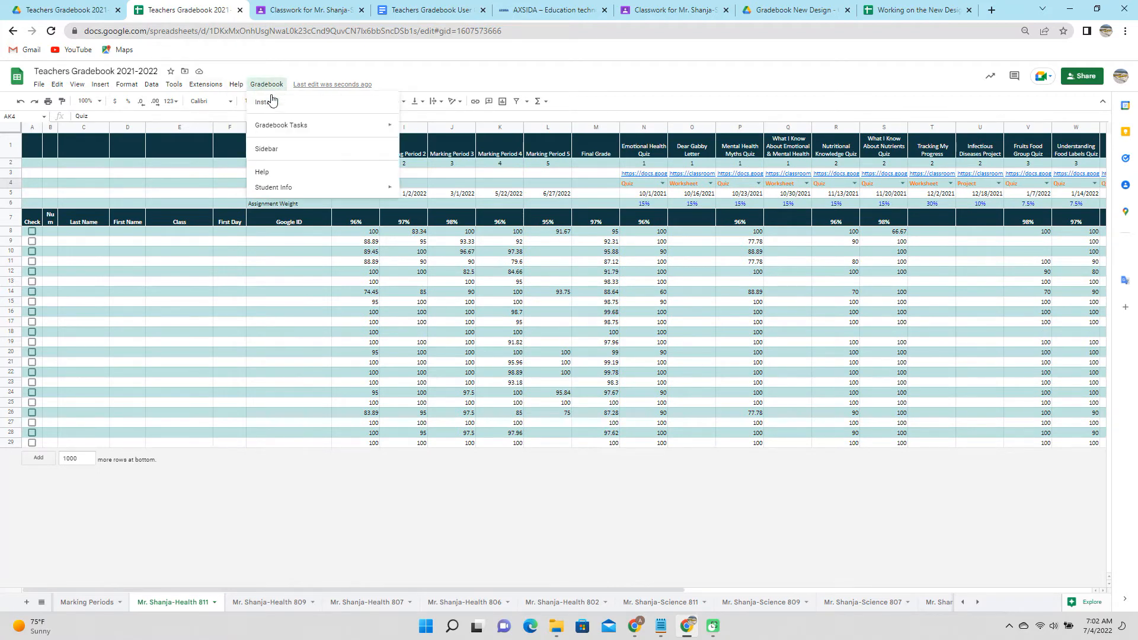
{"action": "mouse_move", "coordinate": [278, 127]}
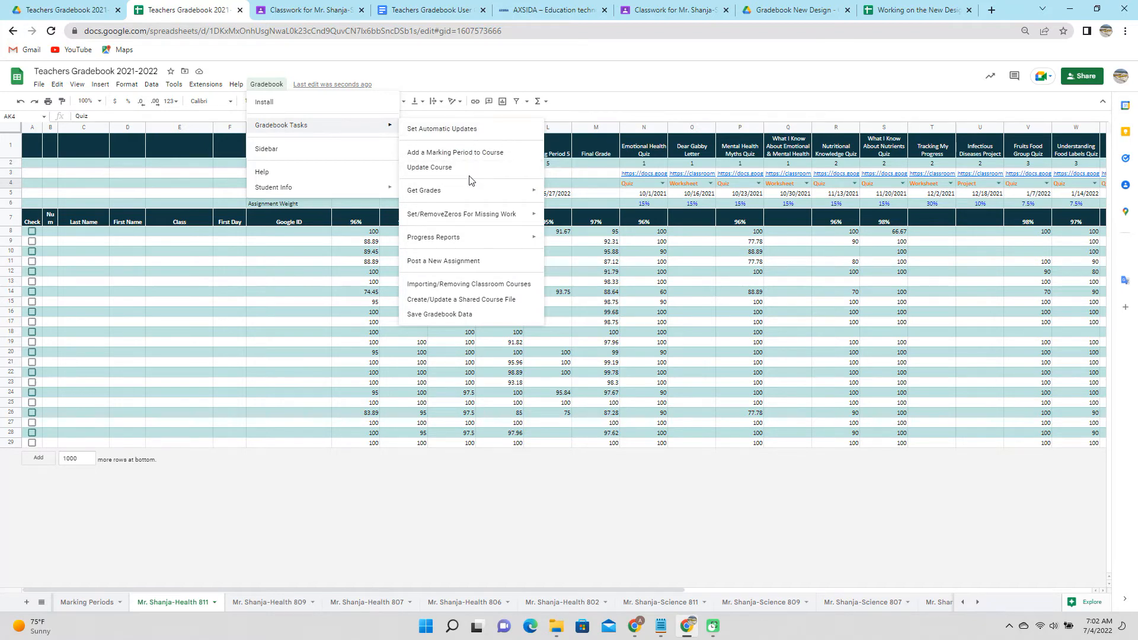
{"action": "mouse_move", "coordinate": [477, 196]}
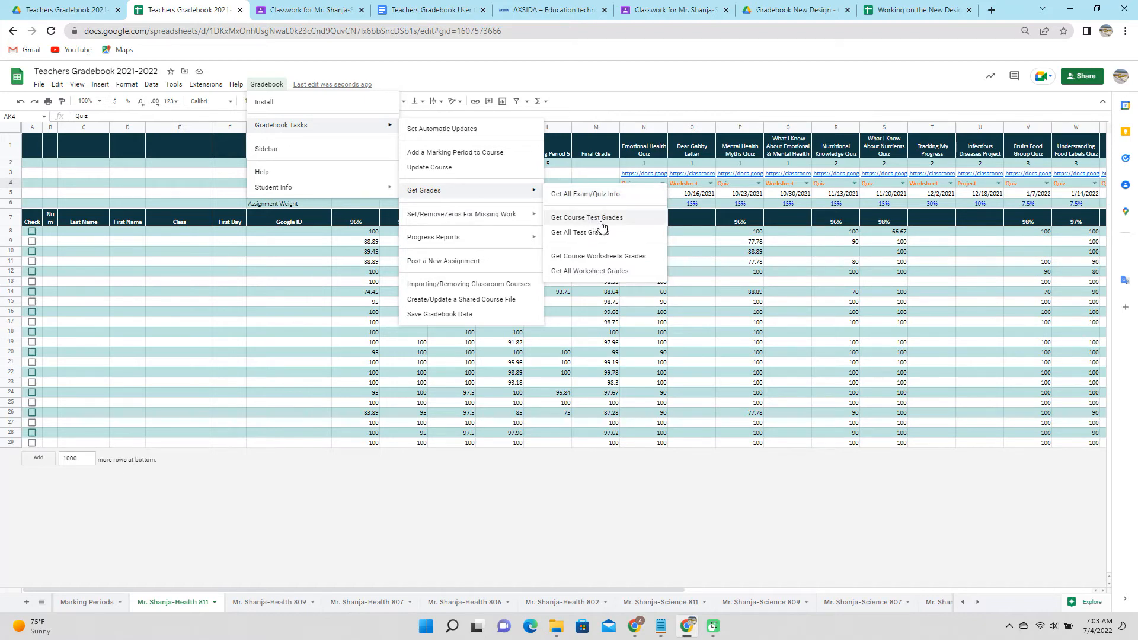
{"action": "left_click", "coordinate": [609, 260]}
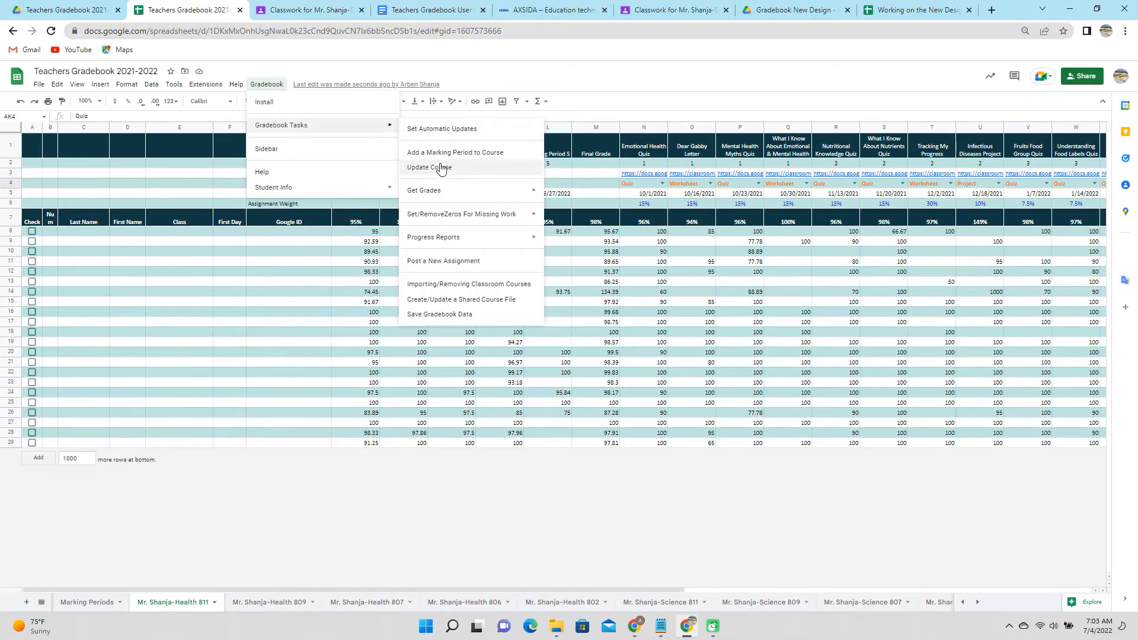
{"action": "mouse_move", "coordinate": [448, 216]}
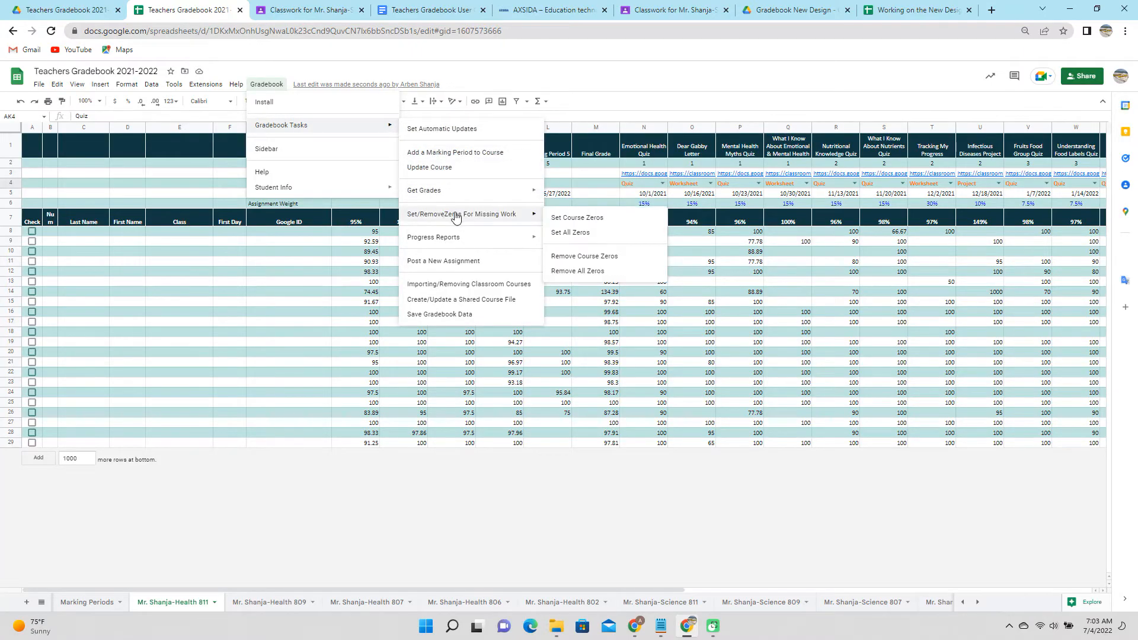
{"action": "left_click", "coordinate": [571, 219]}
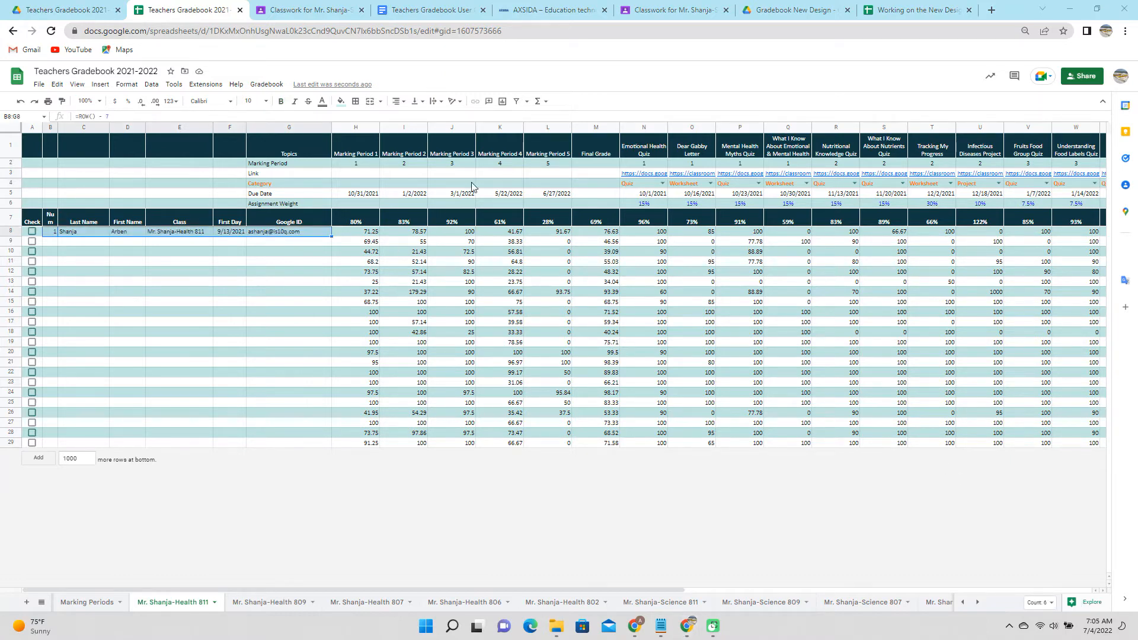
Run Gradebook Tasks > Post a New Assignment to show the Assign To Classroom sheet.
{"action": "left_click", "coordinate": [261, 87]}
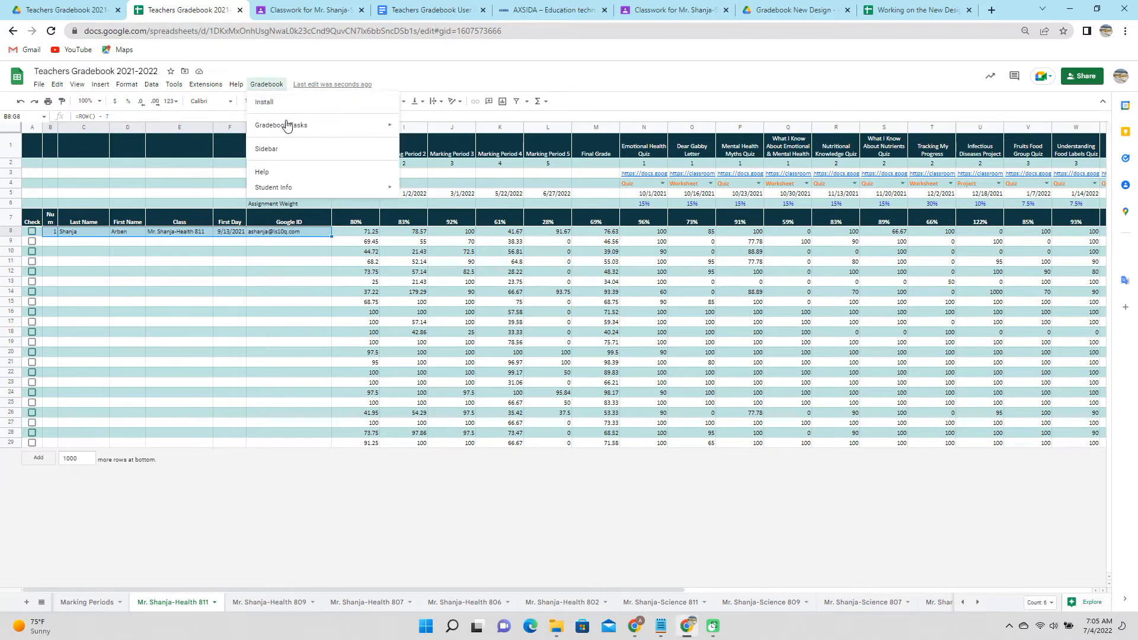
{"action": "mouse_move", "coordinate": [290, 130]}
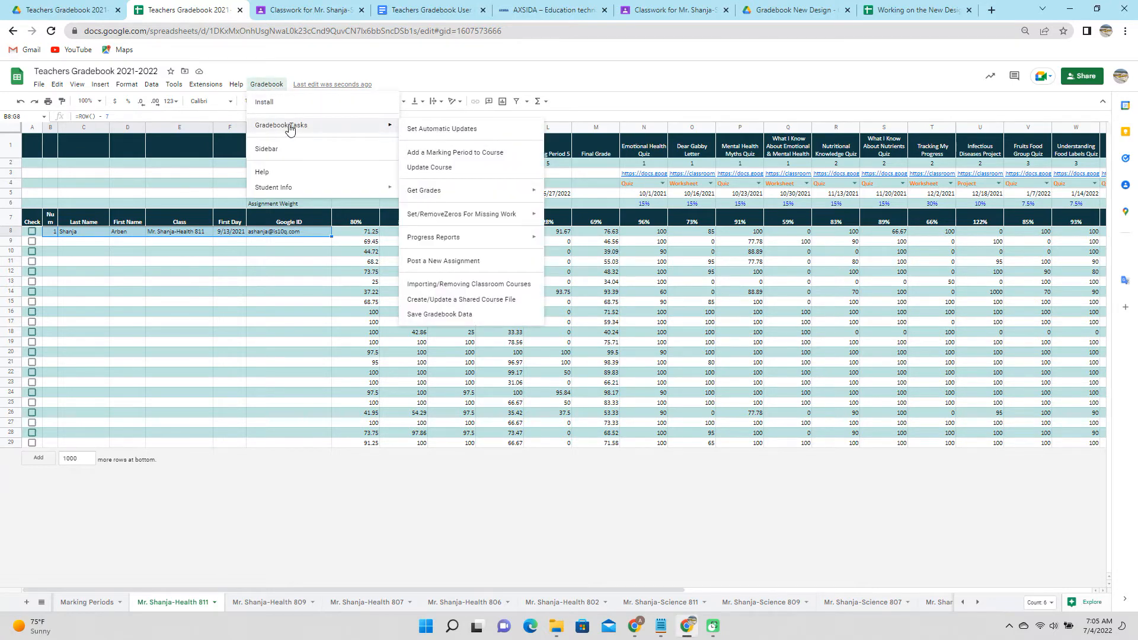
{"action": "left_click", "coordinate": [460, 81]}
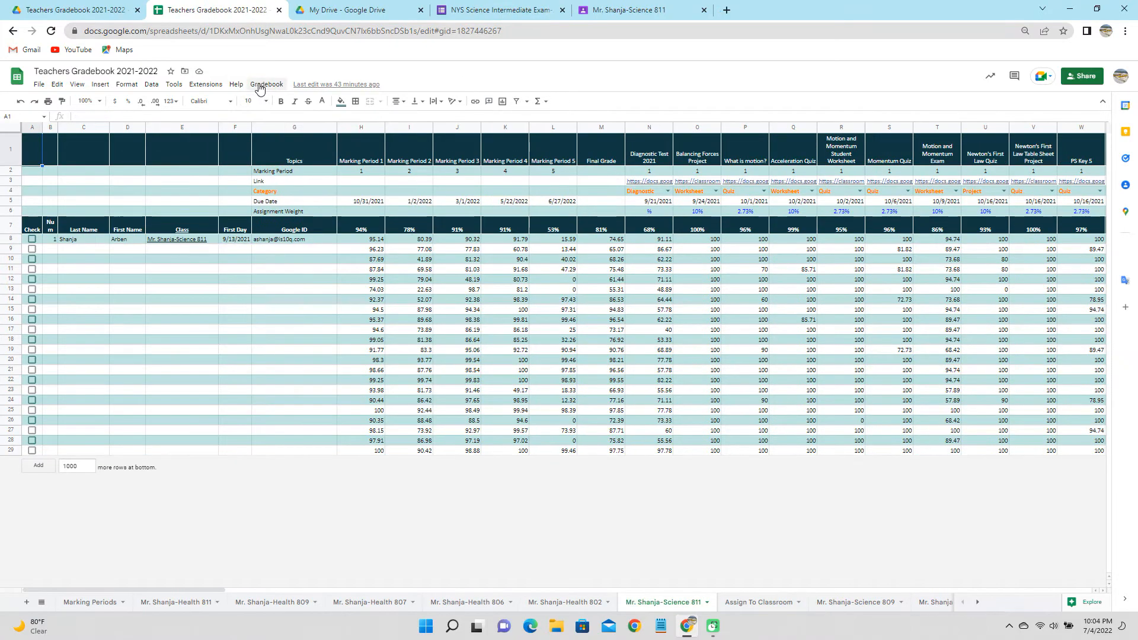
{"action": "left_click", "coordinate": [261, 86]}
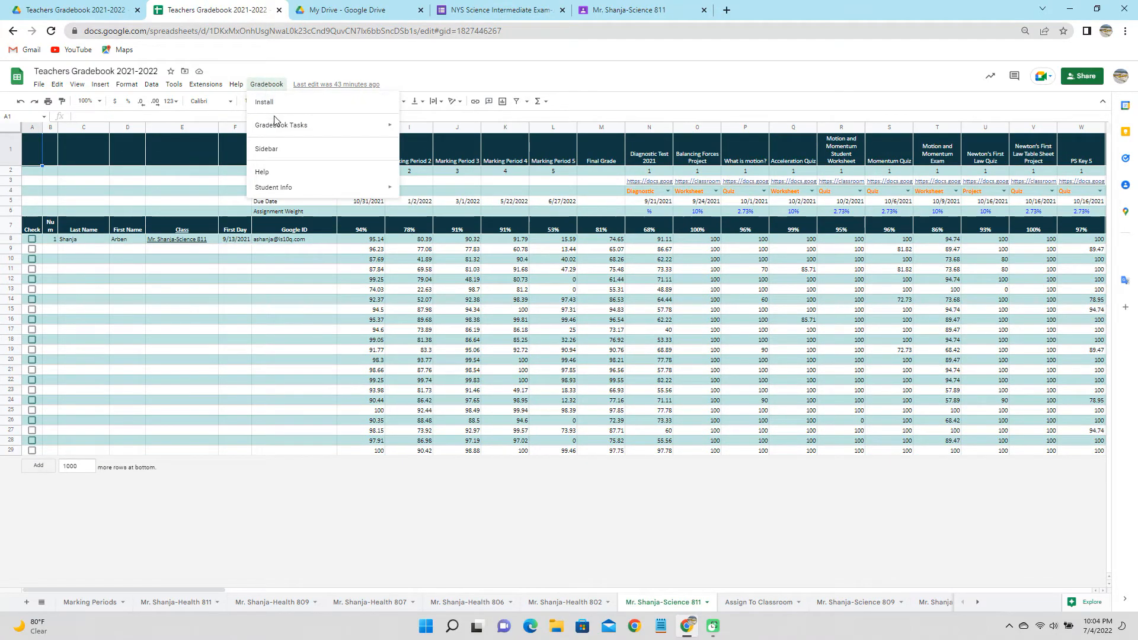
{"action": "mouse_move", "coordinate": [284, 132]}
{"action": "left_click", "coordinate": [473, 262]}
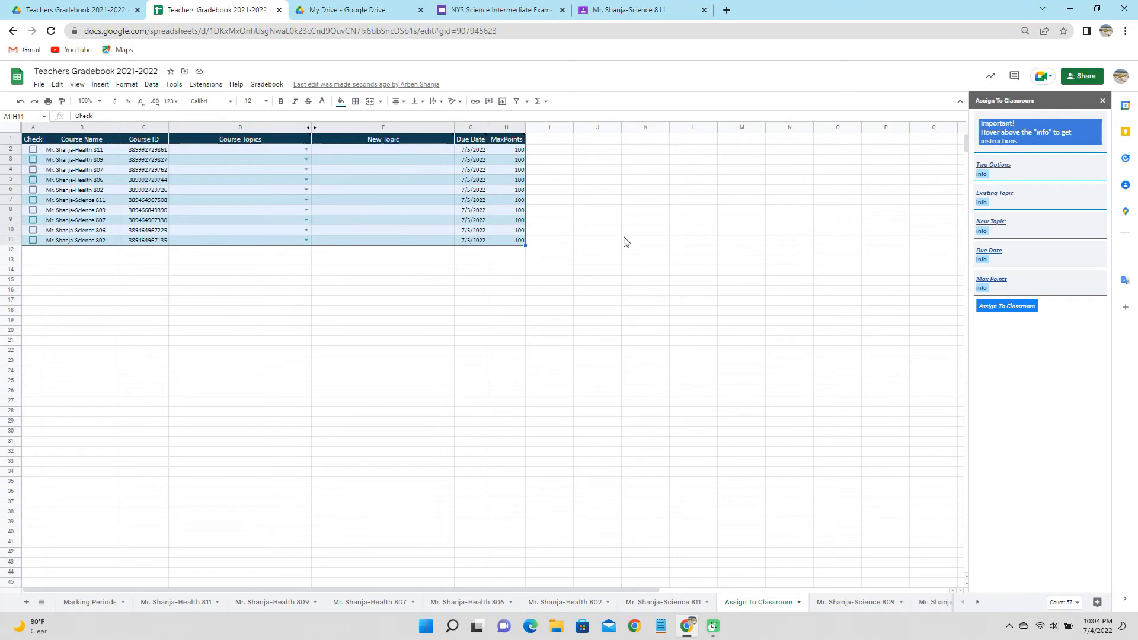
Set the Science 811 and Science 809 topics to Review For NYS Science Exam.
{"action": "mouse_move", "coordinate": [981, 176]}
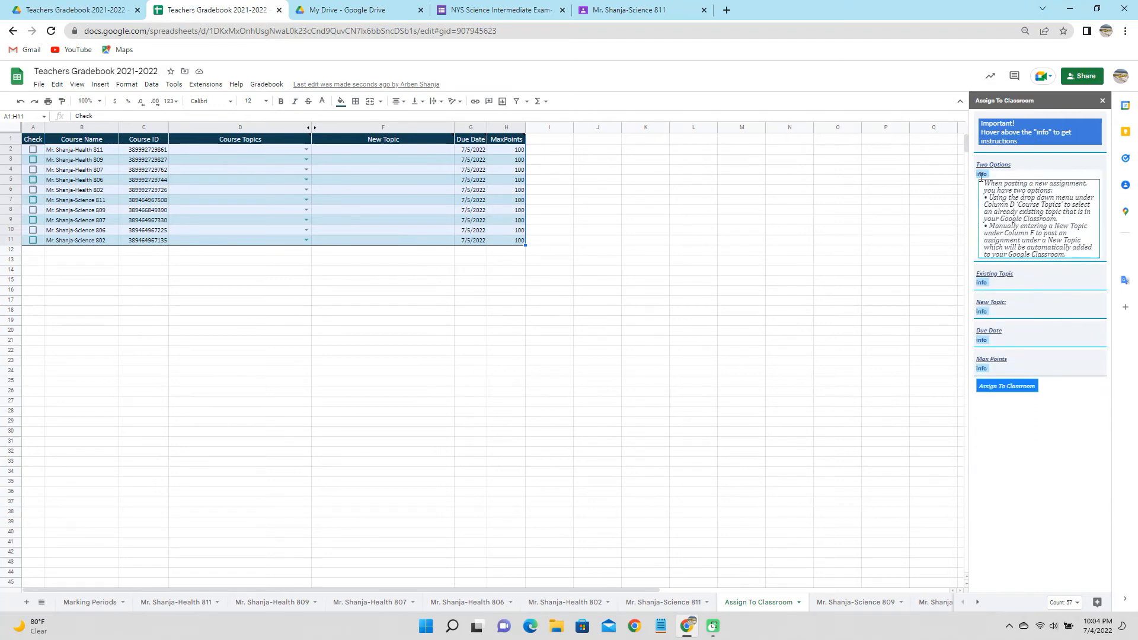
{"action": "mouse_move", "coordinate": [982, 258]}
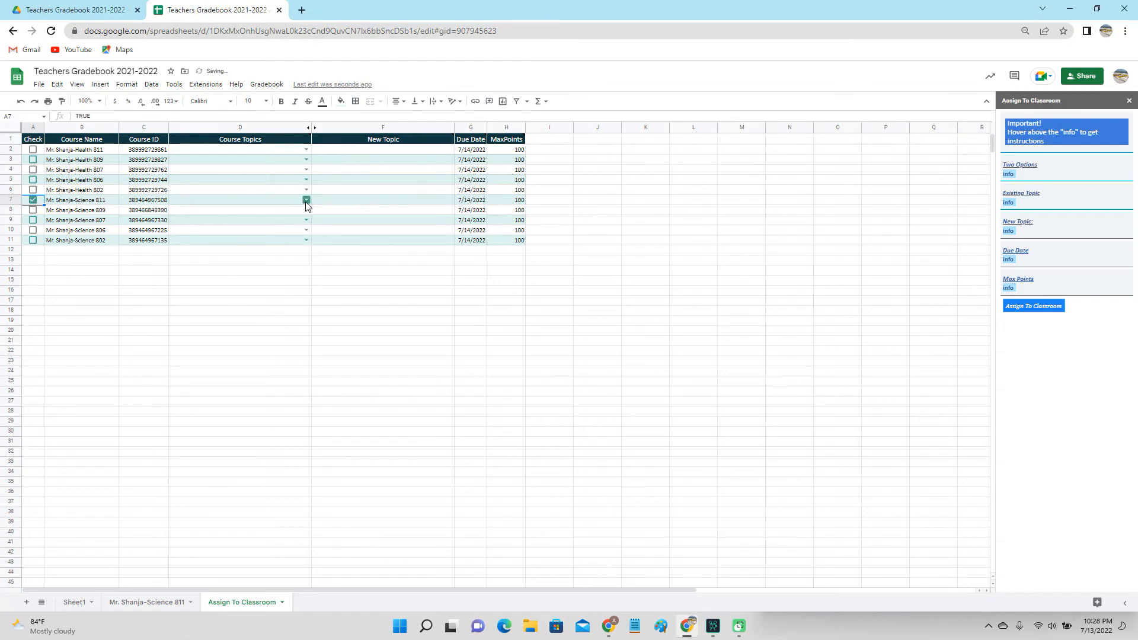
{"action": "left_click", "coordinate": [306, 200]}
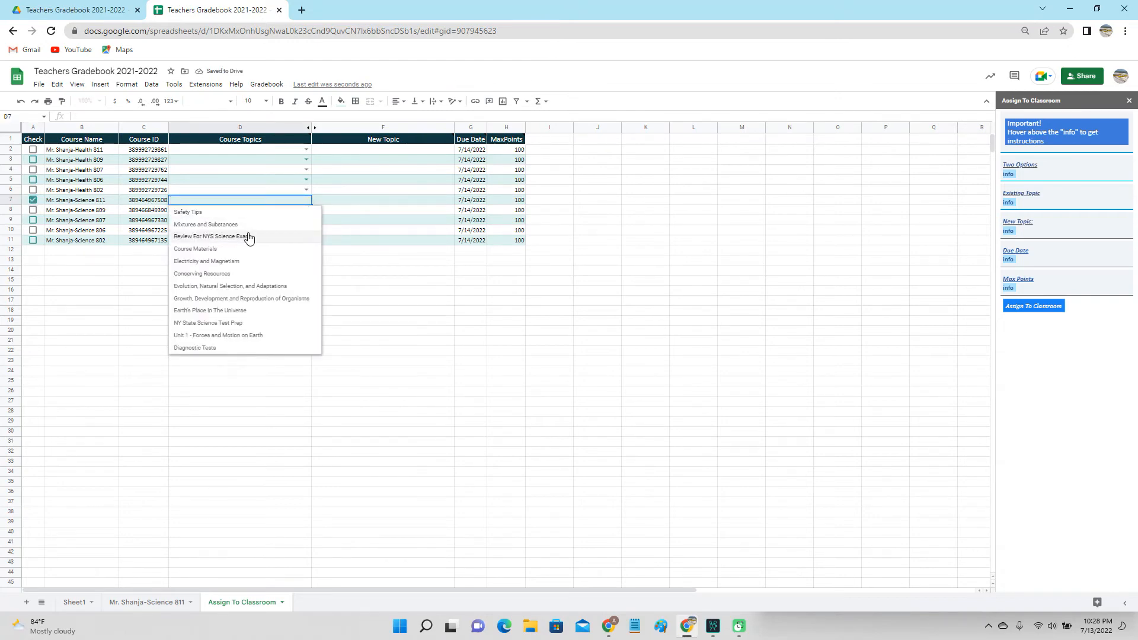
{"action": "left_click", "coordinate": [248, 237]}
{"action": "left_click", "coordinate": [305, 211]}
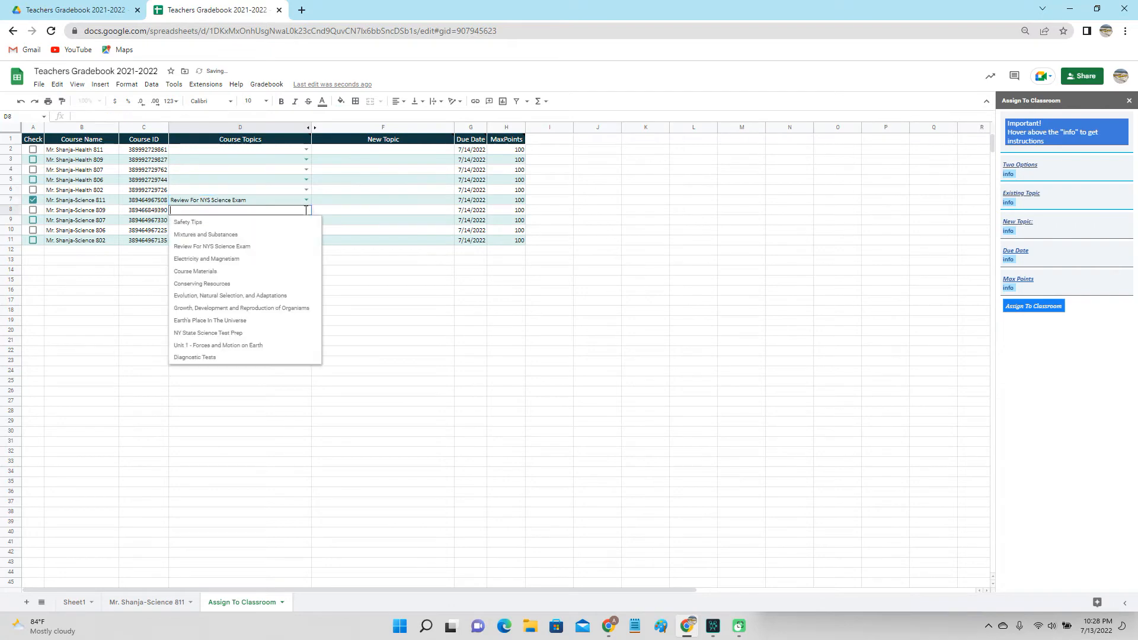
{"action": "left_click", "coordinate": [270, 249]}
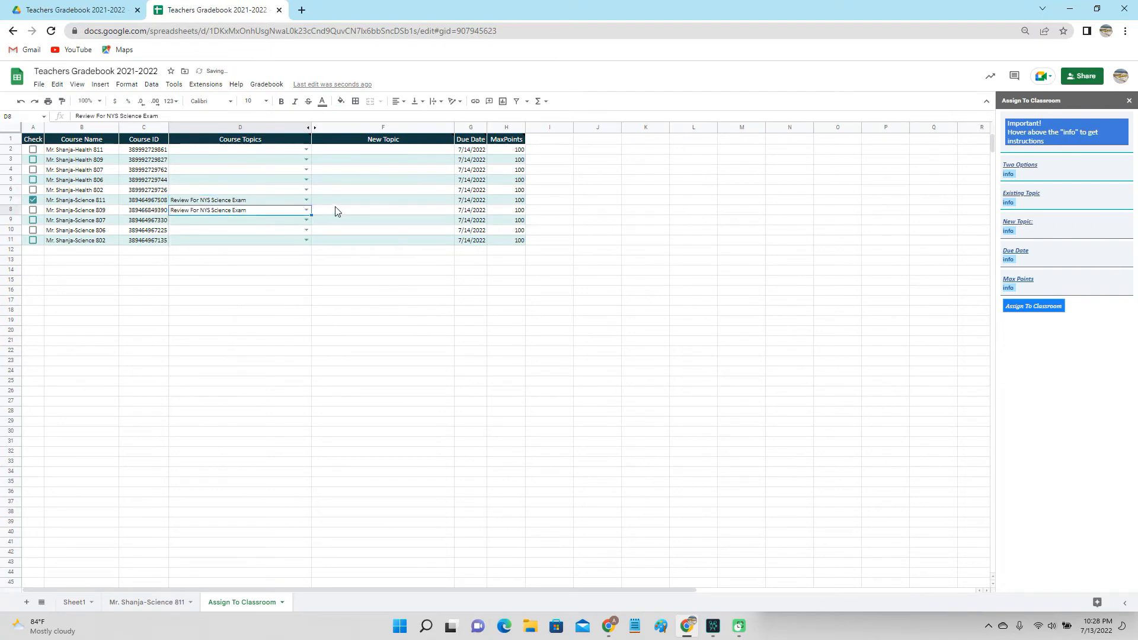
Enter 'New Topic' and 'New' as new topics for Science 811 and 809.
{"action": "left_click", "coordinate": [339, 202]}
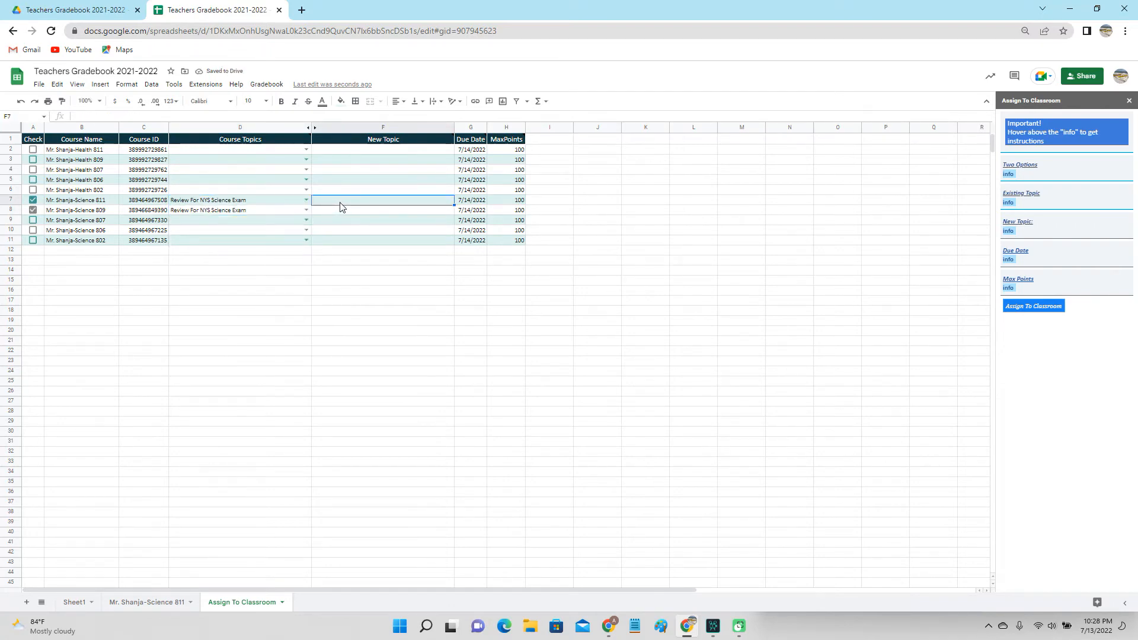
{"action": "type", "text": "New Topic"}
{"action": "key", "text": "Return"}
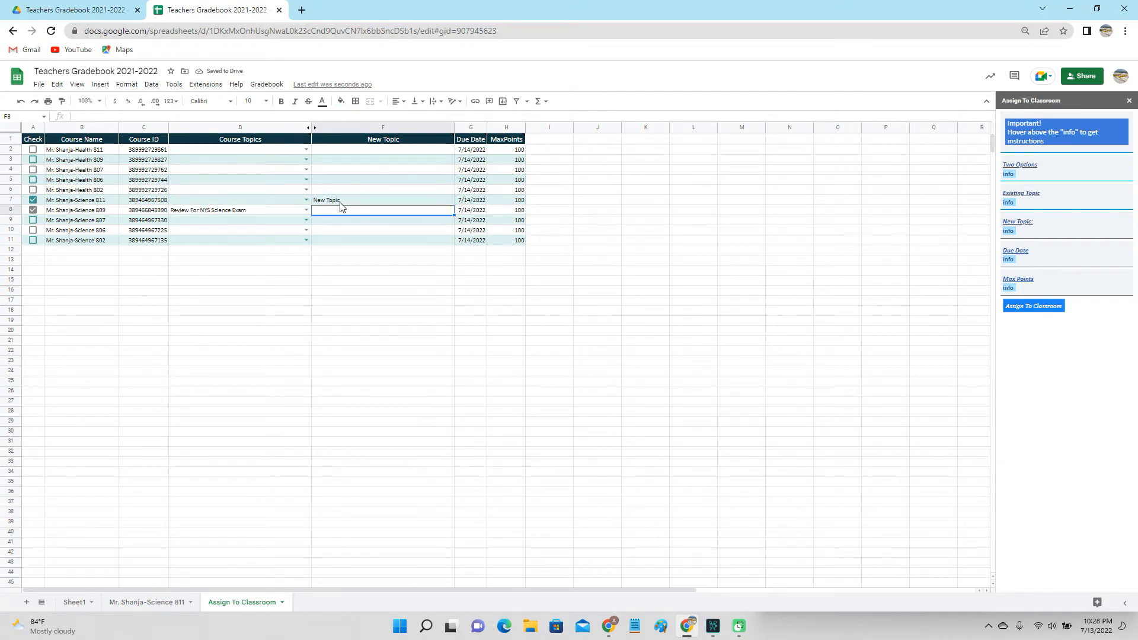
{"action": "type", "text": "New Topic"}
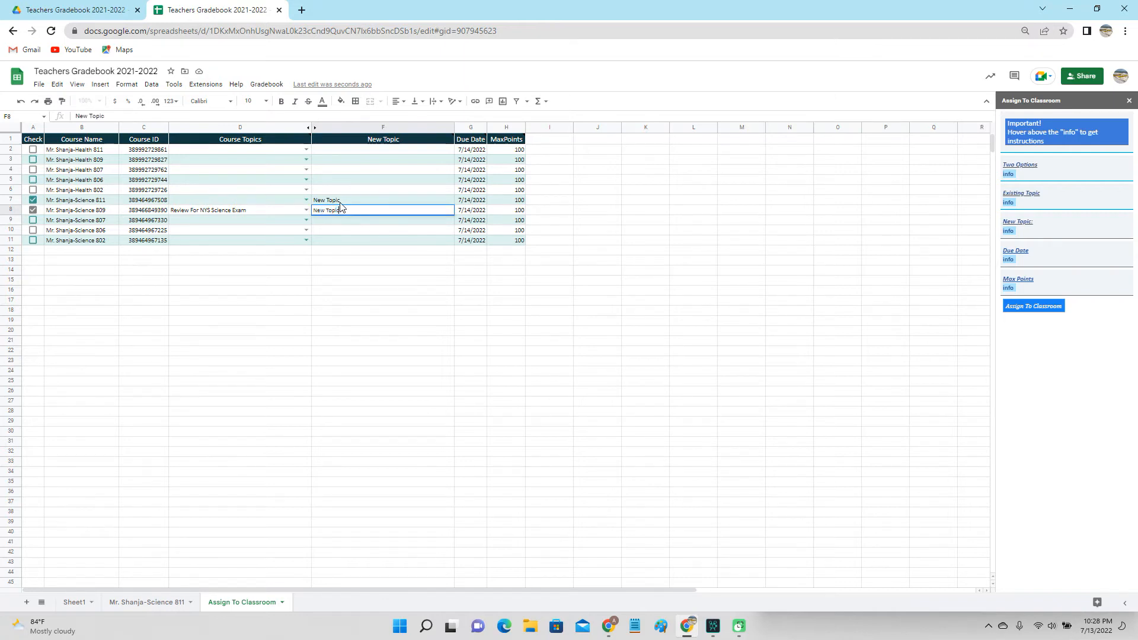
{"action": "key", "text": "Return"}
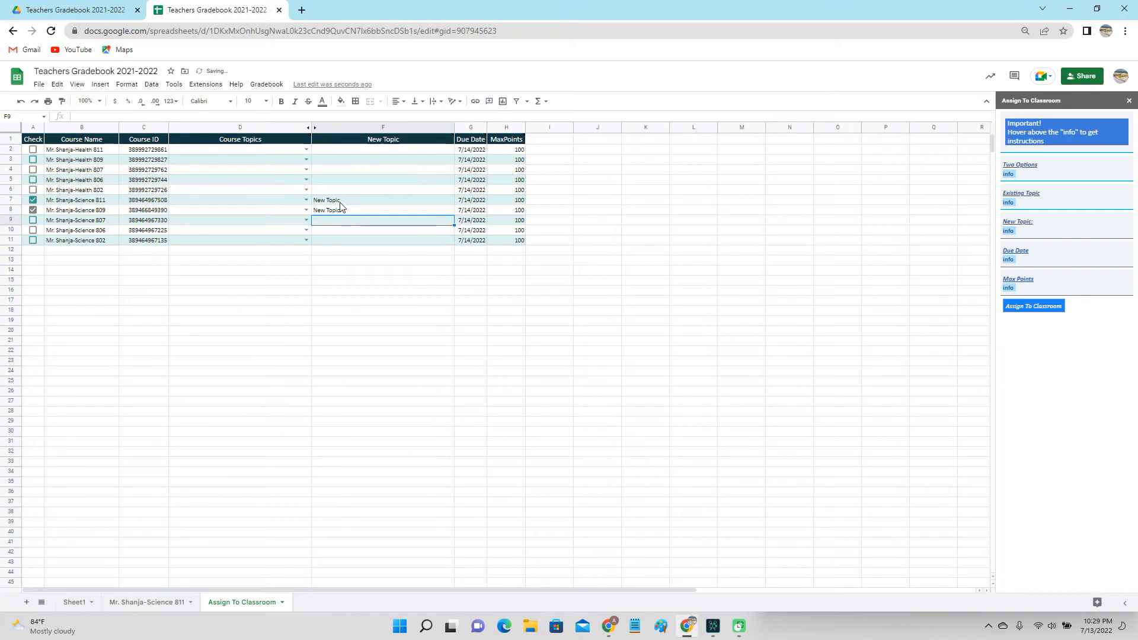
Switch both rows back to the existing topic Review For NYS Science Exam.
{"action": "left_click", "coordinate": [306, 200]}
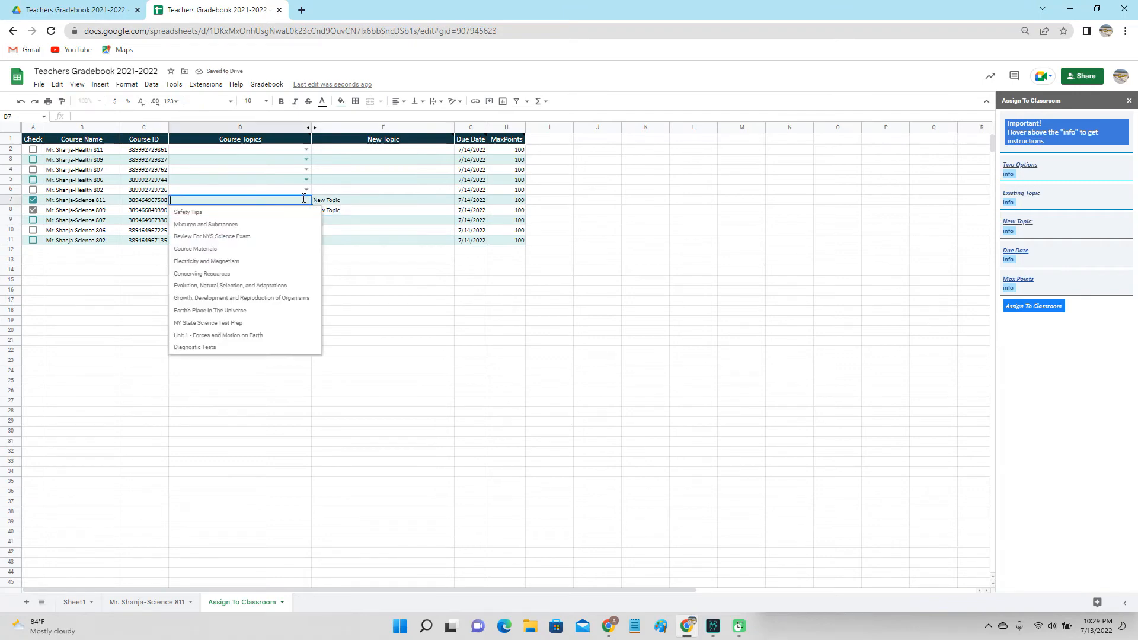
{"action": "left_click", "coordinate": [220, 236]}
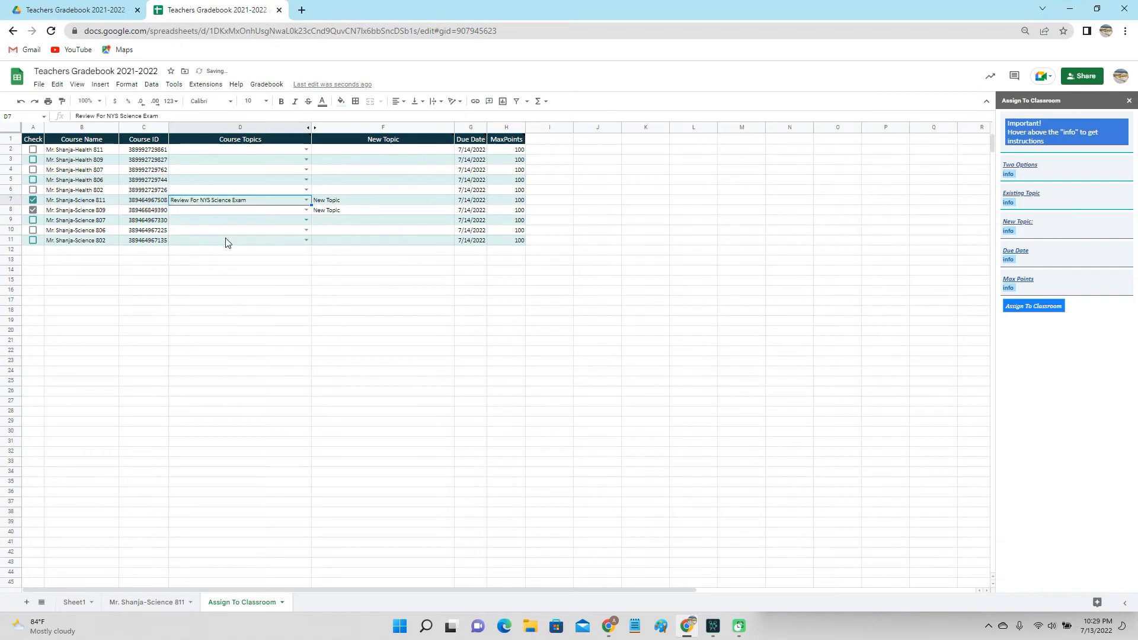
{"action": "left_click", "coordinate": [306, 211]}
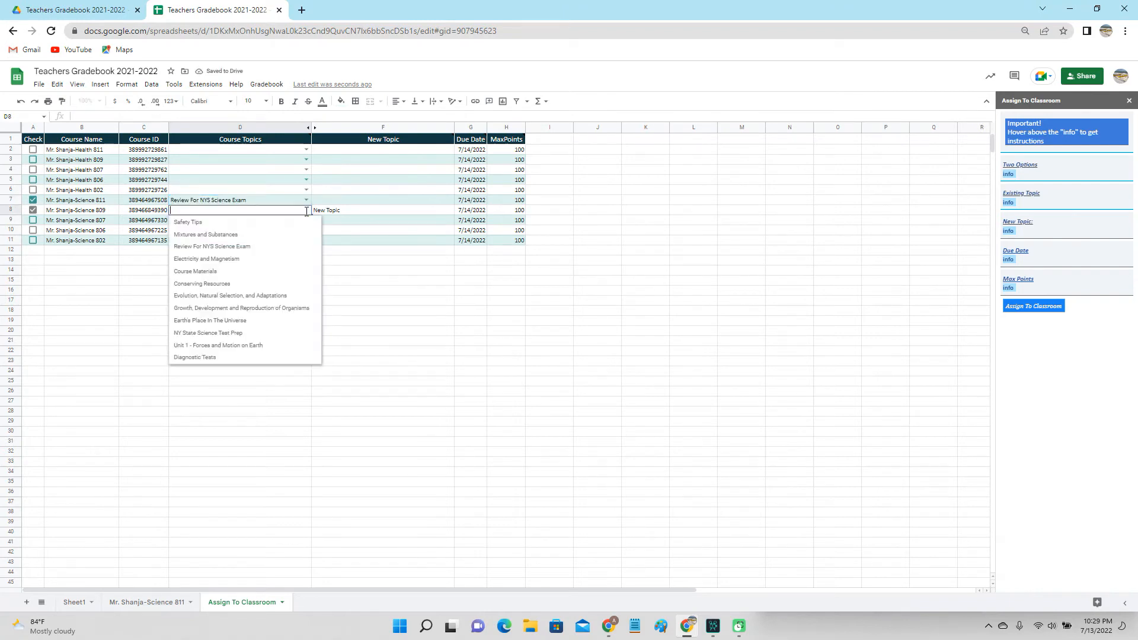
{"action": "left_click", "coordinate": [260, 246]}
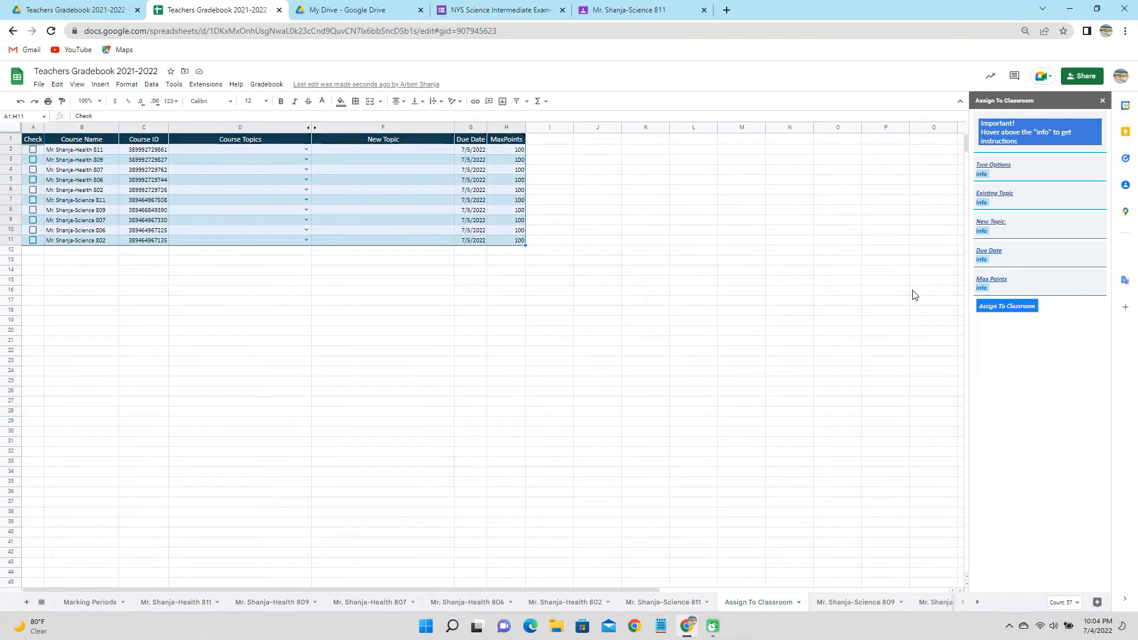
Give Science 811, 809, 807, 806 and 802 the topic Review For NYS Science Exam.
{"action": "mouse_move", "coordinate": [981, 288]}
{"action": "left_click", "coordinate": [307, 201]}
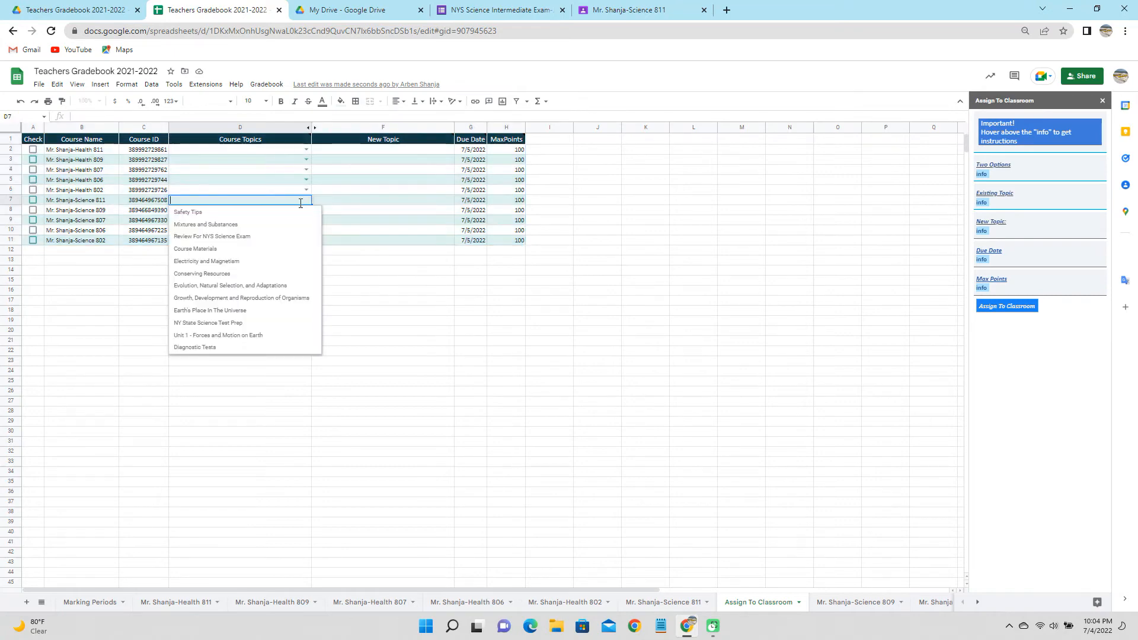
{"action": "left_click", "coordinate": [261, 237]}
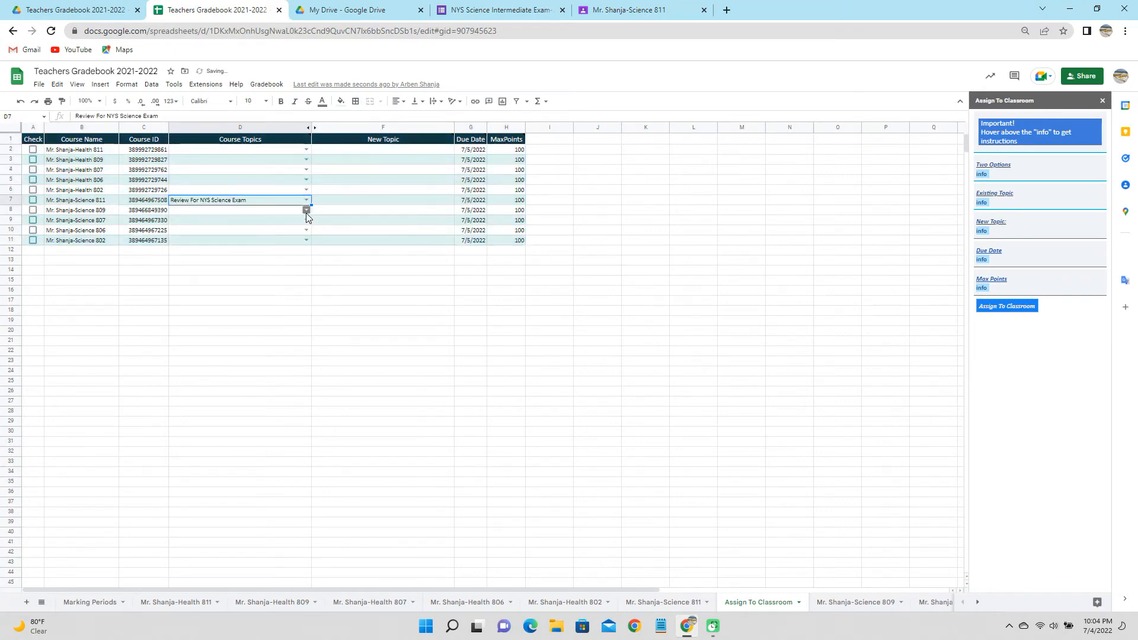
{"action": "left_click", "coordinate": [306, 210]}
{"action": "left_click", "coordinate": [280, 246]}
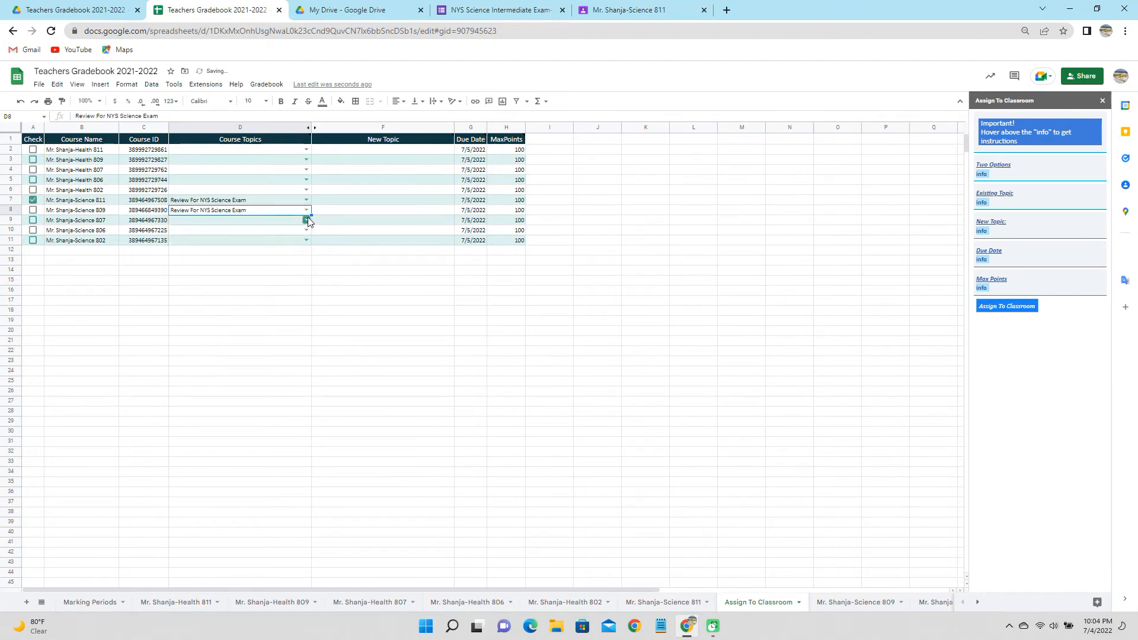
{"action": "left_click", "coordinate": [306, 221]}
{"action": "left_click", "coordinate": [272, 257]}
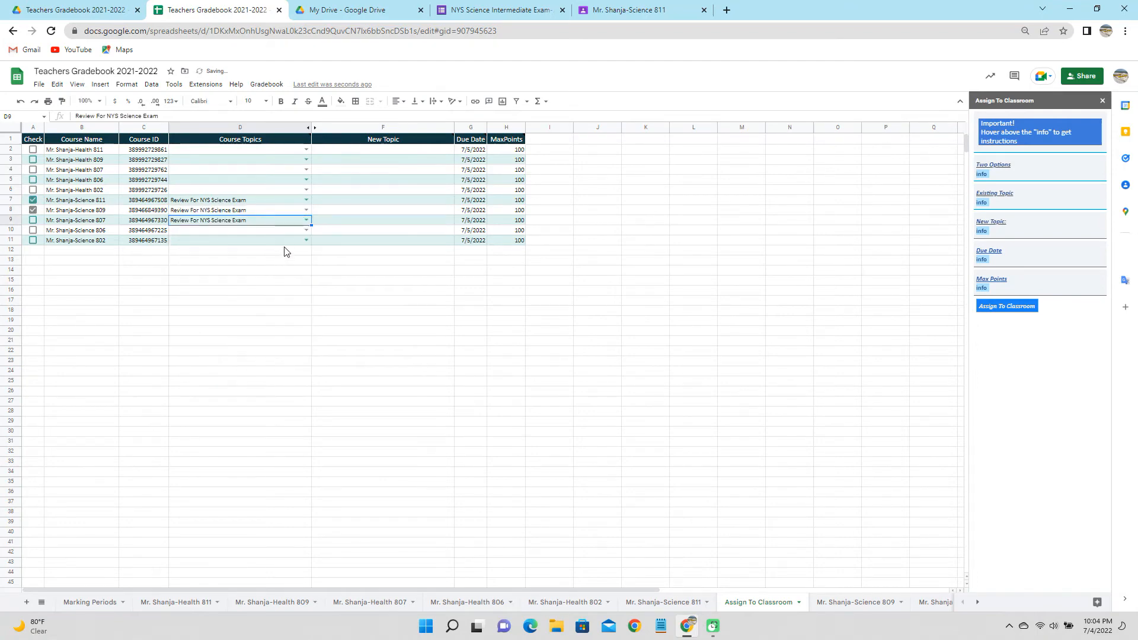
{"action": "left_click", "coordinate": [304, 231]}
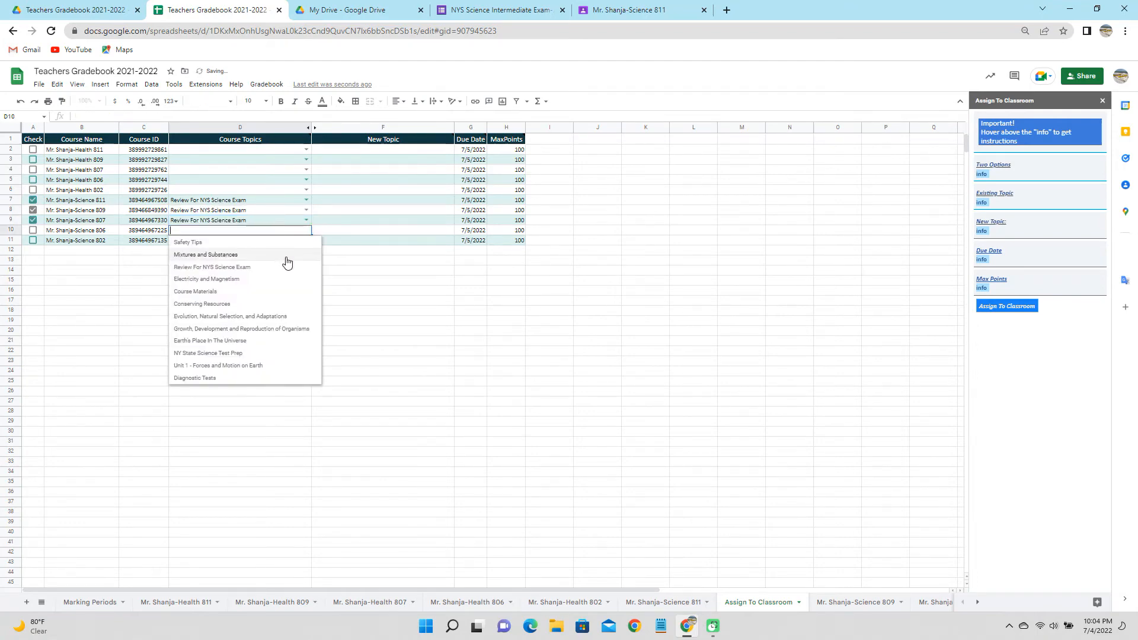
{"action": "left_click", "coordinate": [287, 266]}
{"action": "left_click", "coordinate": [306, 240]}
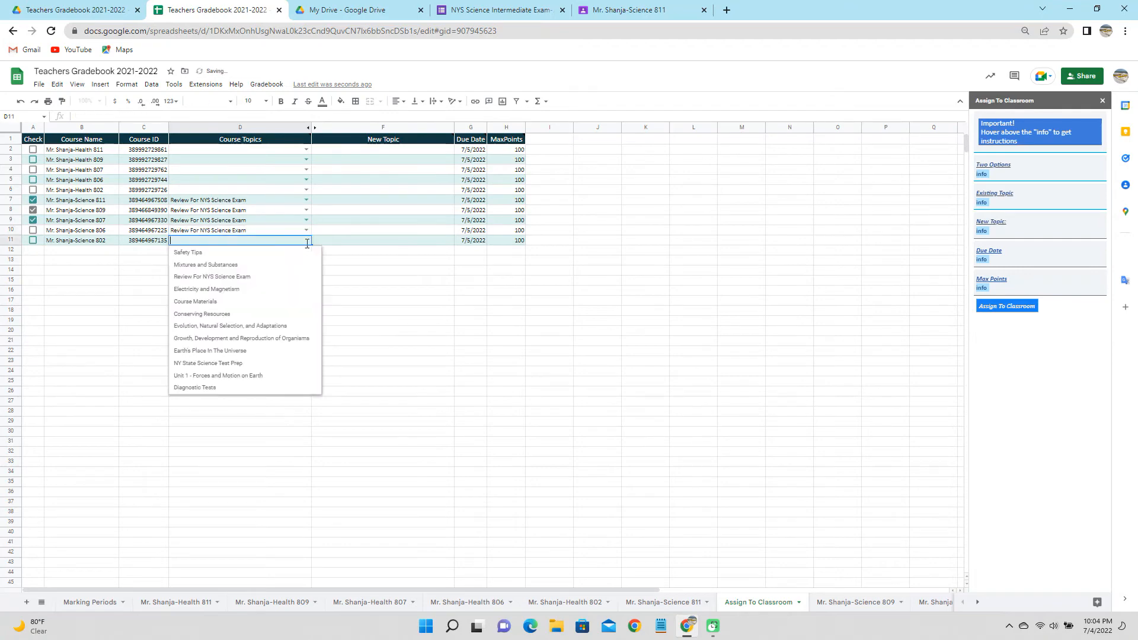
{"action": "left_click", "coordinate": [282, 277]}
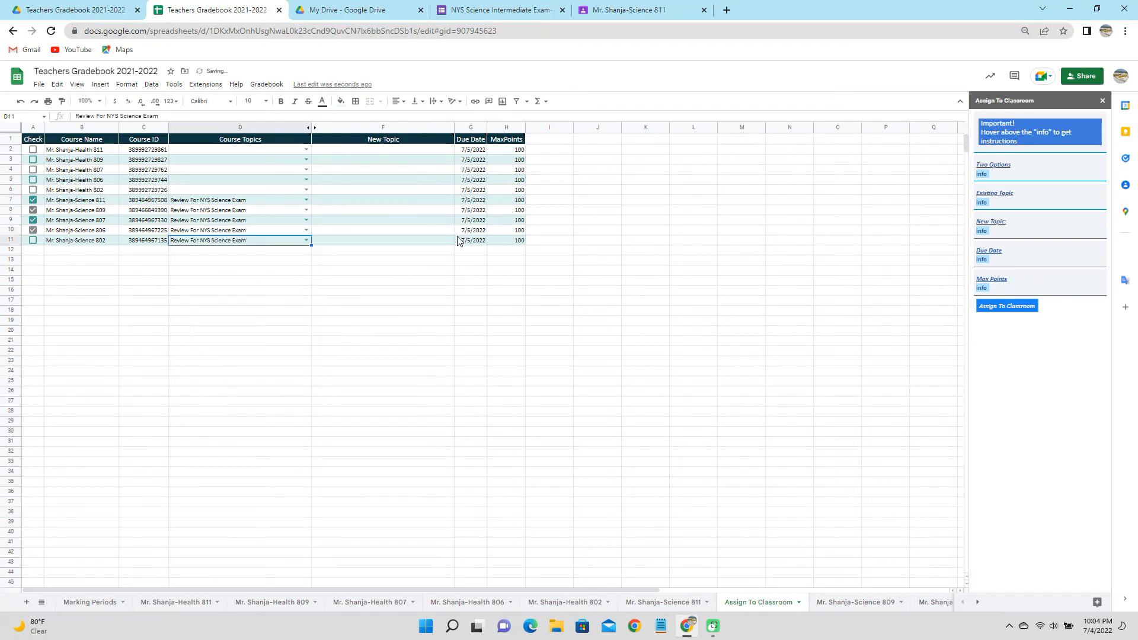
Set G7 to 7/8/2022 and fill that due date down to G11.
{"action": "double_click", "coordinate": [468, 200]}
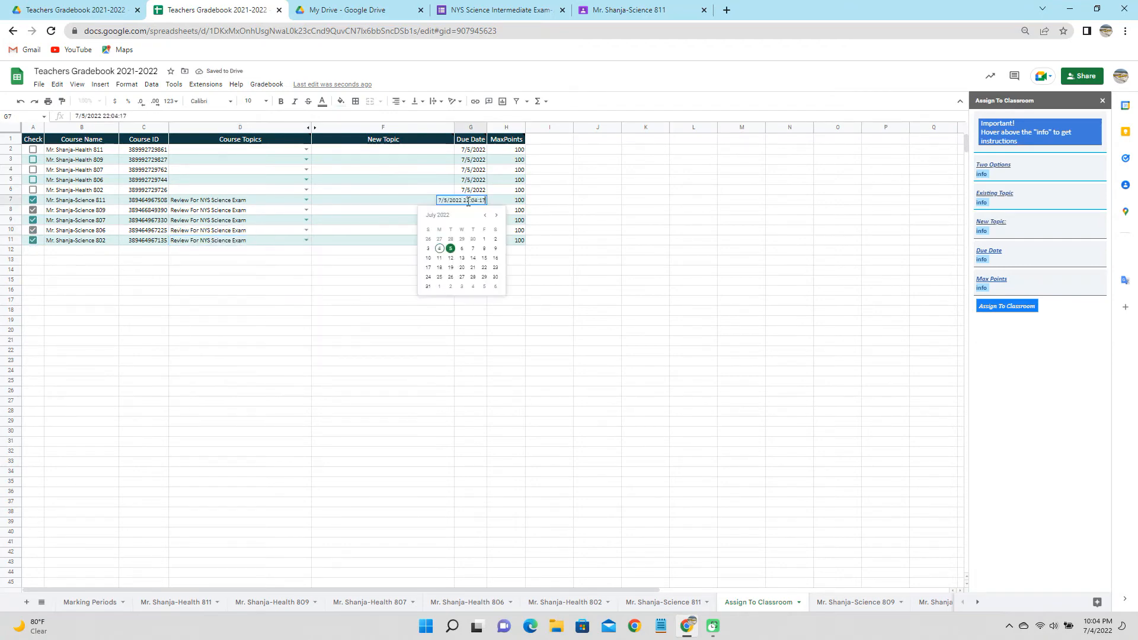
{"action": "left_click", "coordinate": [483, 249]}
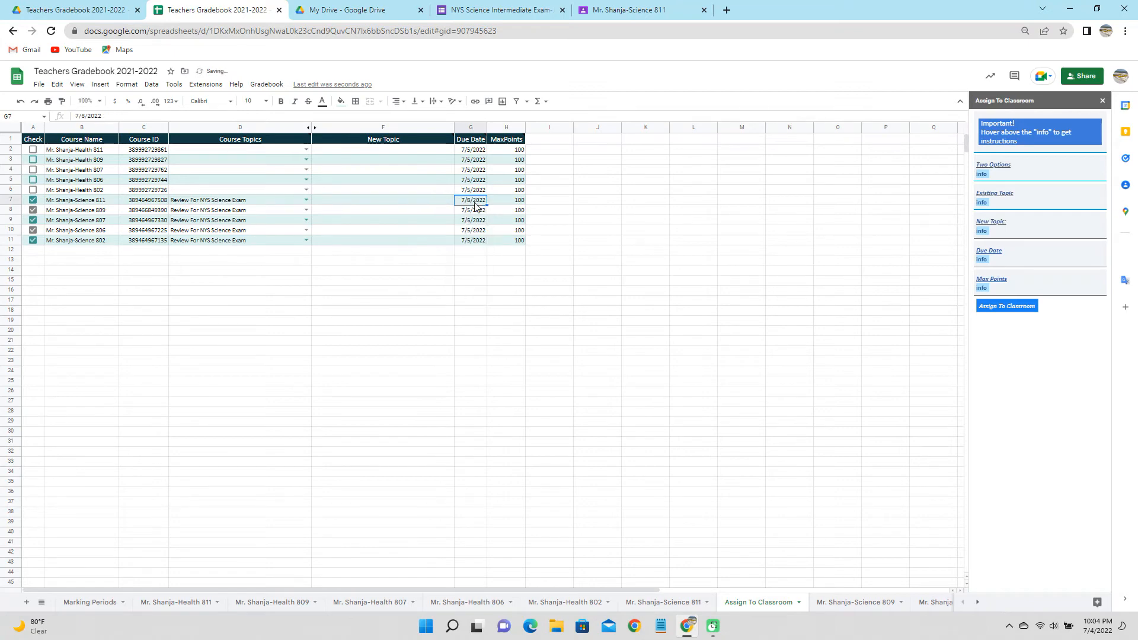
{"action": "left_click_drag", "start_coordinate": [476, 206], "coordinate": [472, 239]}
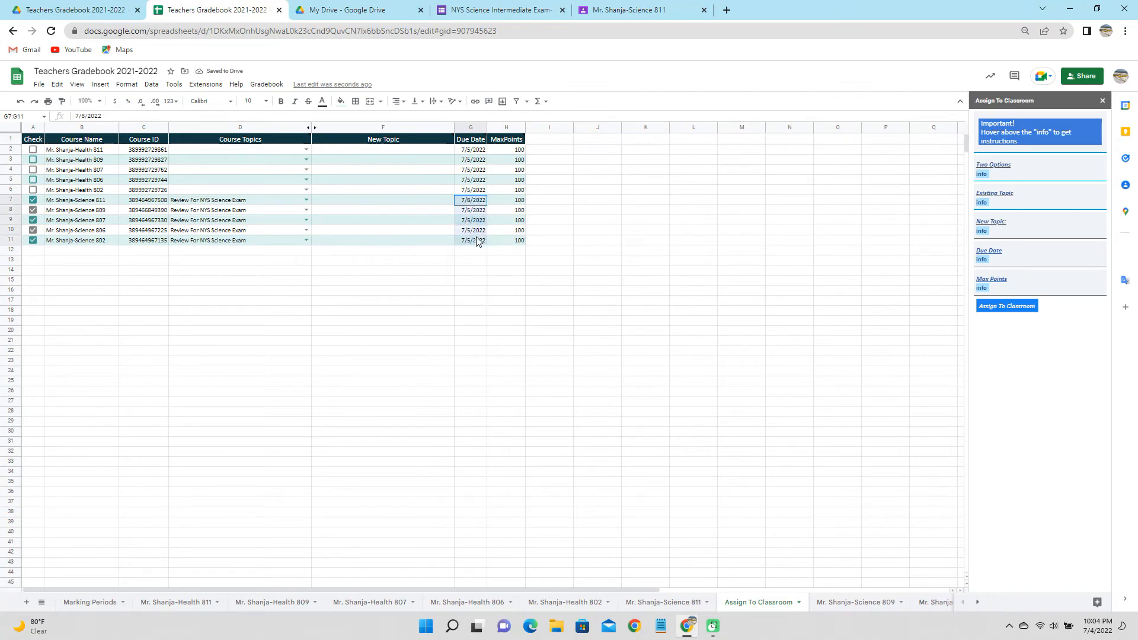
{"action": "key", "text": "ctrl+d"}
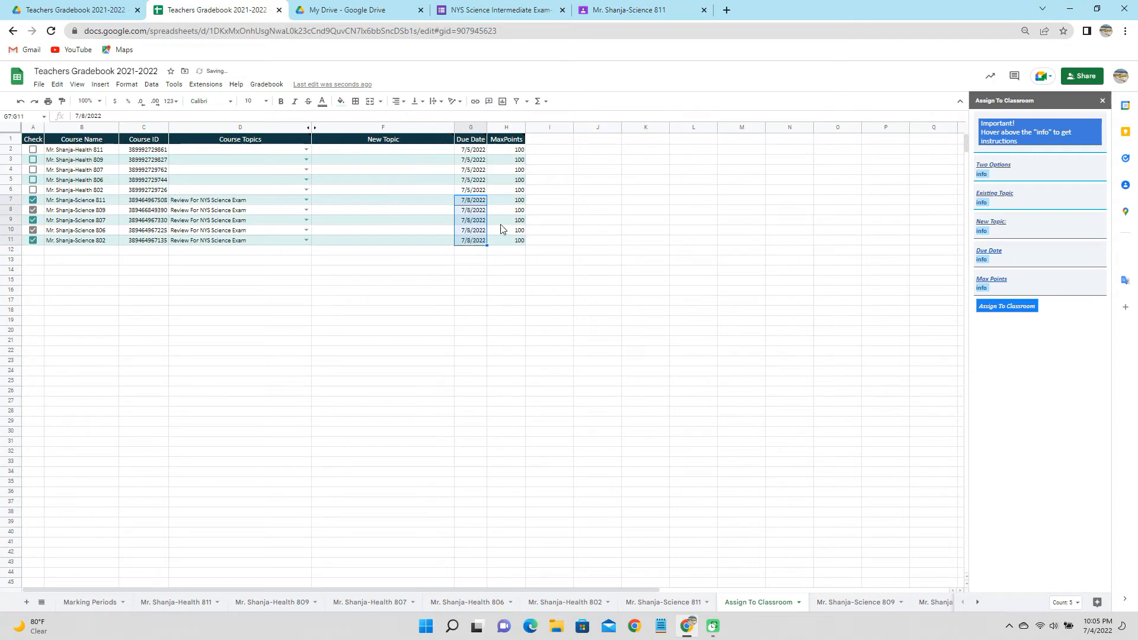
{"action": "left_click", "coordinate": [513, 202]}
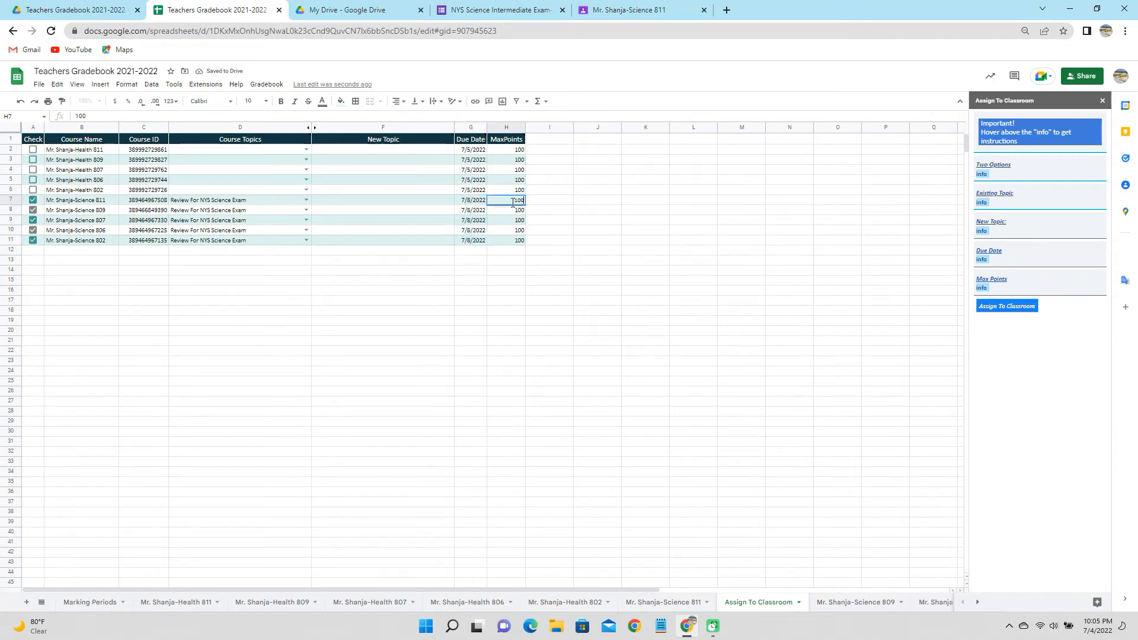
{"action": "left_click", "coordinate": [591, 264]}
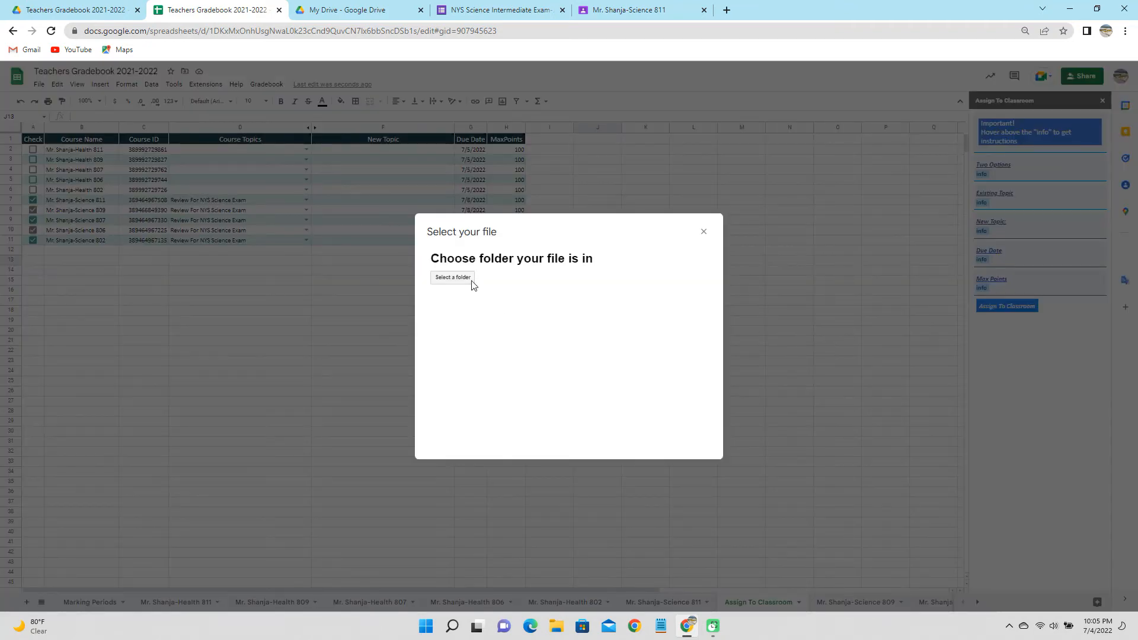
Attach the NYS Science Intermediate Exam-June 2018 file, then go to Science 811 in Classroom.
{"action": "left_click", "coordinate": [456, 278]}
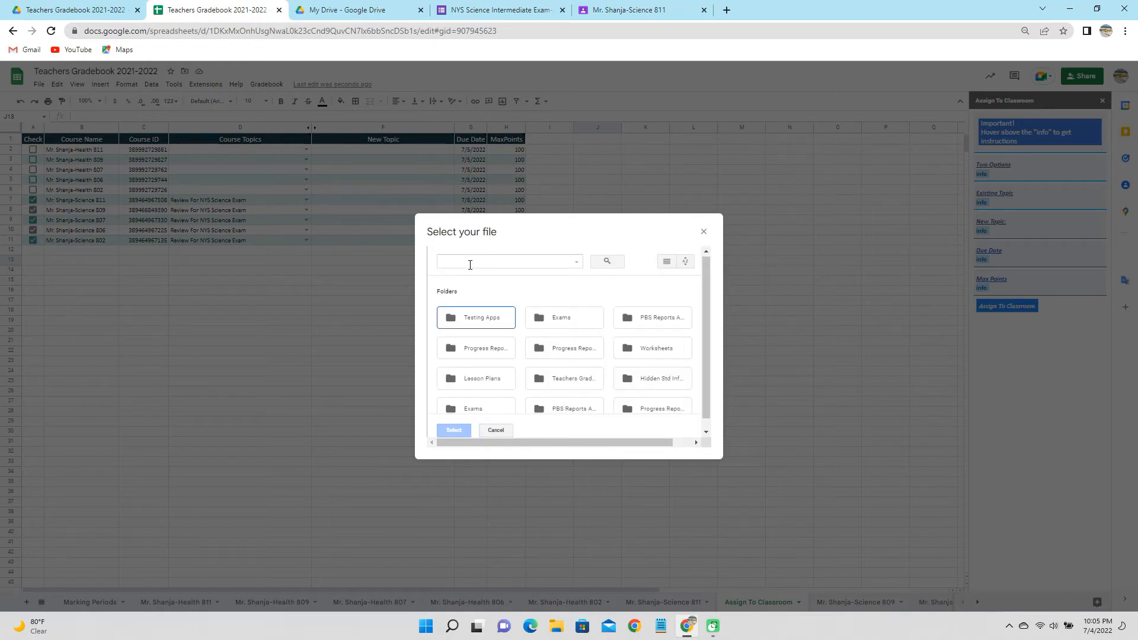
{"action": "left_click", "coordinate": [470, 265]}
{"action": "type", "text": "NYS Science Intermediate Exam-June 2018"}
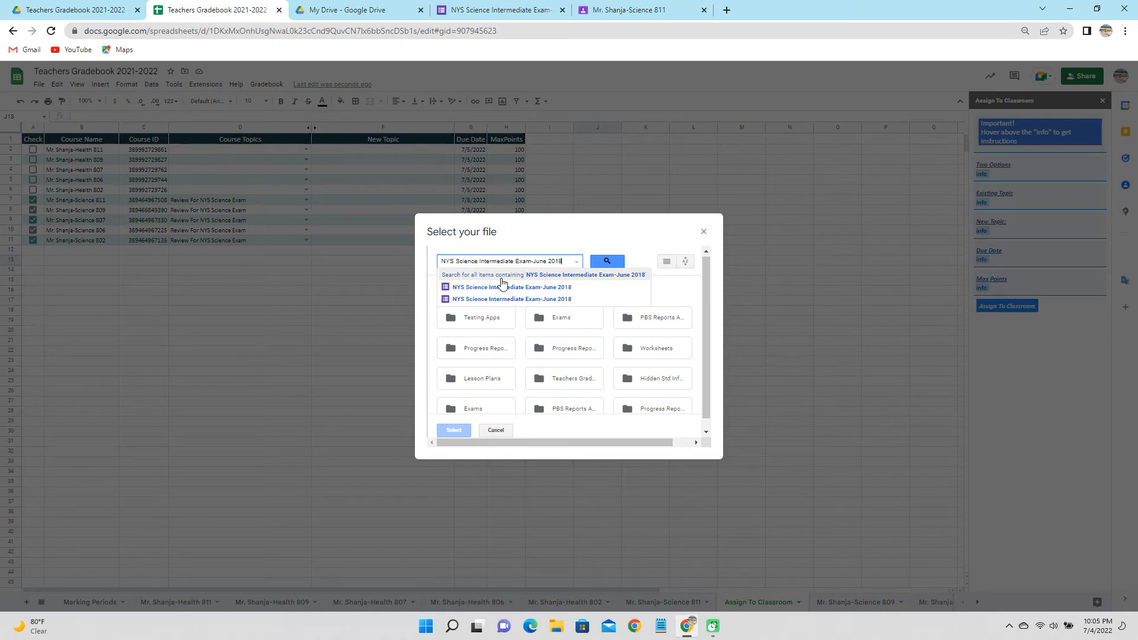
{"action": "left_click", "coordinate": [514, 289]}
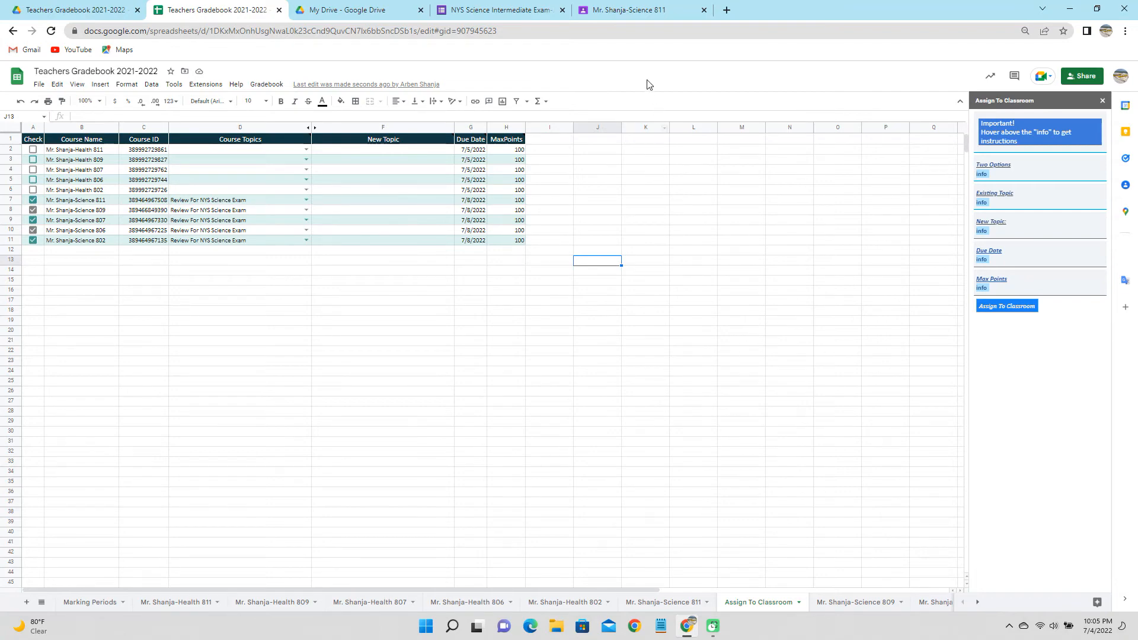
{"action": "left_click", "coordinate": [637, 11]}
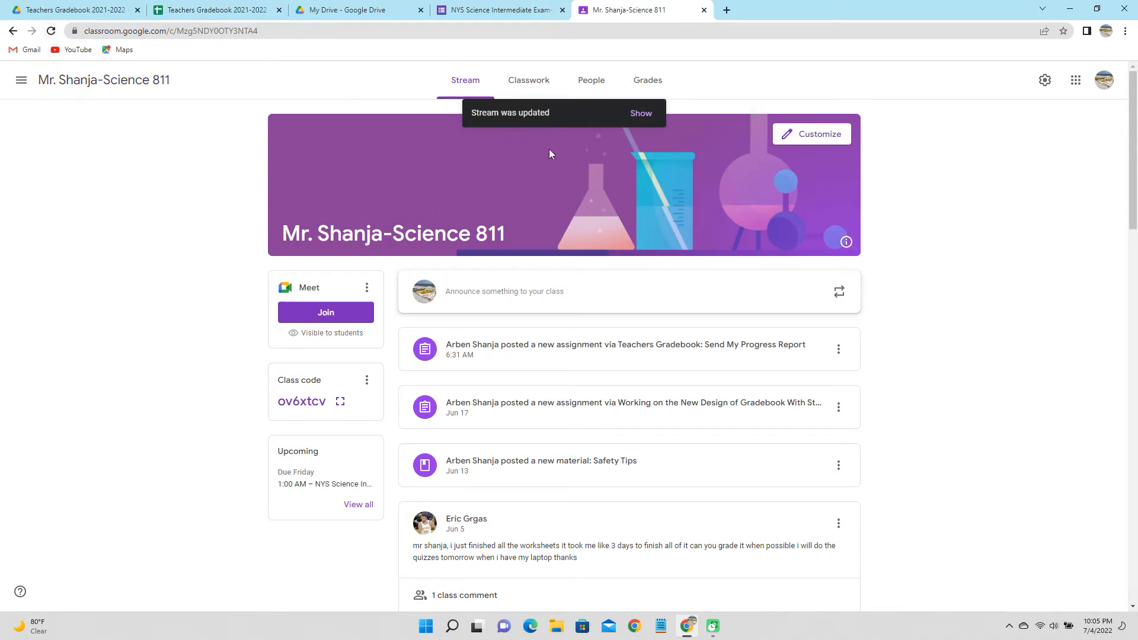
Open Science 811 Classwork and expand the NYS Science Intermediate Exam-June 2018 assignment to check it.
{"action": "left_click", "coordinate": [640, 113]}
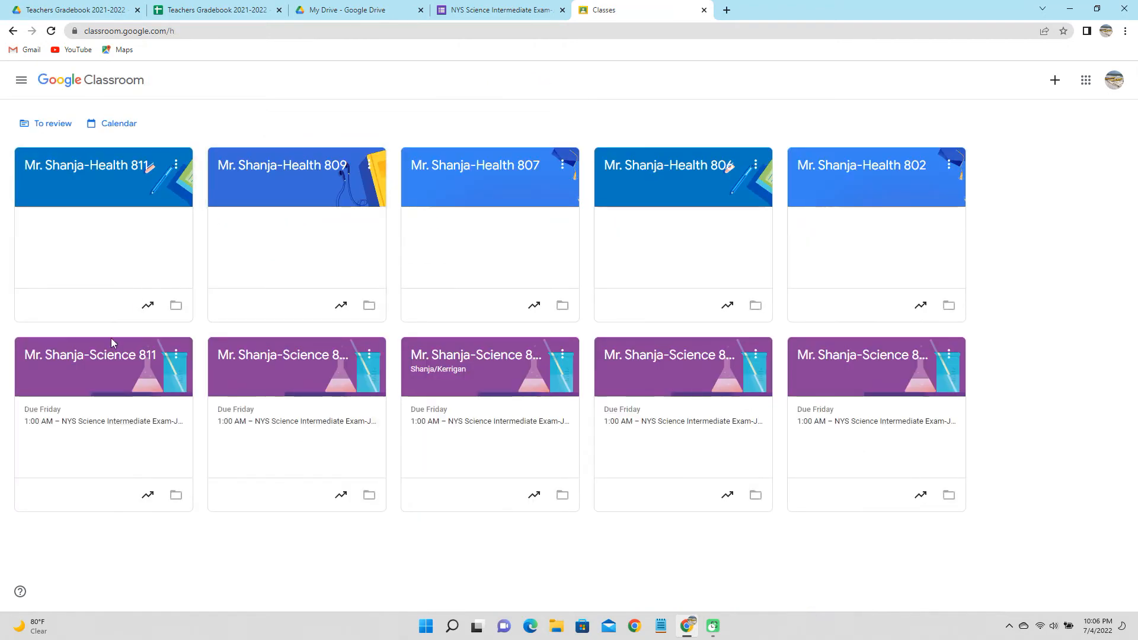
{"action": "left_click", "coordinate": [120, 353]}
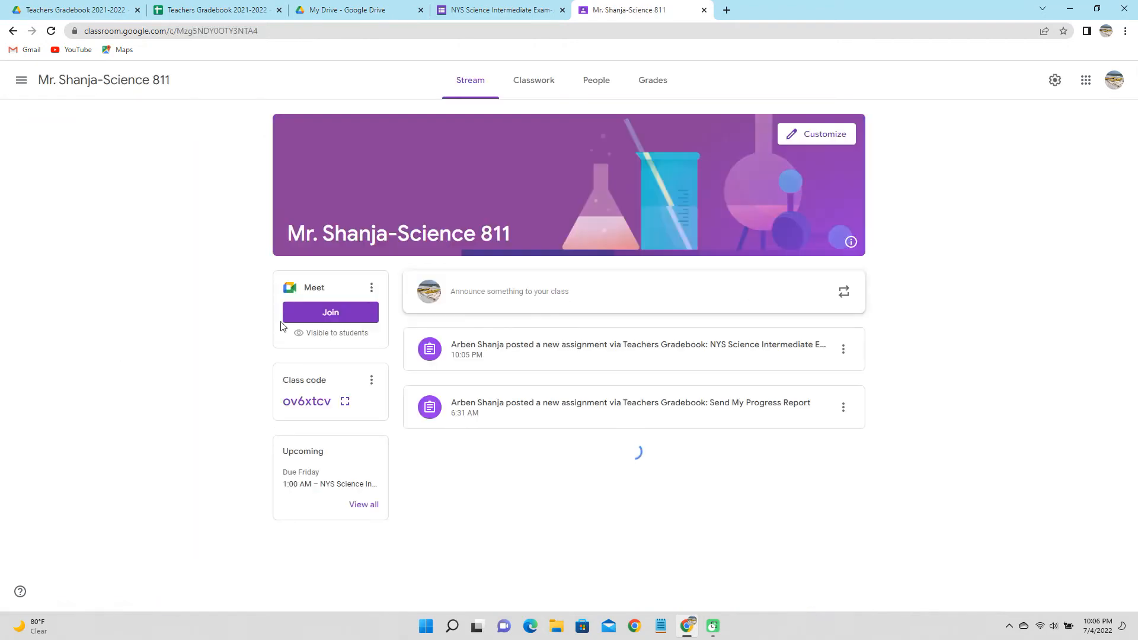
{"action": "left_click", "coordinate": [529, 83]}
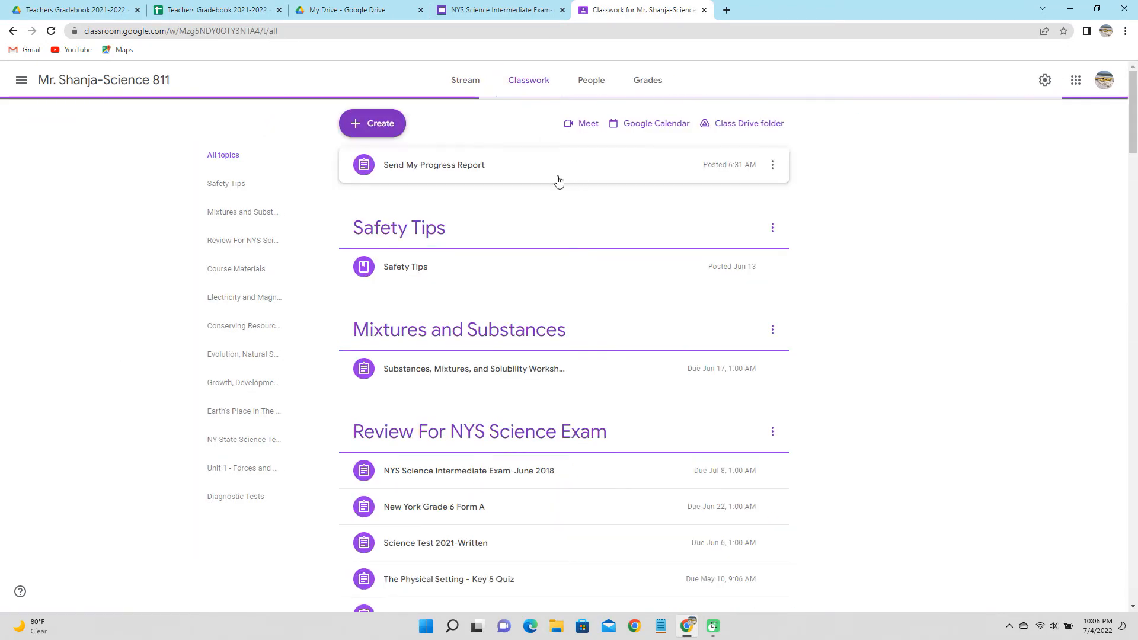
{"action": "scroll", "coordinate": [460, 352], "scroll_direction": "down", "scroll_amount": 3}
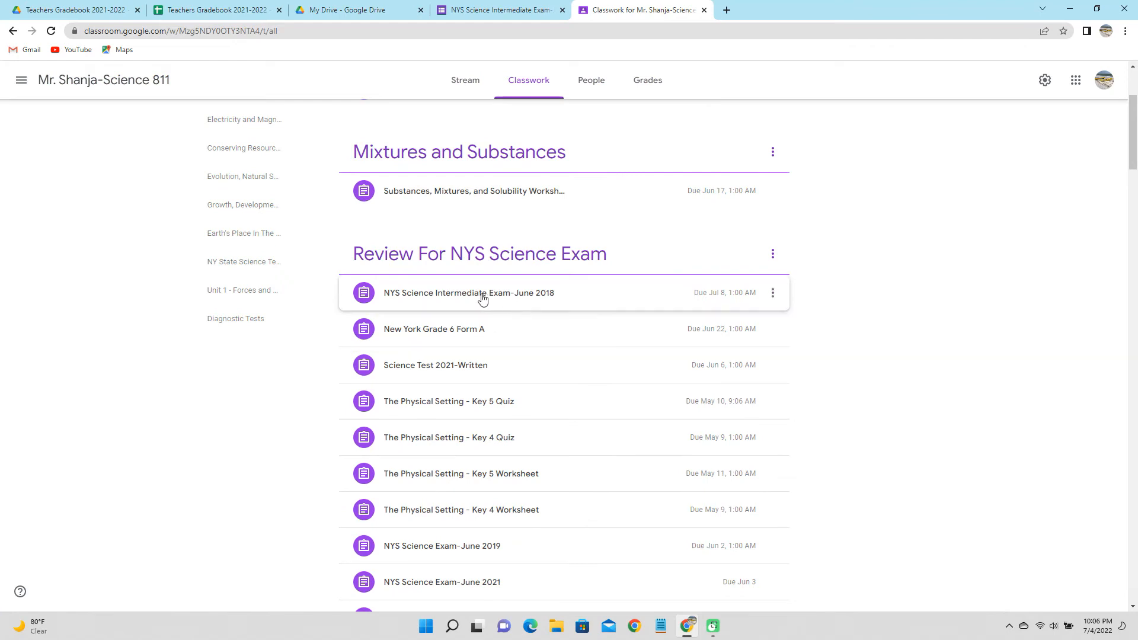
{"action": "left_click", "coordinate": [513, 299]}
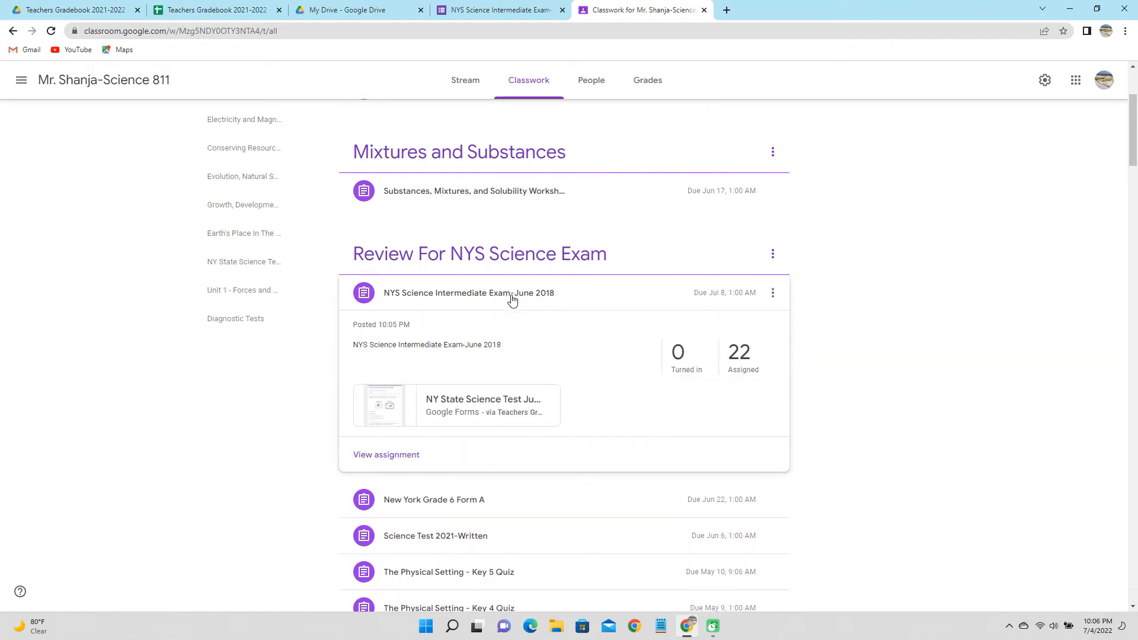
{"action": "left_click", "coordinate": [658, 297]}
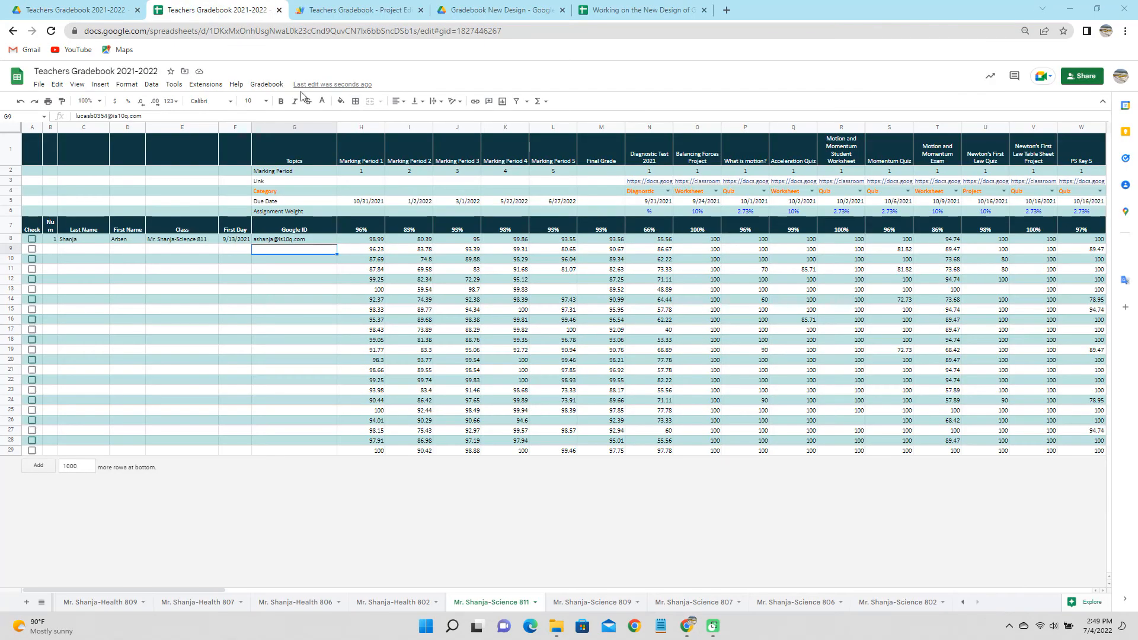
Run Gradebook Tasks > Progress Reports > Update Files from the gradebook add-on.
{"action": "left_click", "coordinate": [268, 84]}
{"action": "mouse_move", "coordinate": [290, 125]}
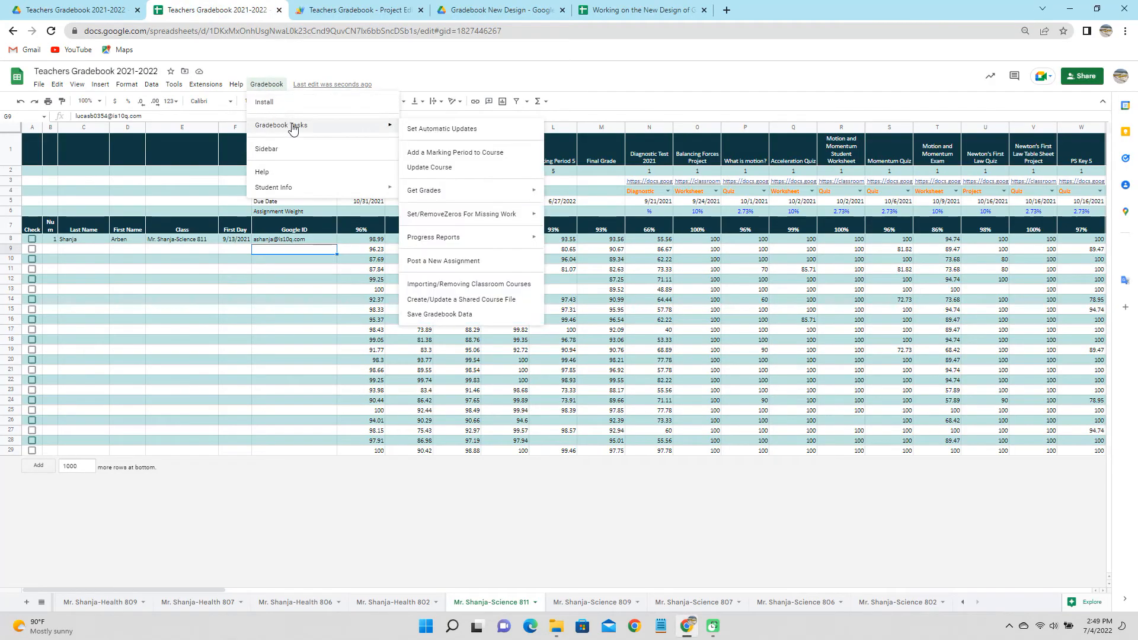
{"action": "mouse_move", "coordinate": [471, 243]}
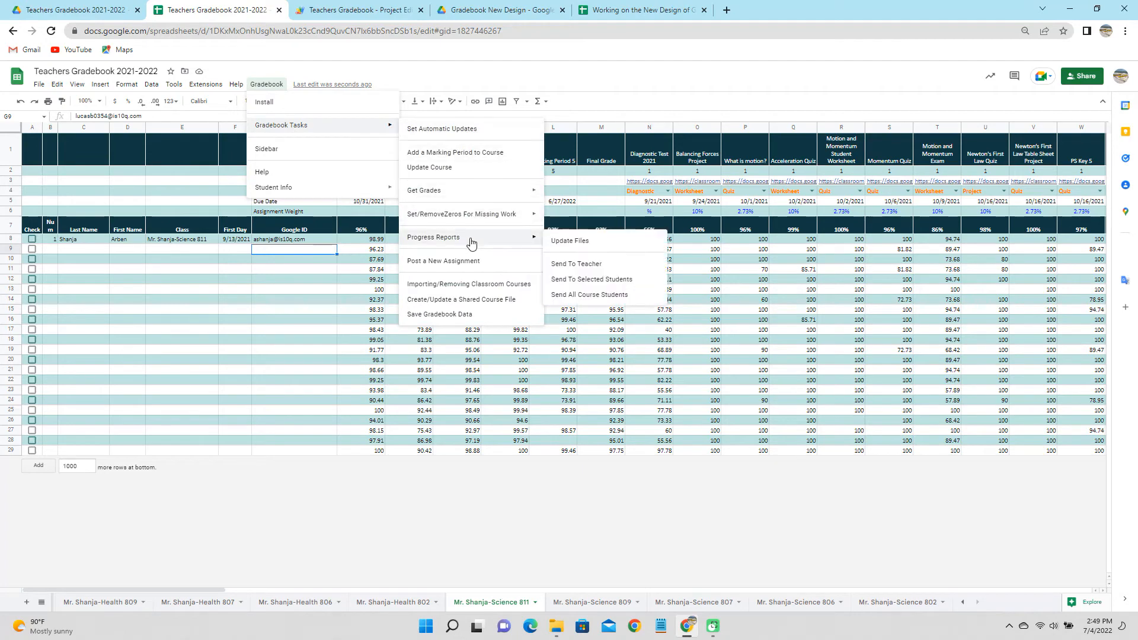
{"action": "left_click", "coordinate": [560, 243]}
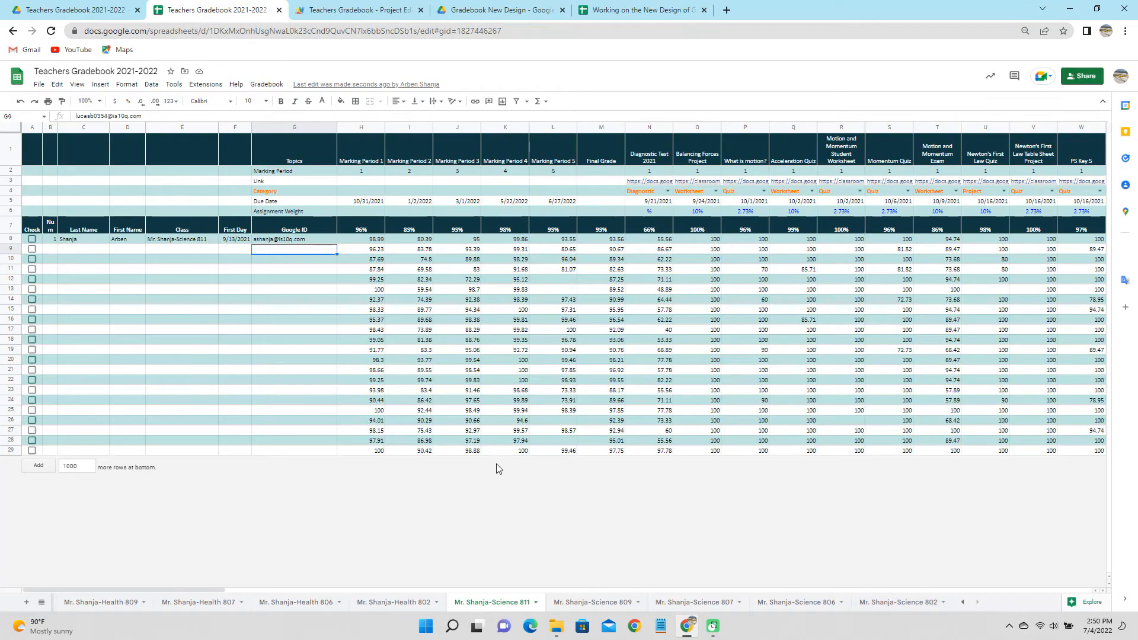
Check the first Science 811 student in A8, update their progress report, and reveal its link in E8.
{"action": "left_click", "coordinate": [32, 239]}
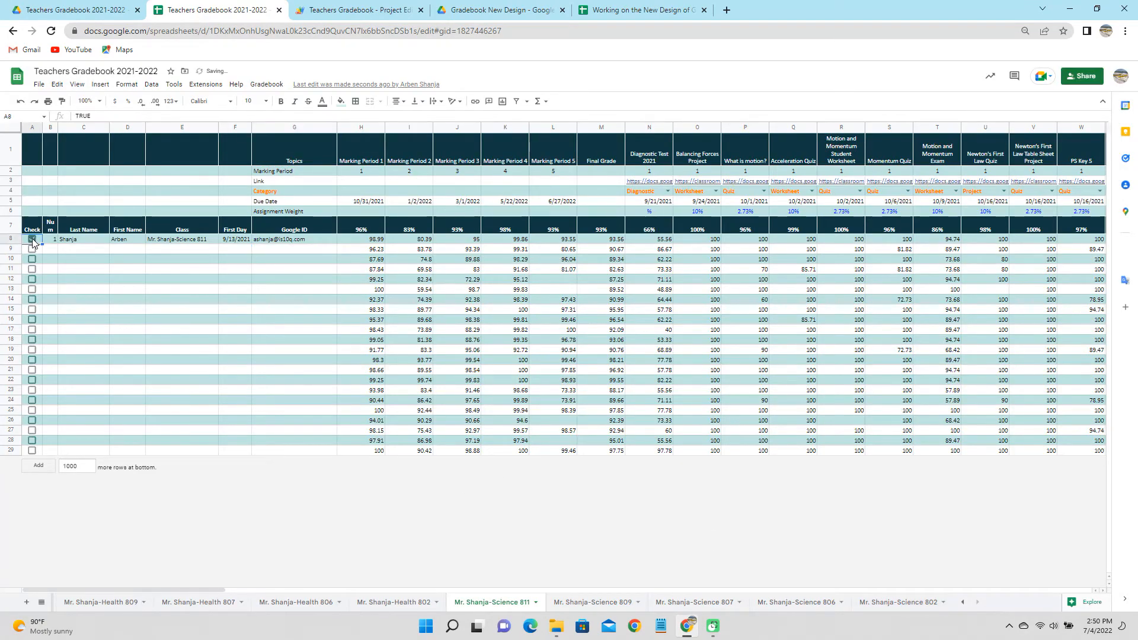
{"action": "left_click", "coordinate": [265, 84]}
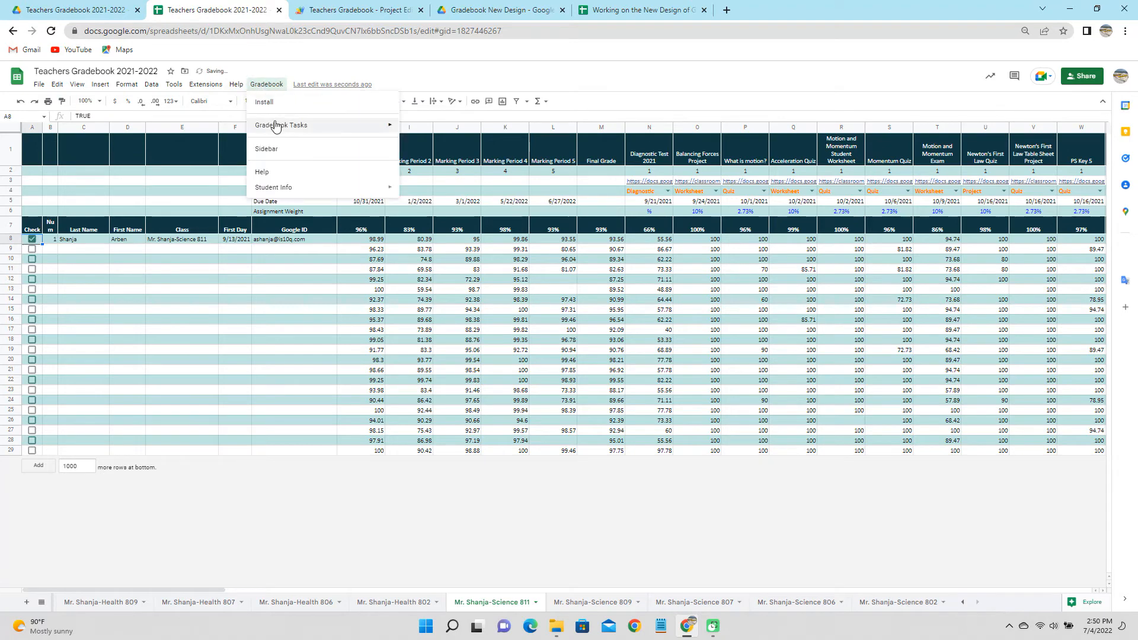
{"action": "mouse_move", "coordinate": [277, 130]}
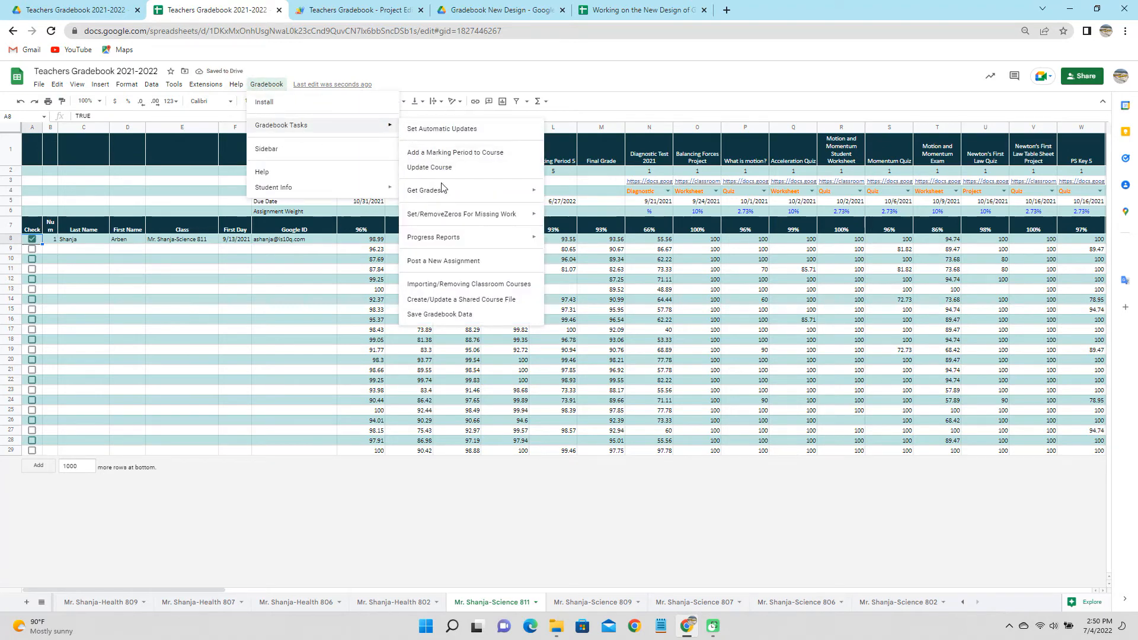
{"action": "mouse_move", "coordinate": [456, 238]}
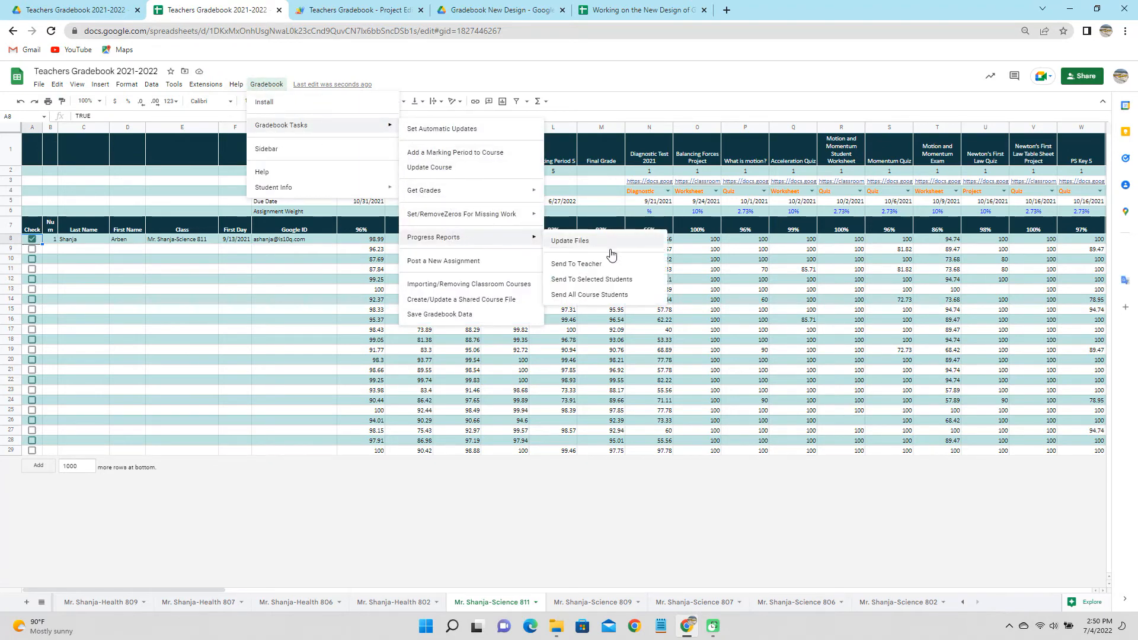
{"action": "left_click", "coordinate": [622, 285]}
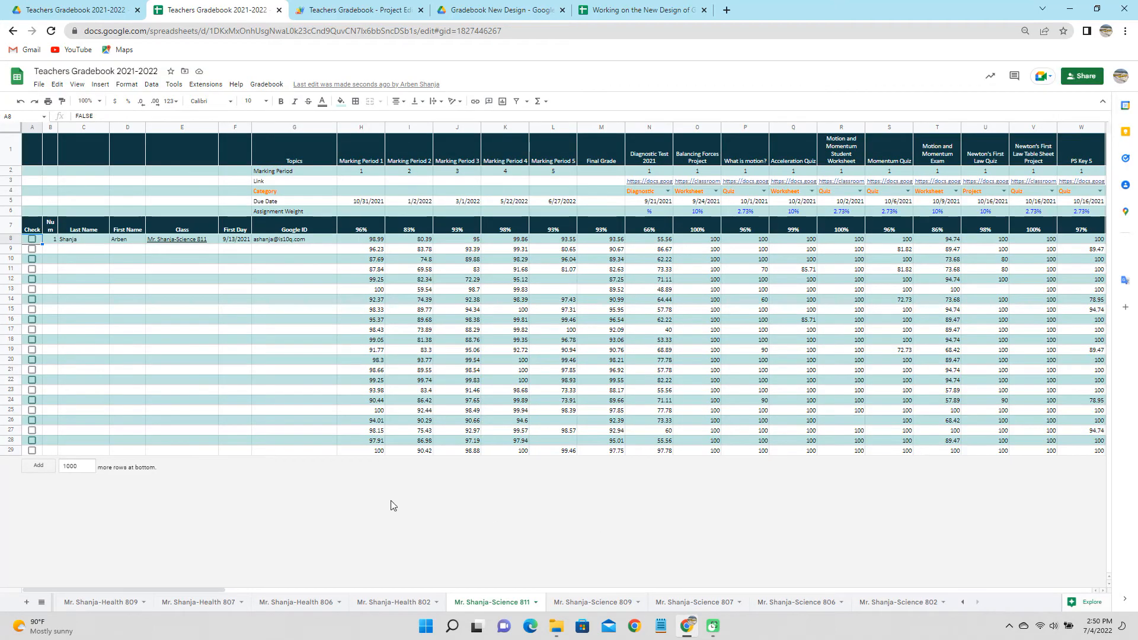
{"action": "left_click", "coordinate": [182, 241]}
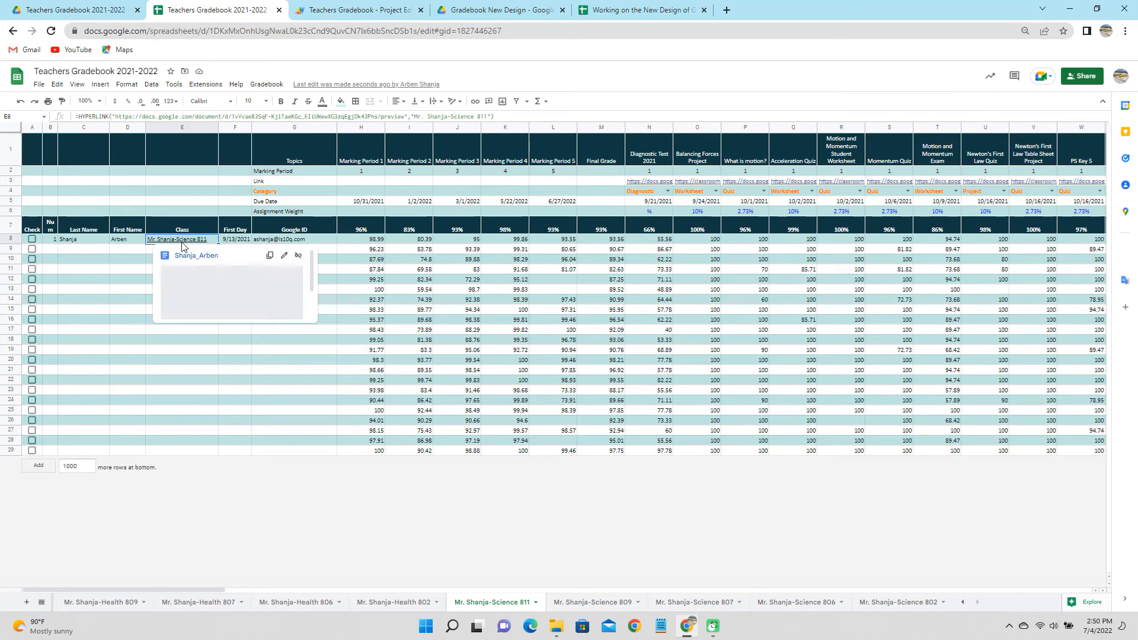
{"action": "left_click", "coordinate": [217, 302]}
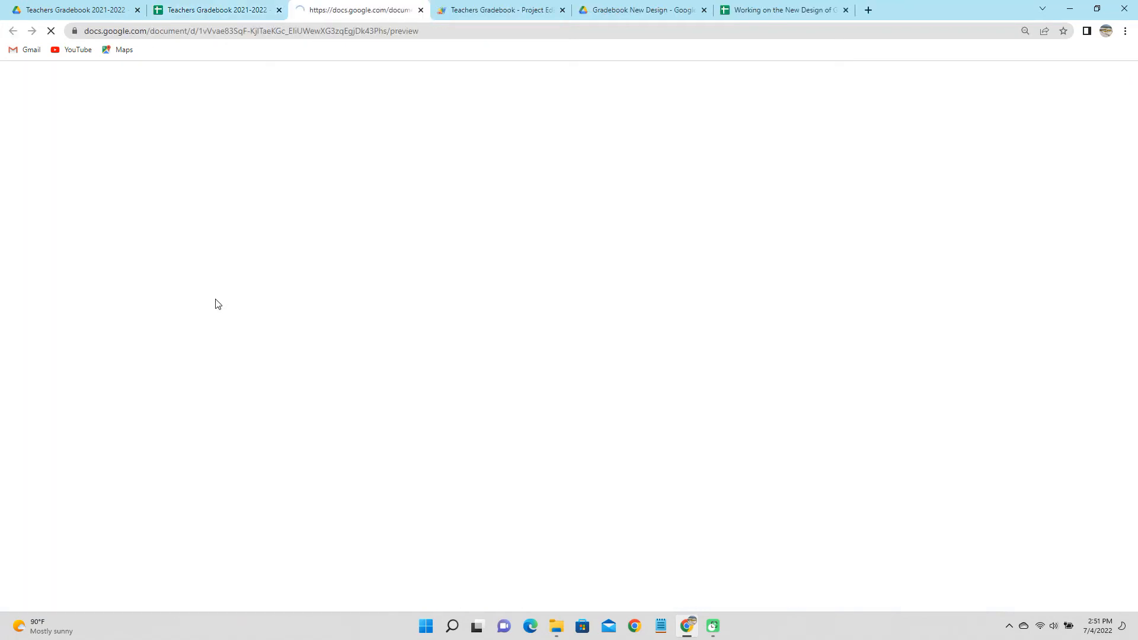
{"action": "scroll", "coordinate": [535, 355], "scroll_direction": "down", "scroll_amount": 7}
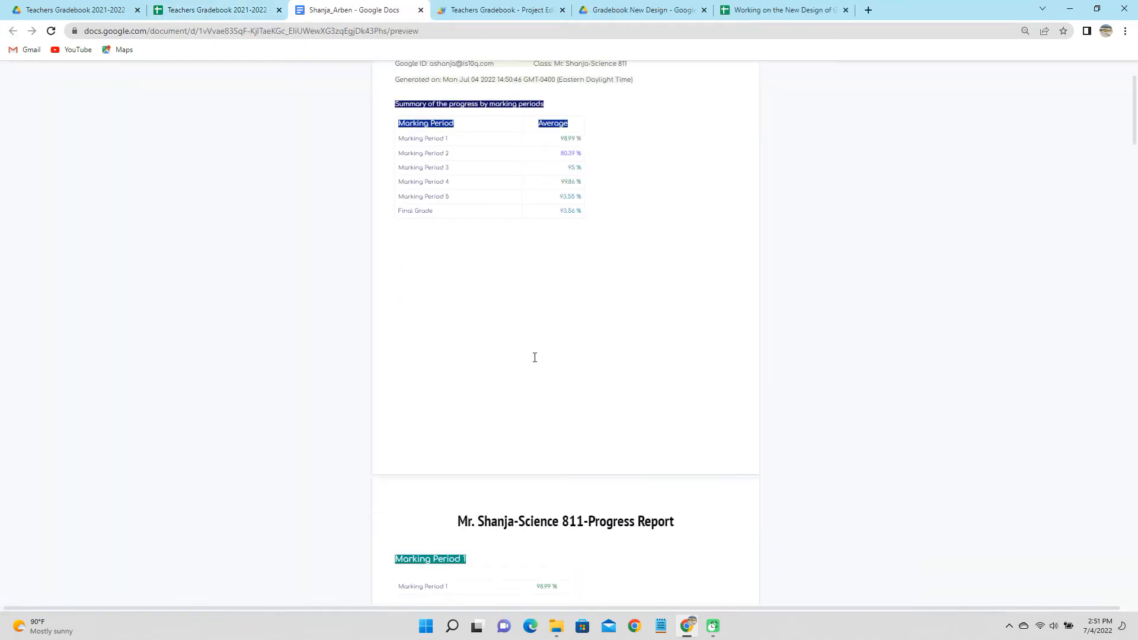
{"action": "scroll", "coordinate": [534, 356], "scroll_direction": "down", "scroll_amount": 7}
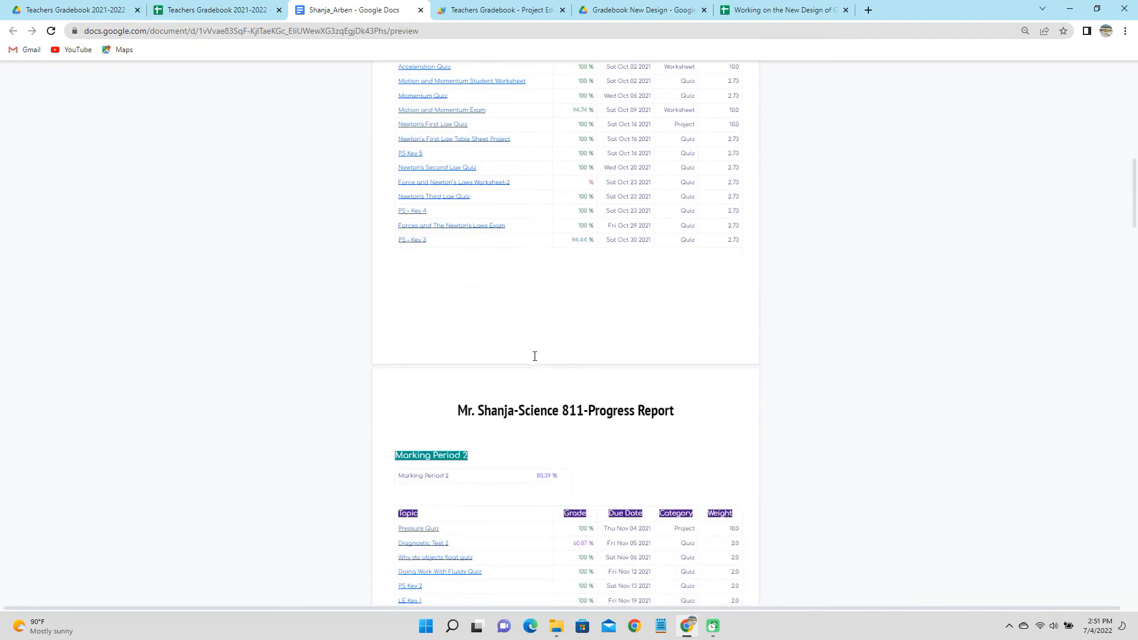
{"action": "scroll", "coordinate": [535, 356], "scroll_direction": "down", "scroll_amount": 2}
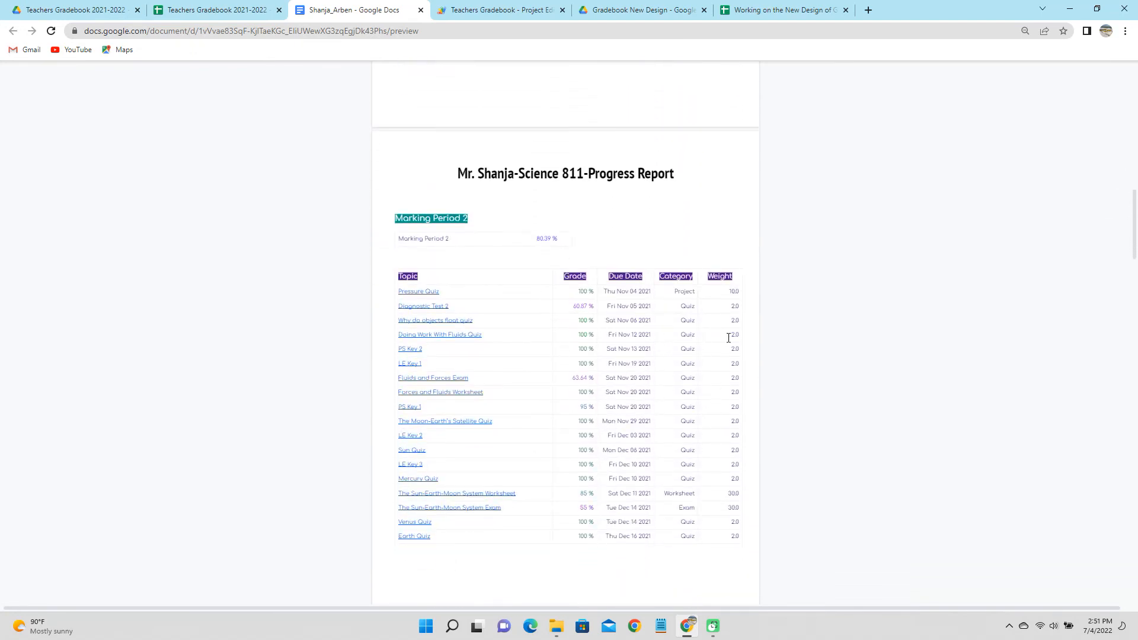
{"action": "scroll", "coordinate": [725, 289], "scroll_direction": "down", "scroll_amount": 3}
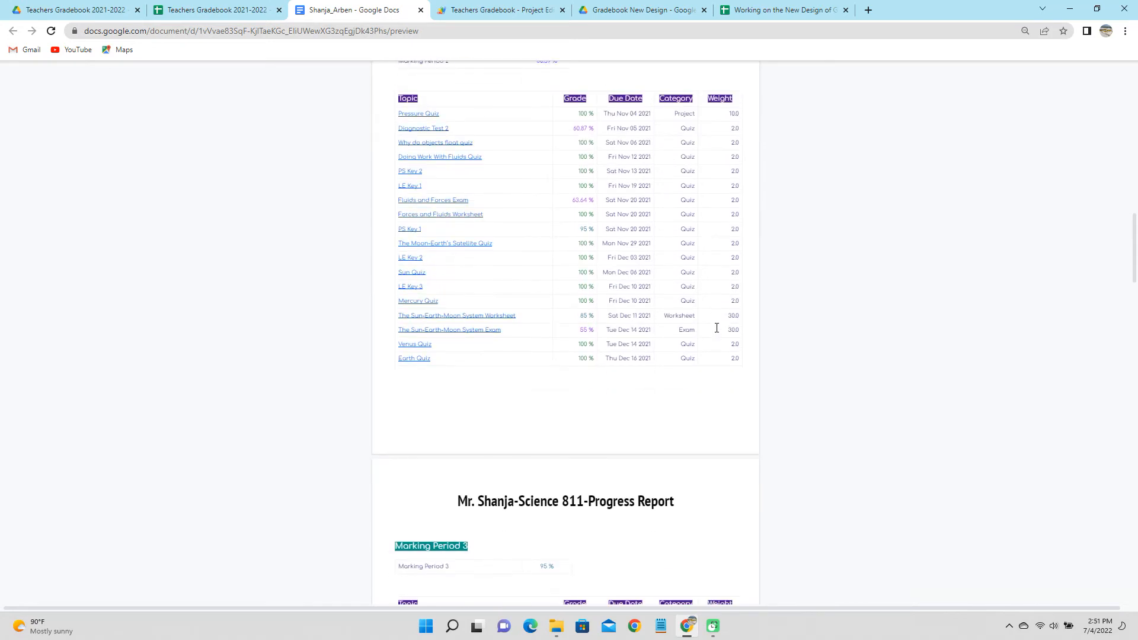
{"action": "scroll", "coordinate": [716, 328], "scroll_direction": "down", "scroll_amount": 3}
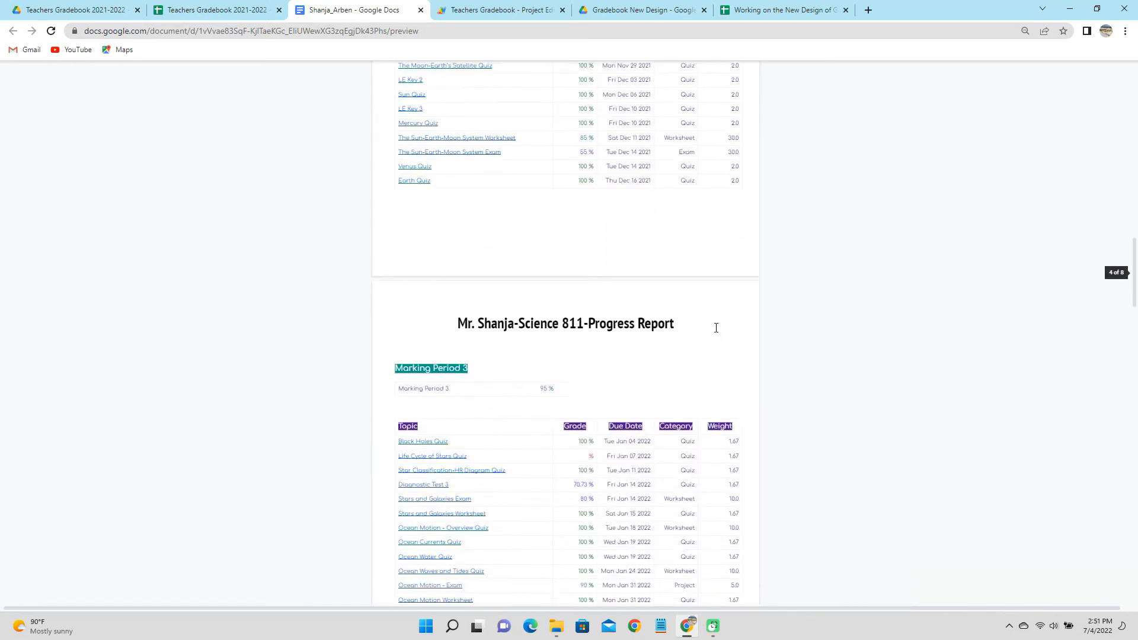
{"action": "scroll", "coordinate": [712, 319], "scroll_direction": "down", "scroll_amount": 4}
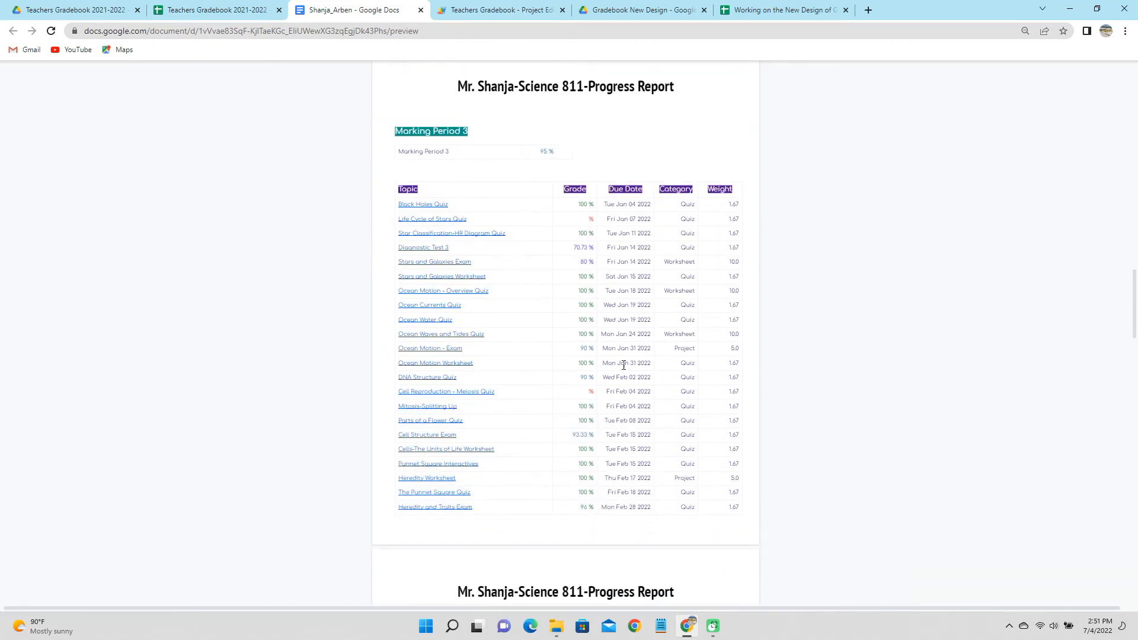
{"action": "scroll", "coordinate": [623, 403], "scroll_direction": "down", "scroll_amount": 1}
{"action": "scroll", "coordinate": [622, 399], "scroll_direction": "down", "scroll_amount": 6}
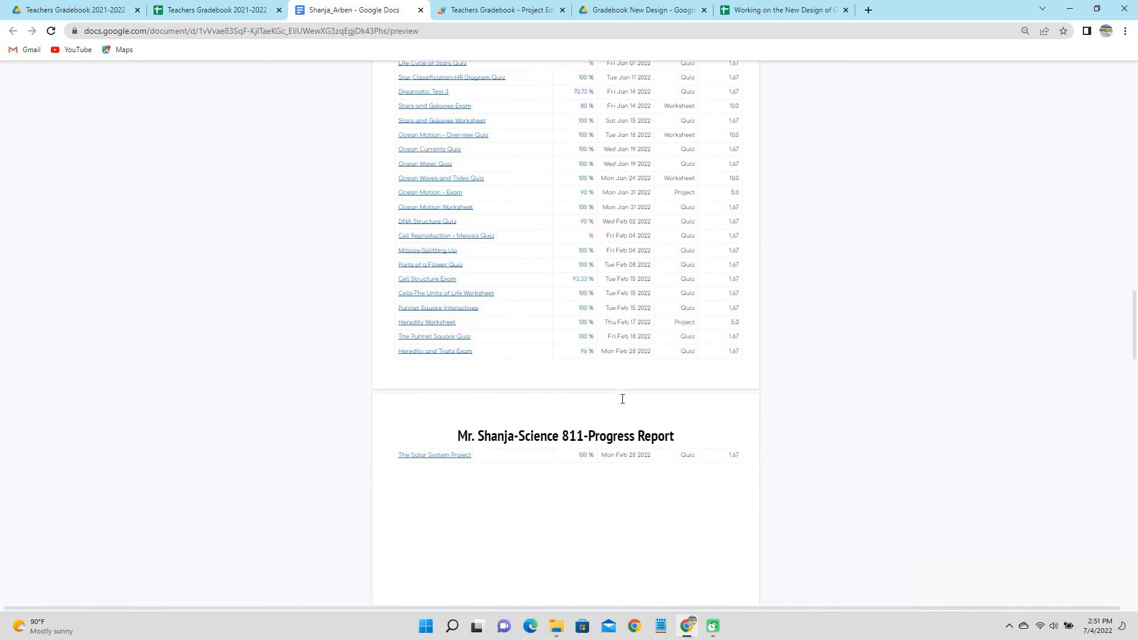
{"action": "scroll", "coordinate": [621, 398], "scroll_direction": "down", "scroll_amount": 5}
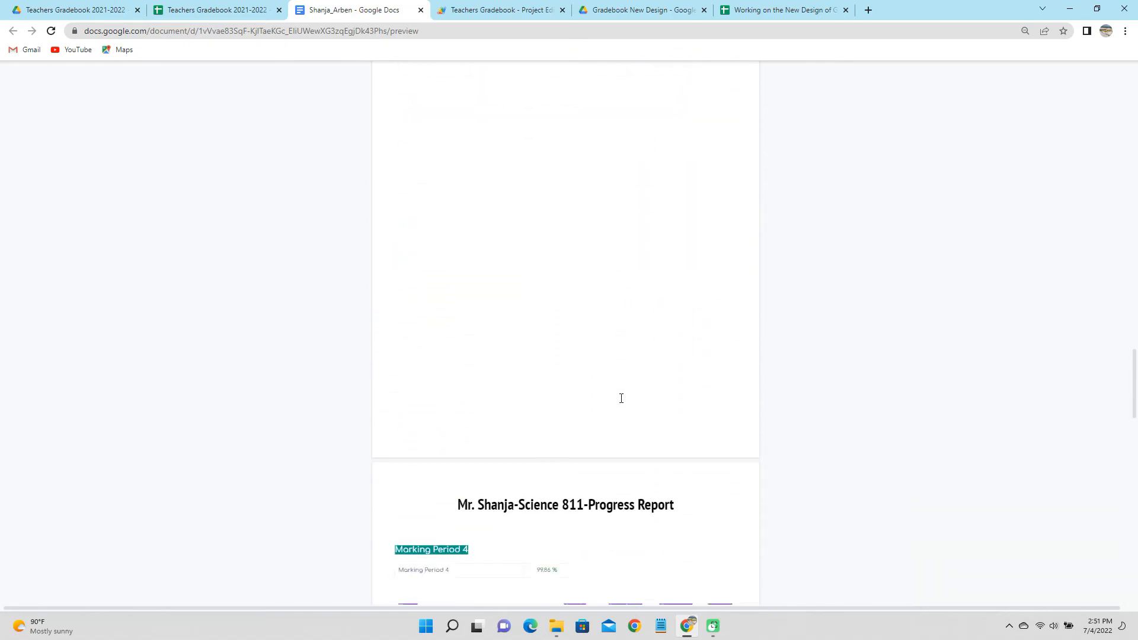
{"action": "scroll", "coordinate": [622, 398], "scroll_direction": "down", "scroll_amount": 7}
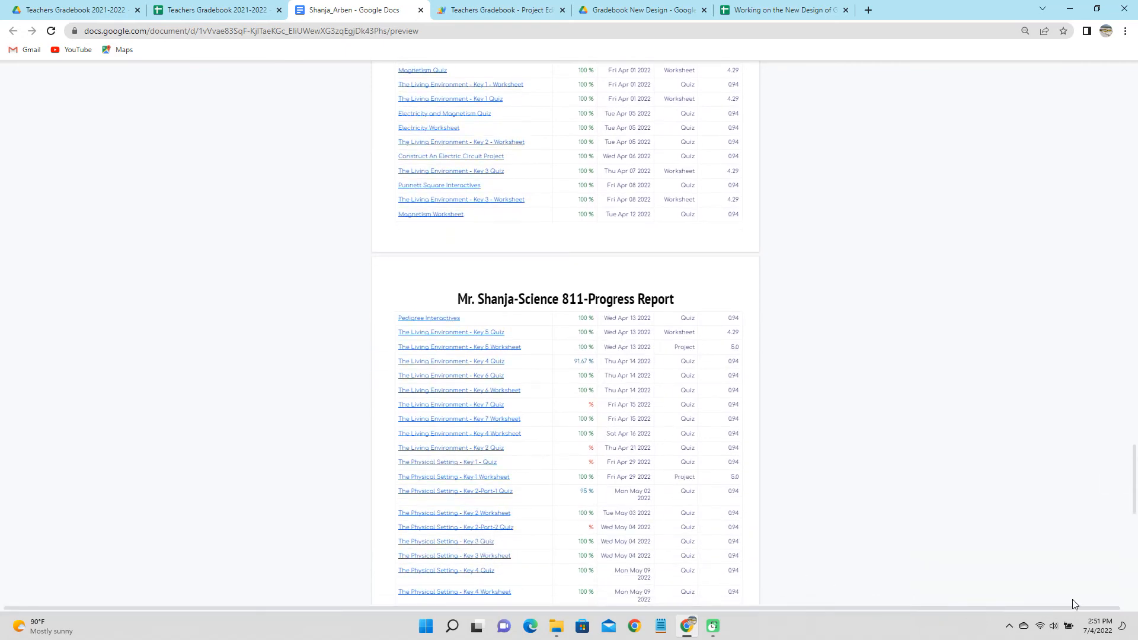
{"action": "left_click", "coordinate": [213, 10]}
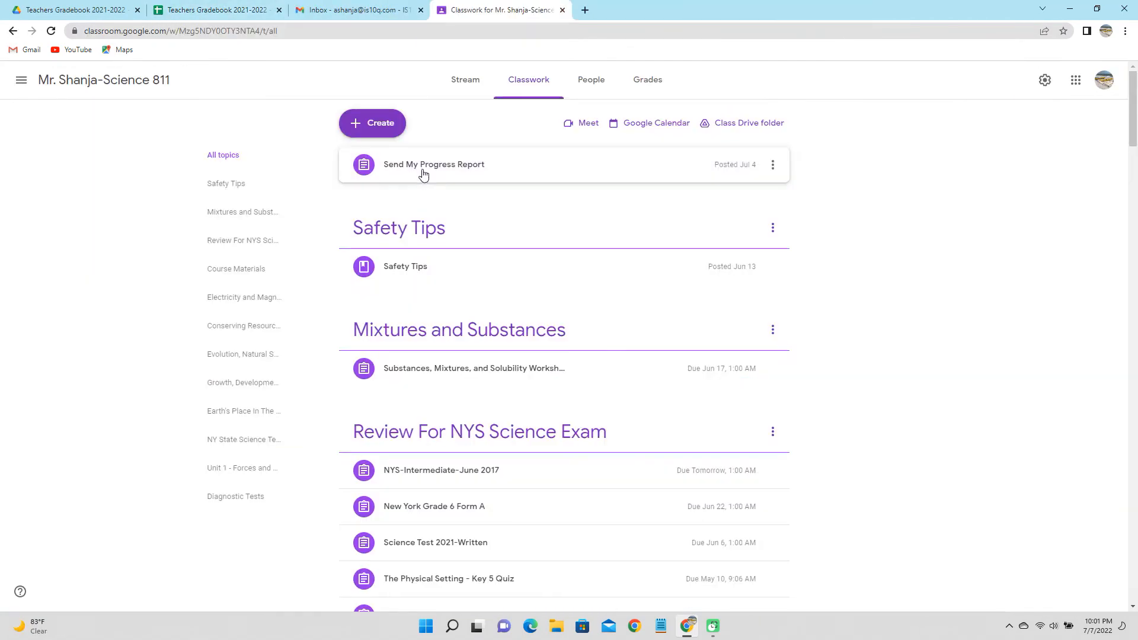
Expand the Send My Progress Report assignment in Classroom and submit its attached form.
{"action": "left_click", "coordinate": [423, 172]}
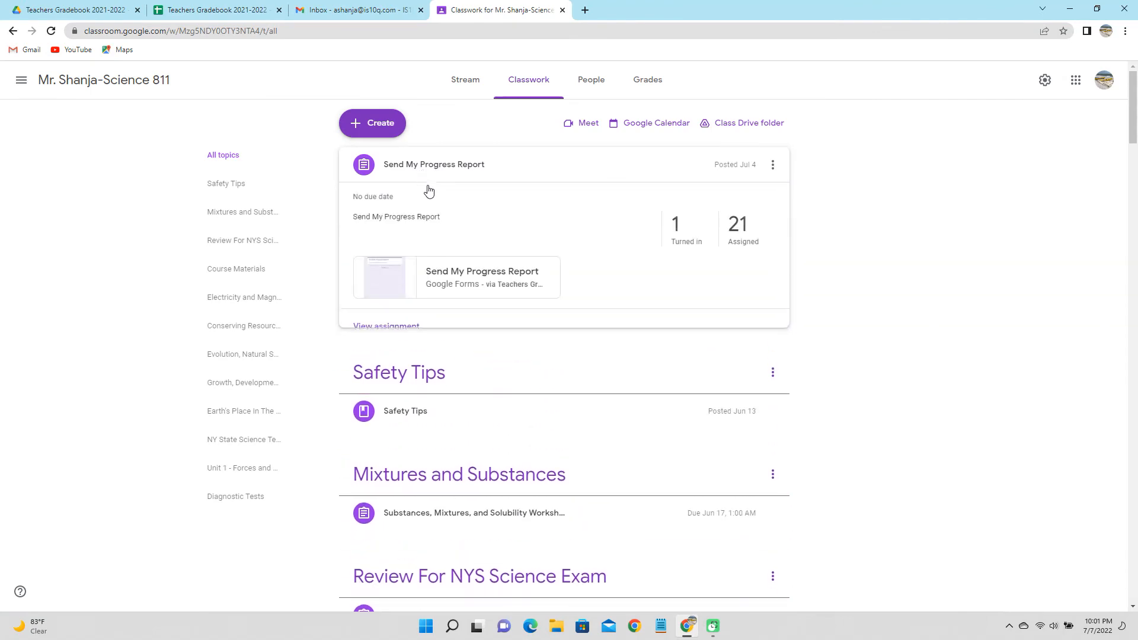
{"action": "left_click", "coordinate": [461, 272]}
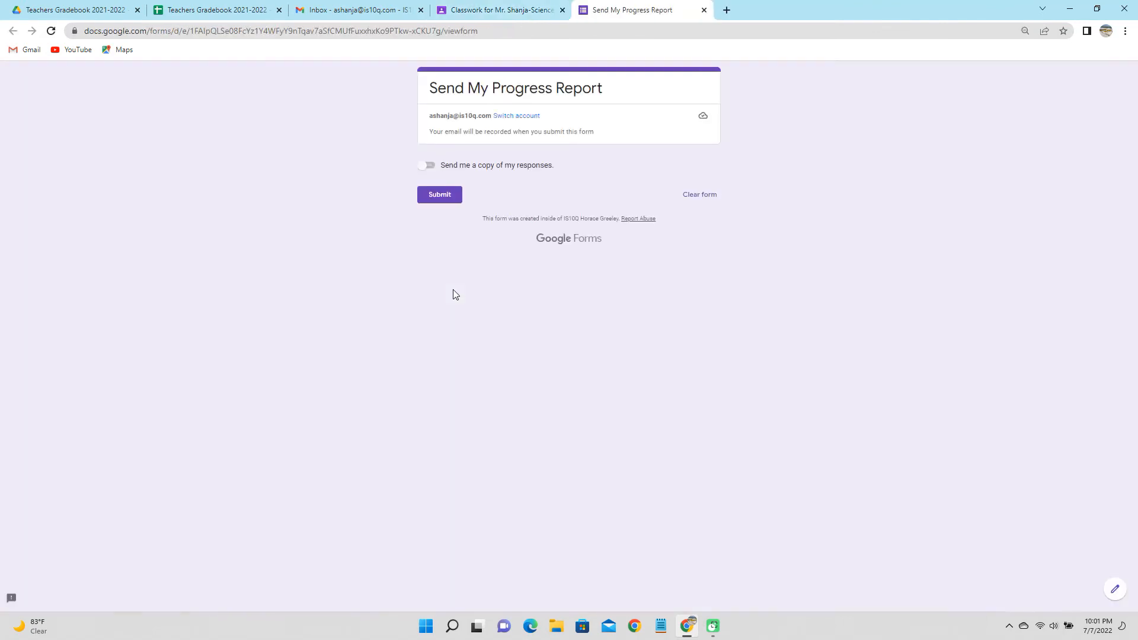
{"action": "left_click", "coordinate": [441, 196]}
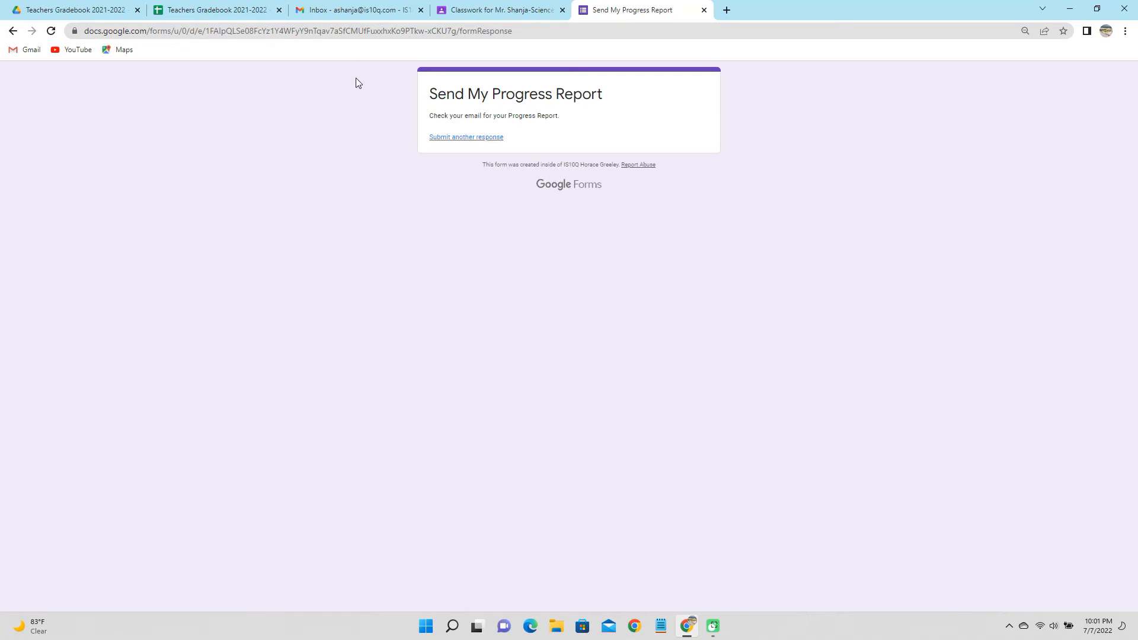
{"action": "left_click", "coordinate": [375, 11]}
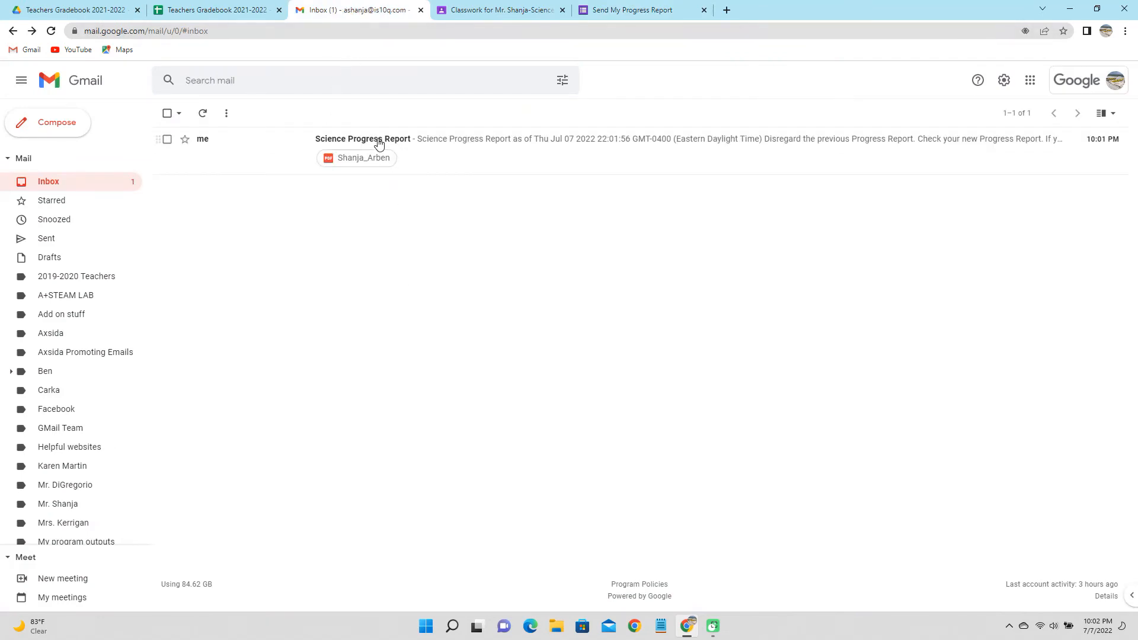
Open the Science Progress Report email's PDF attachment and scroll through the report.
{"action": "left_click", "coordinate": [378, 144]}
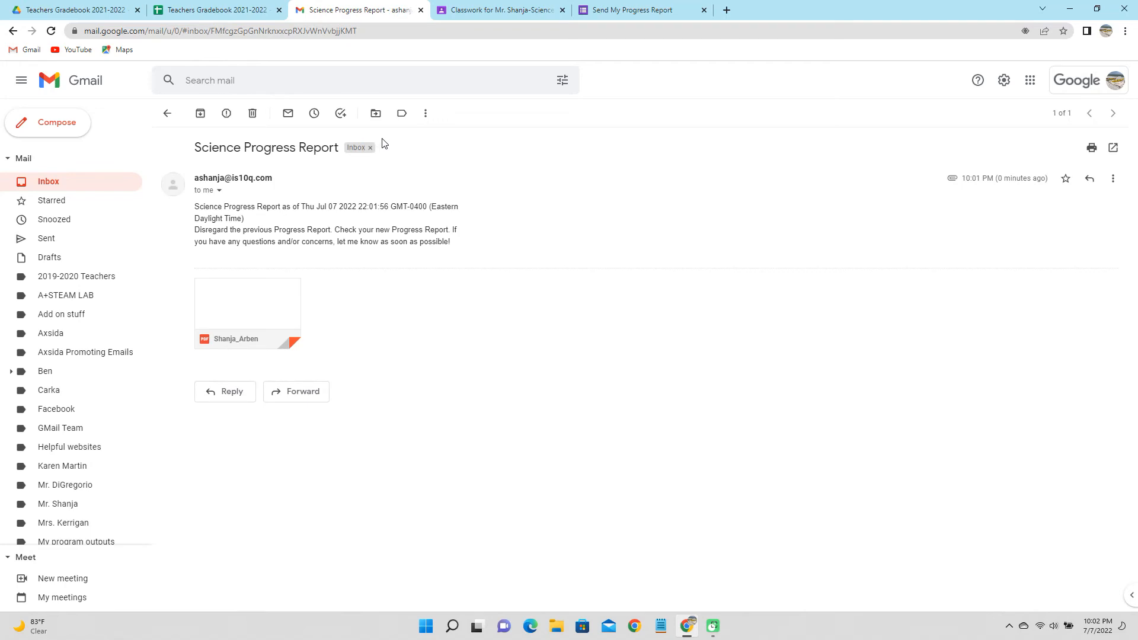
{"action": "left_click", "coordinate": [268, 290]}
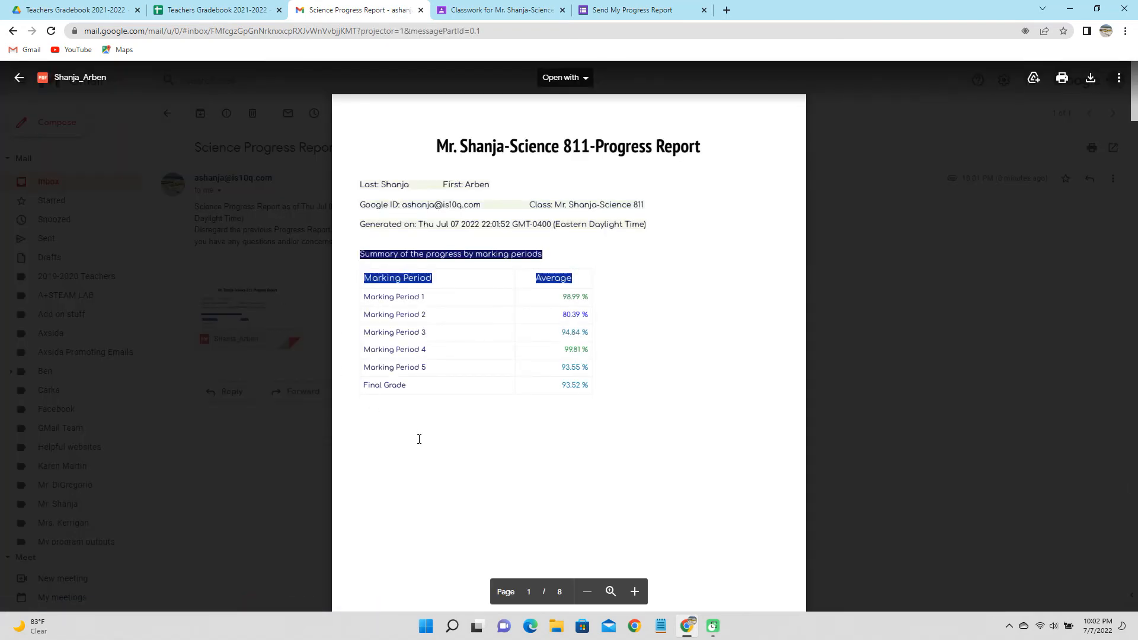
{"action": "scroll", "coordinate": [419, 438], "scroll_direction": "down", "scroll_amount": 5}
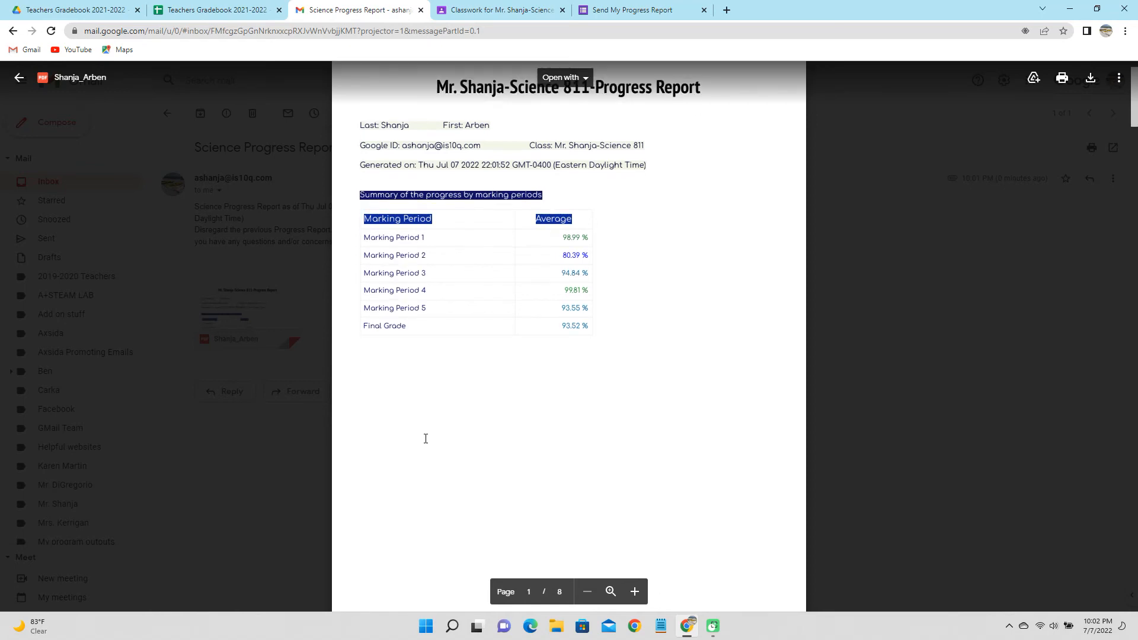
{"action": "scroll", "coordinate": [427, 436], "scroll_direction": "down", "scroll_amount": 6}
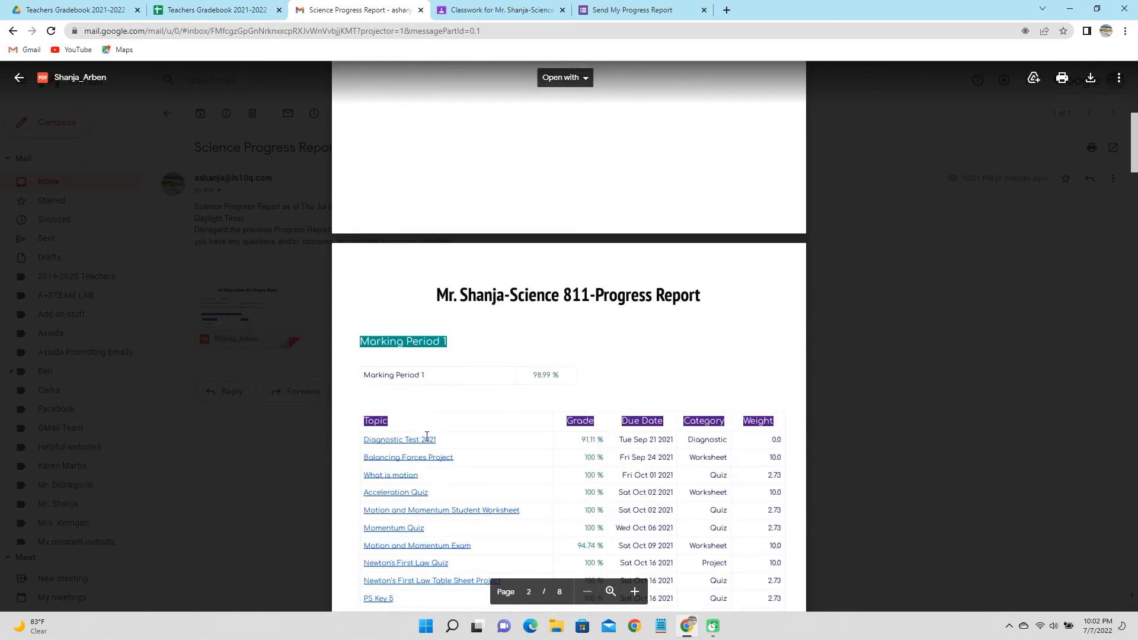
{"action": "scroll", "coordinate": [427, 436], "scroll_direction": "down", "scroll_amount": 6}
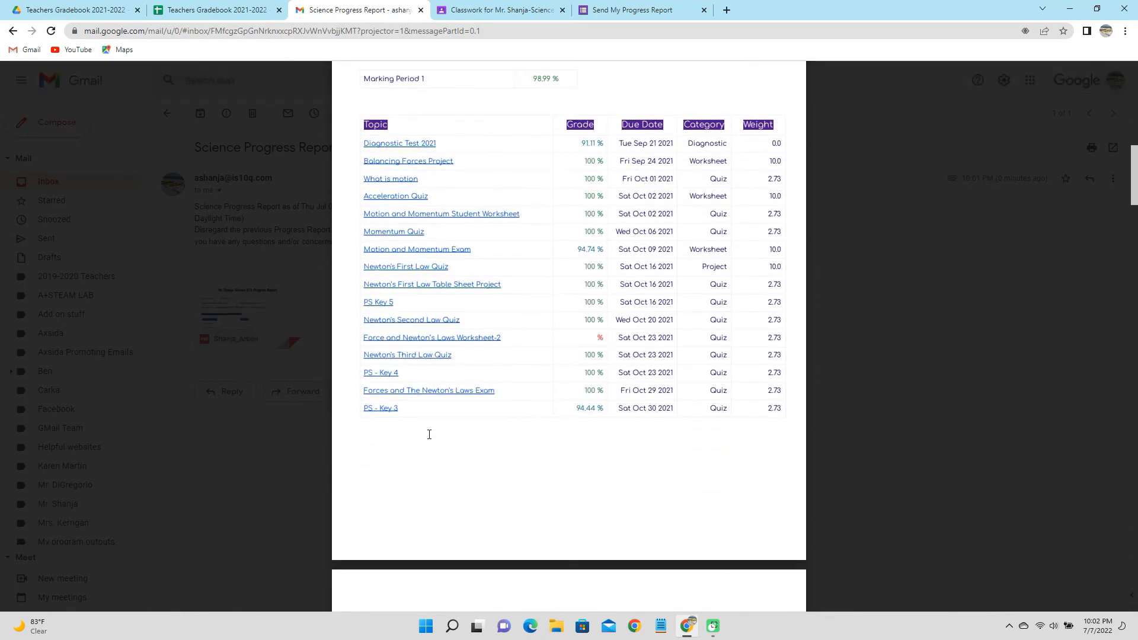
{"action": "scroll", "coordinate": [429, 434], "scroll_direction": "down", "scroll_amount": 6}
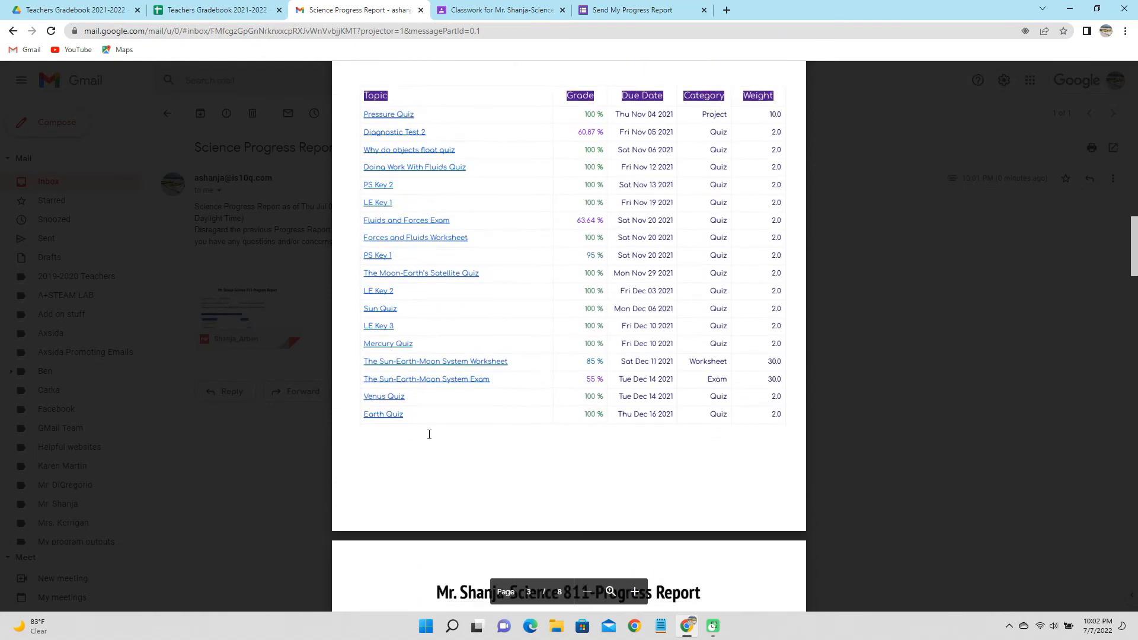
{"action": "scroll", "coordinate": [429, 434], "scroll_direction": "down", "scroll_amount": 8}
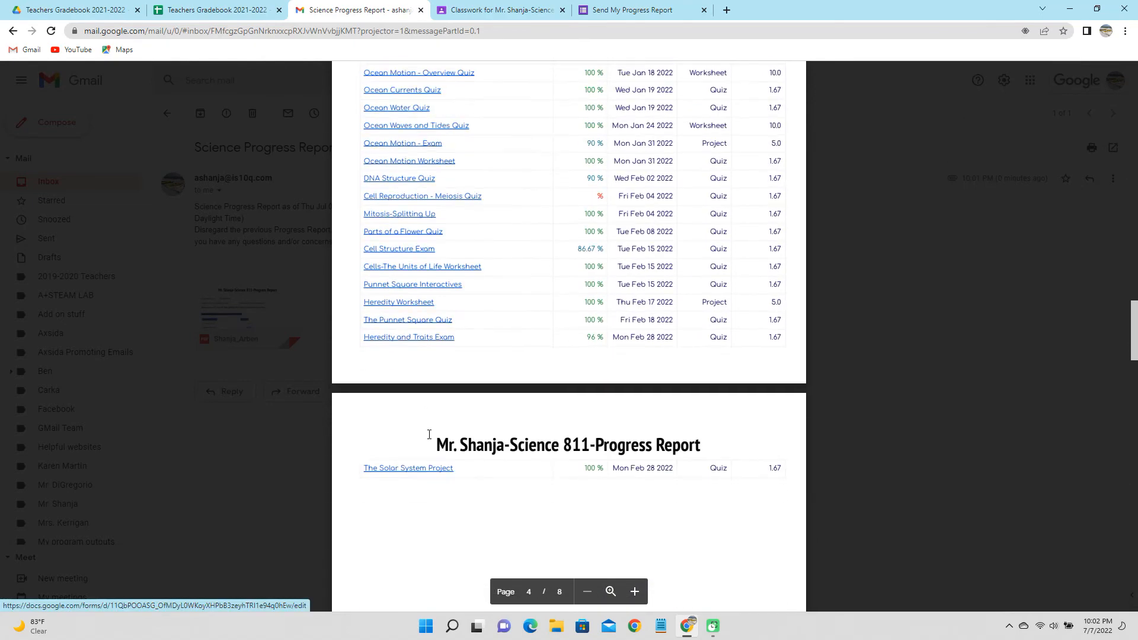
{"action": "scroll", "coordinate": [429, 434], "scroll_direction": "down", "scroll_amount": 6}
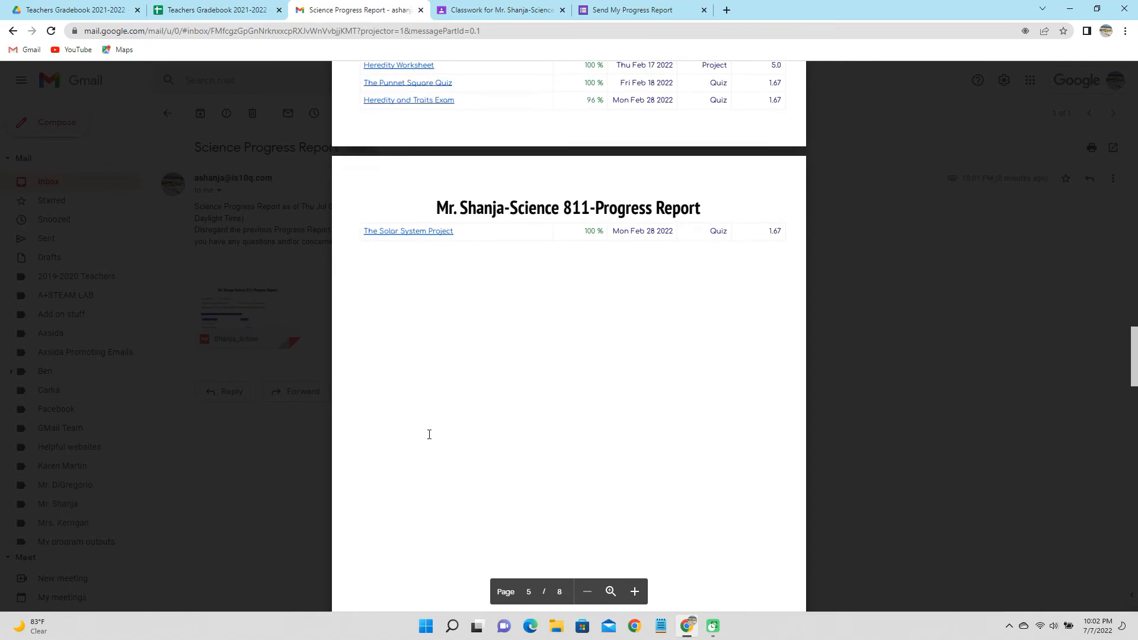
{"action": "scroll", "coordinate": [429, 433], "scroll_direction": "up", "scroll_amount": 7}
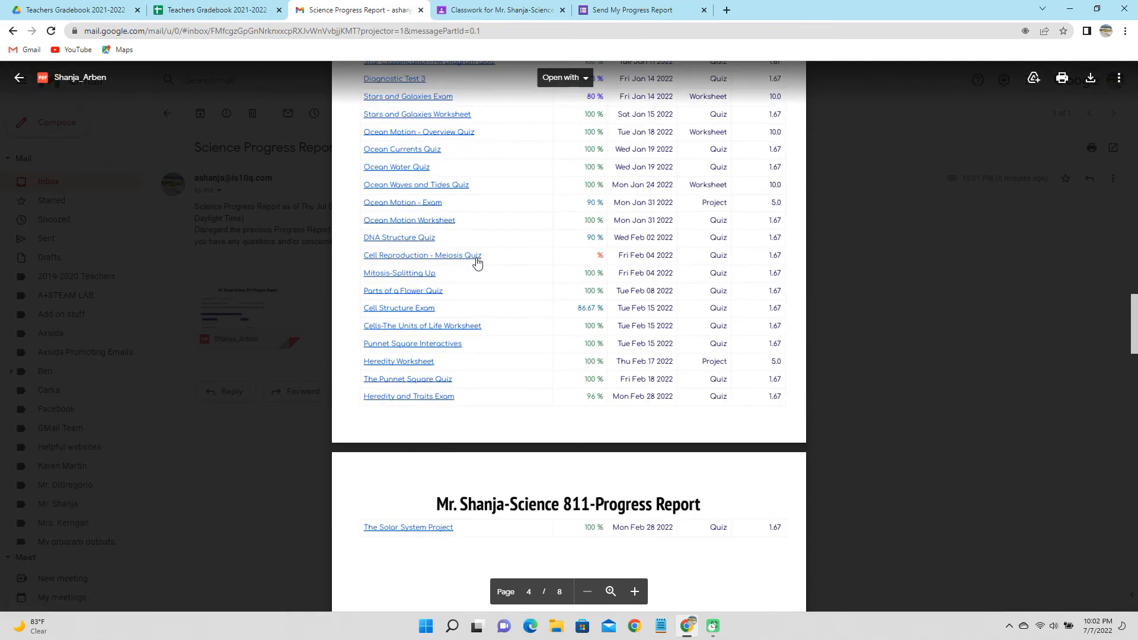
Follow the report's Cell Reproduction - Meiosis Quiz link, then return to the PDF.
{"action": "left_click", "coordinate": [417, 256]}
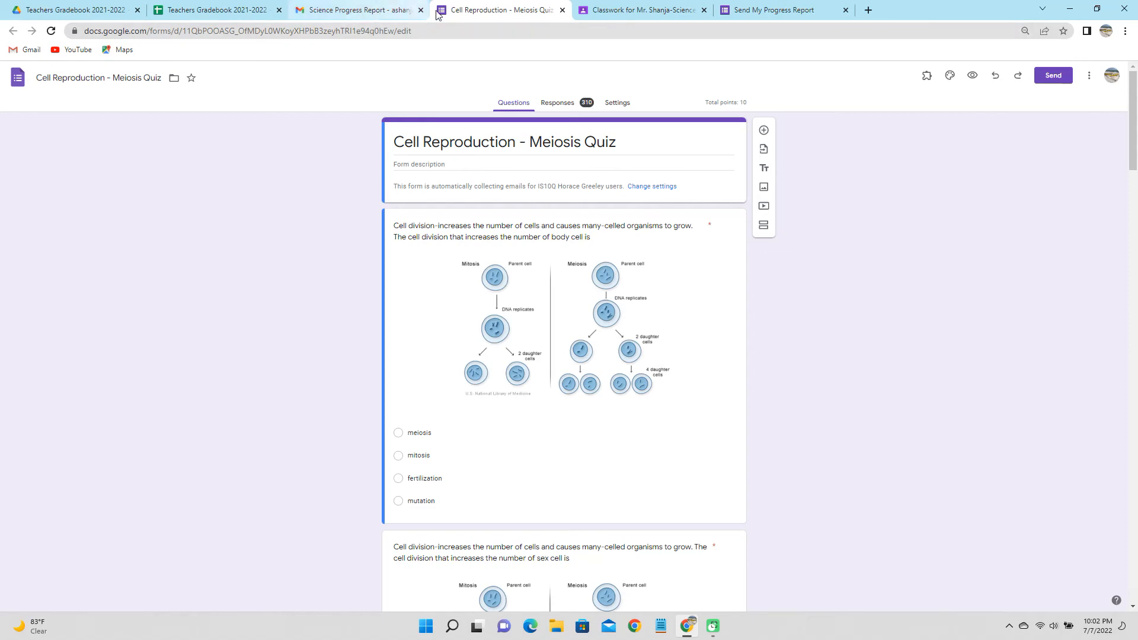
{"action": "left_click", "coordinate": [370, 10]}
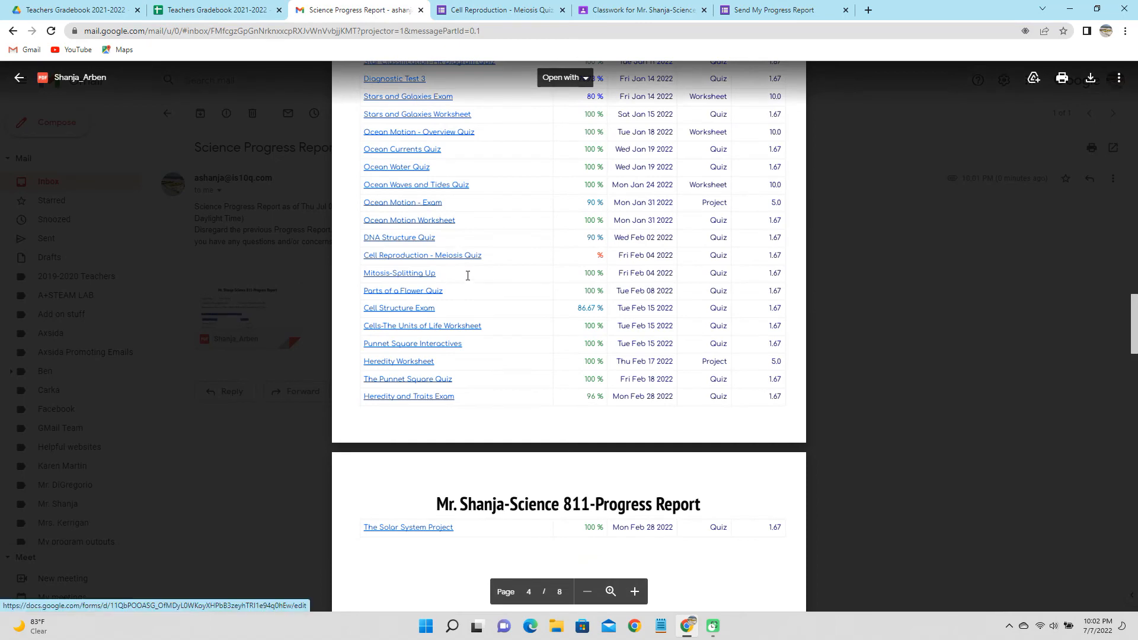
{"action": "scroll", "coordinate": [468, 276], "scroll_direction": "down", "scroll_amount": 2}
{"action": "scroll", "coordinate": [468, 276], "scroll_direction": "up", "scroll_amount": 2}
{"action": "scroll", "coordinate": [468, 275], "scroll_direction": "down", "scroll_amount": 3}
{"action": "scroll", "coordinate": [468, 275], "scroll_direction": "down", "scroll_amount": 4}
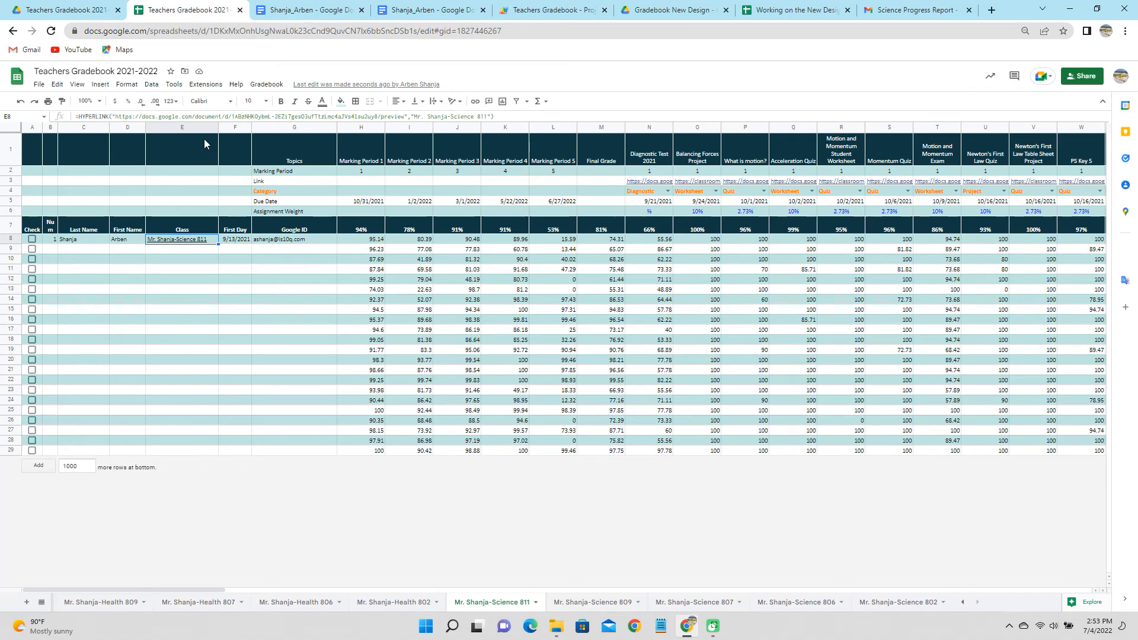
Run Progress Reports > Send To Teacher, then open the E8 report Doc.
{"action": "left_click", "coordinate": [265, 86]}
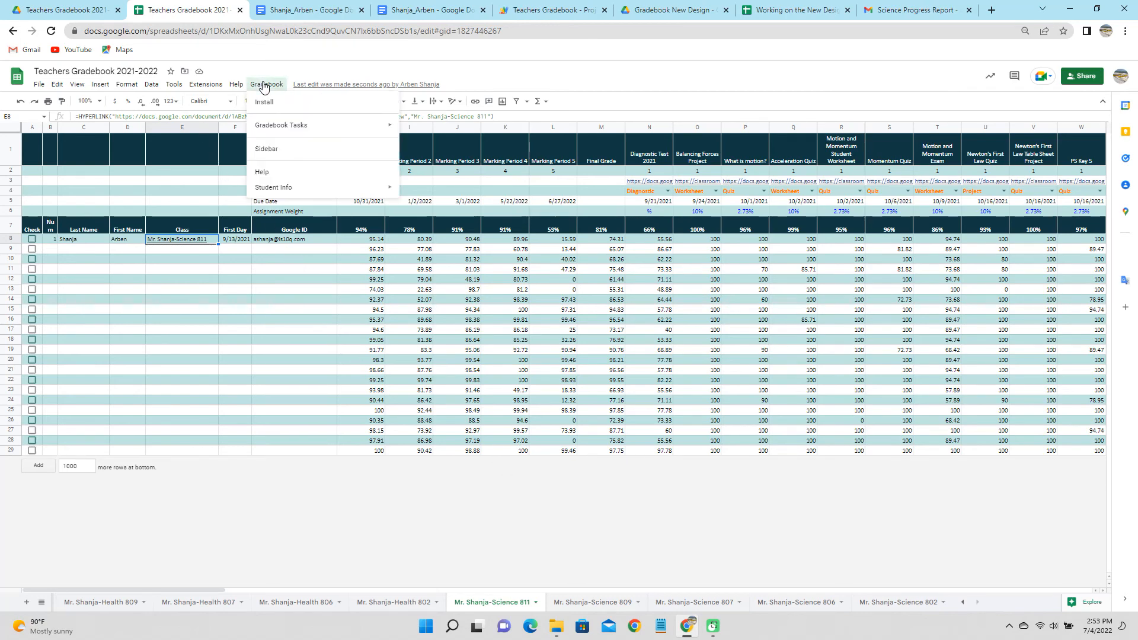
{"action": "mouse_move", "coordinate": [274, 130]}
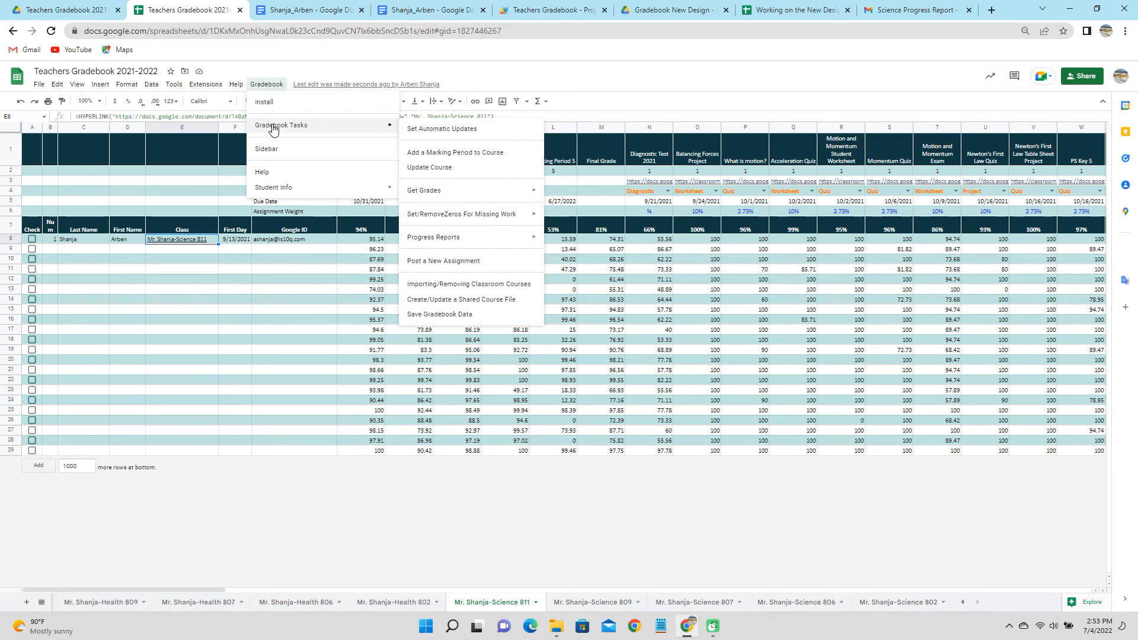
{"action": "mouse_move", "coordinate": [455, 243]}
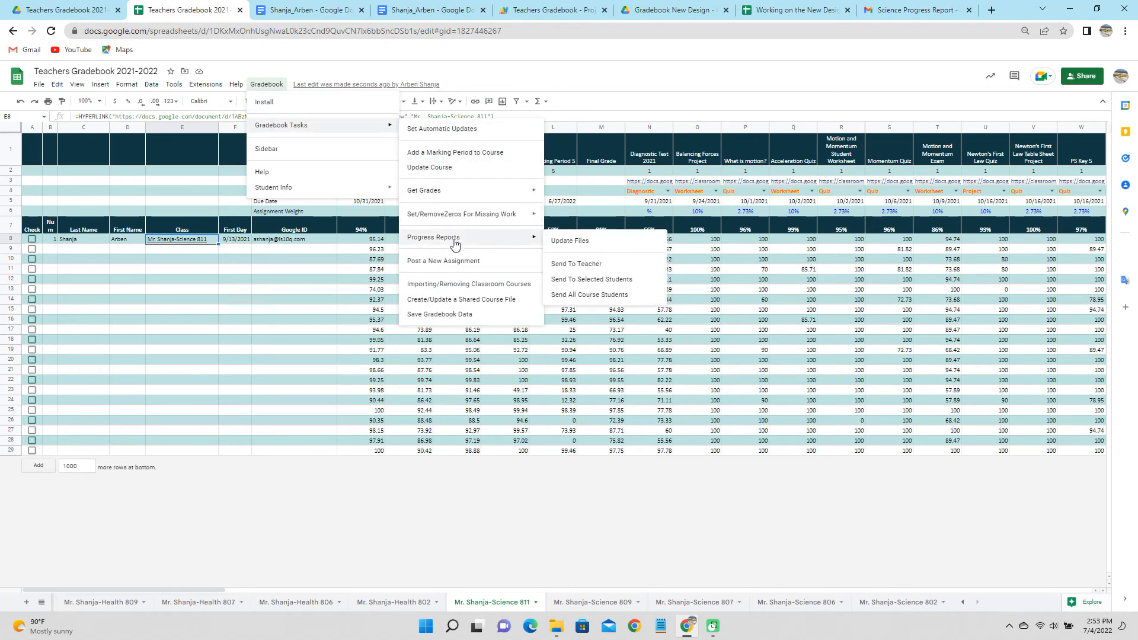
{"action": "left_click", "coordinate": [584, 267]}
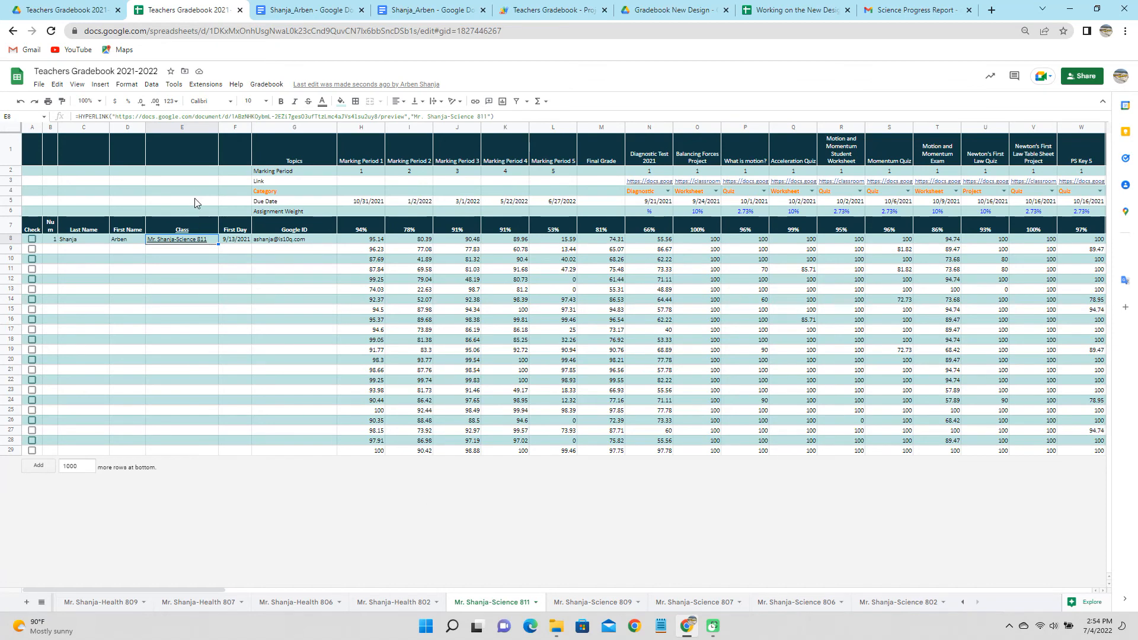
{"action": "left_click", "coordinate": [183, 231]}
{"action": "left_click", "coordinate": [218, 282]}
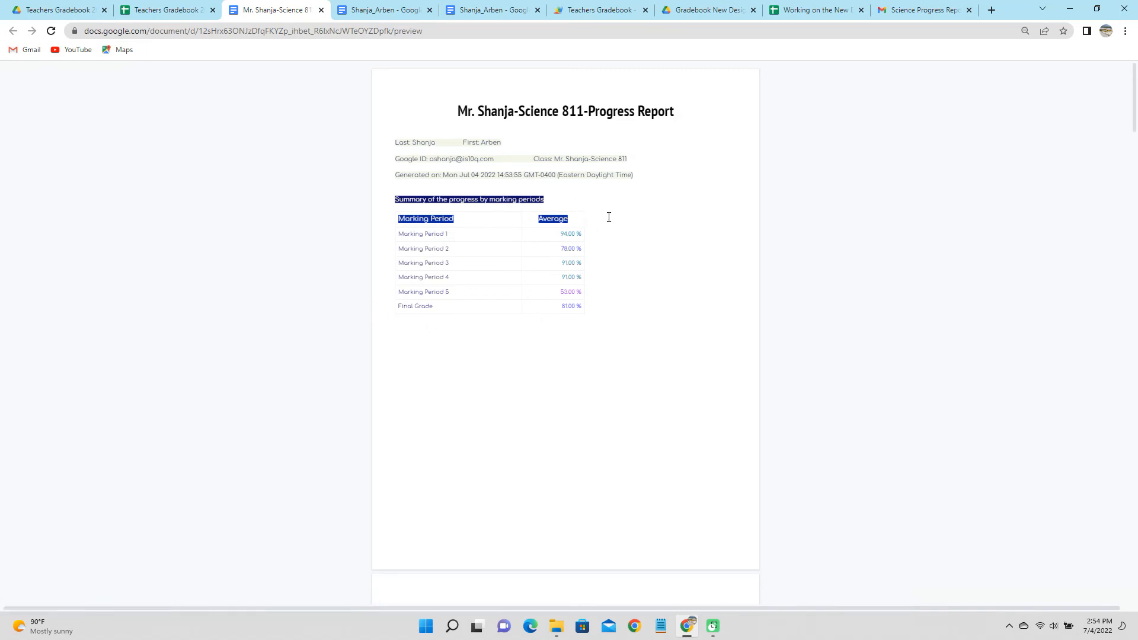
{"action": "scroll", "coordinate": [609, 217], "scroll_direction": "down", "scroll_amount": 9}
{"action": "scroll", "coordinate": [609, 276], "scroll_direction": "down", "scroll_amount": 12}
{"action": "scroll", "coordinate": [609, 278], "scroll_direction": "down", "scroll_amount": 12}
{"action": "scroll", "coordinate": [609, 281], "scroll_direction": "down", "scroll_amount": 12}
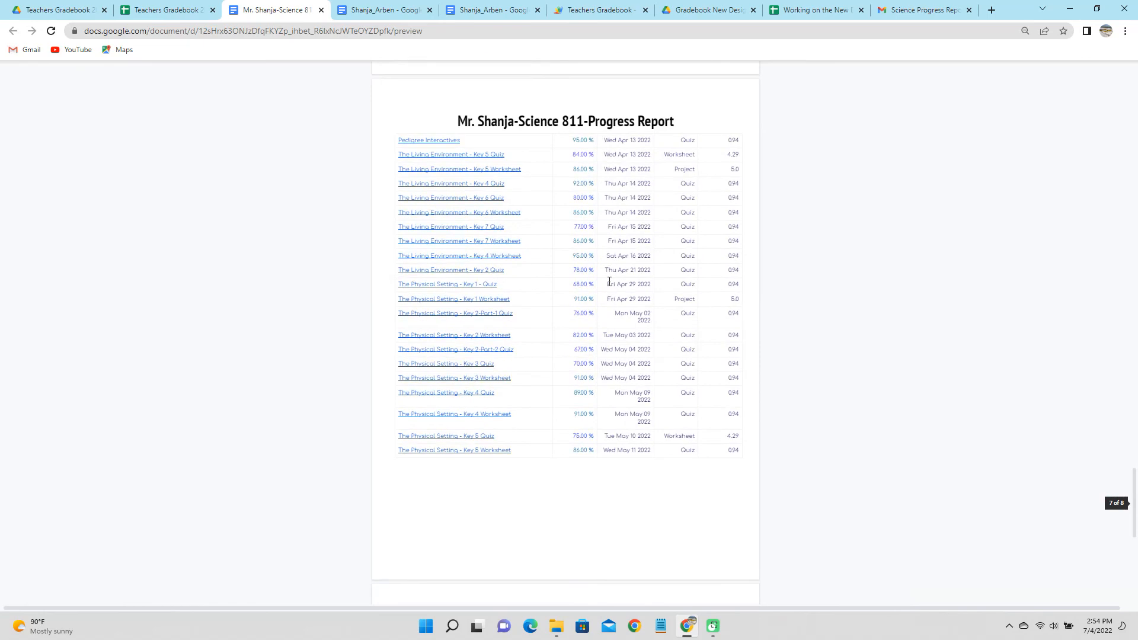
{"action": "scroll", "coordinate": [609, 281], "scroll_direction": "down", "scroll_amount": 8}
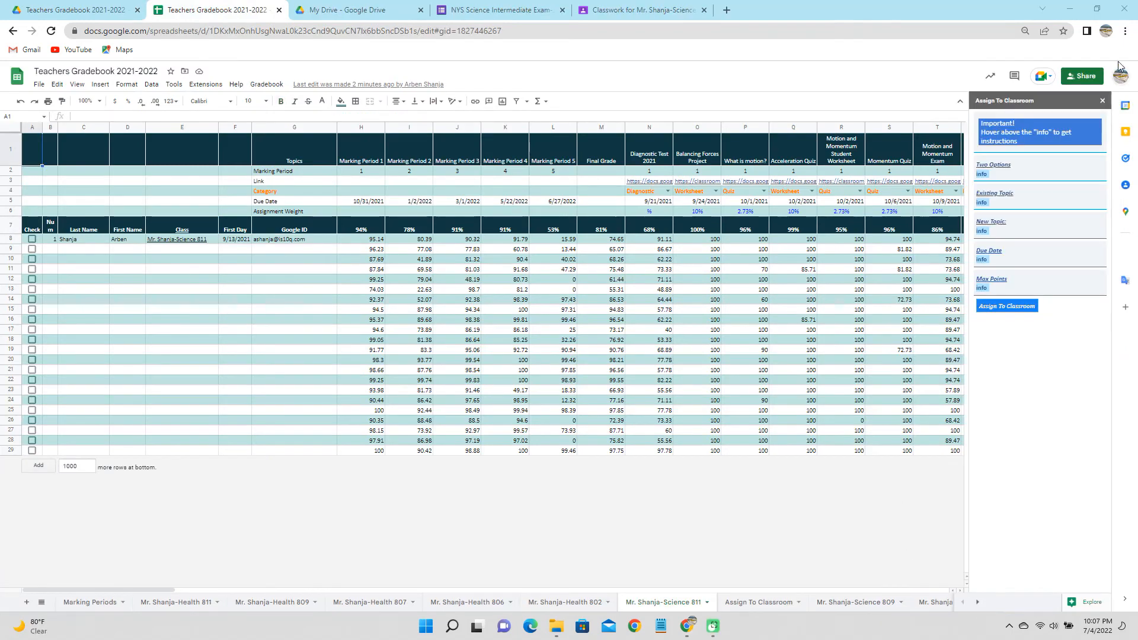
Close the Assign To Classroom sidebar and run Create/Update a Shared Course File for Science 811.
{"action": "left_click", "coordinate": [1102, 98]}
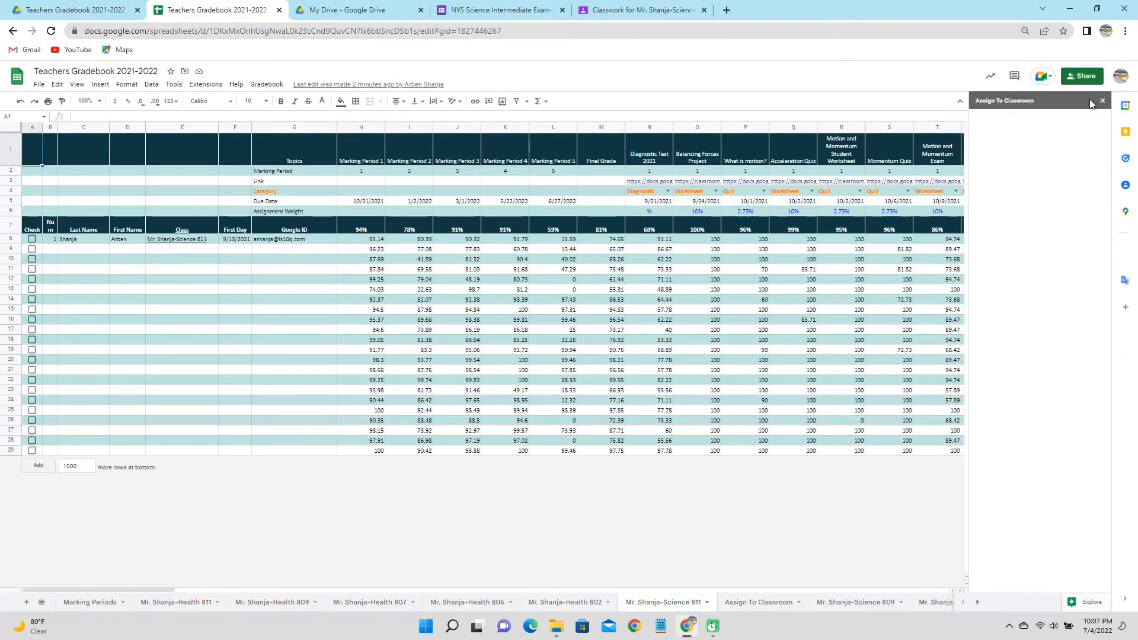
{"action": "left_click", "coordinate": [266, 88]}
{"action": "mouse_move", "coordinate": [278, 125]}
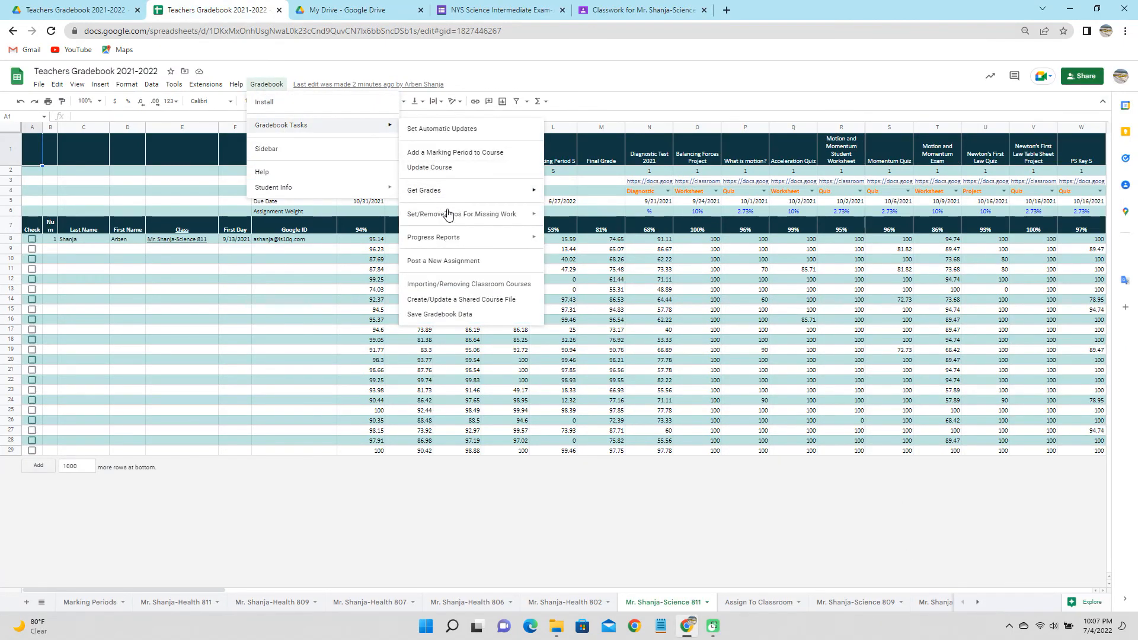
{"action": "left_click", "coordinate": [468, 300]}
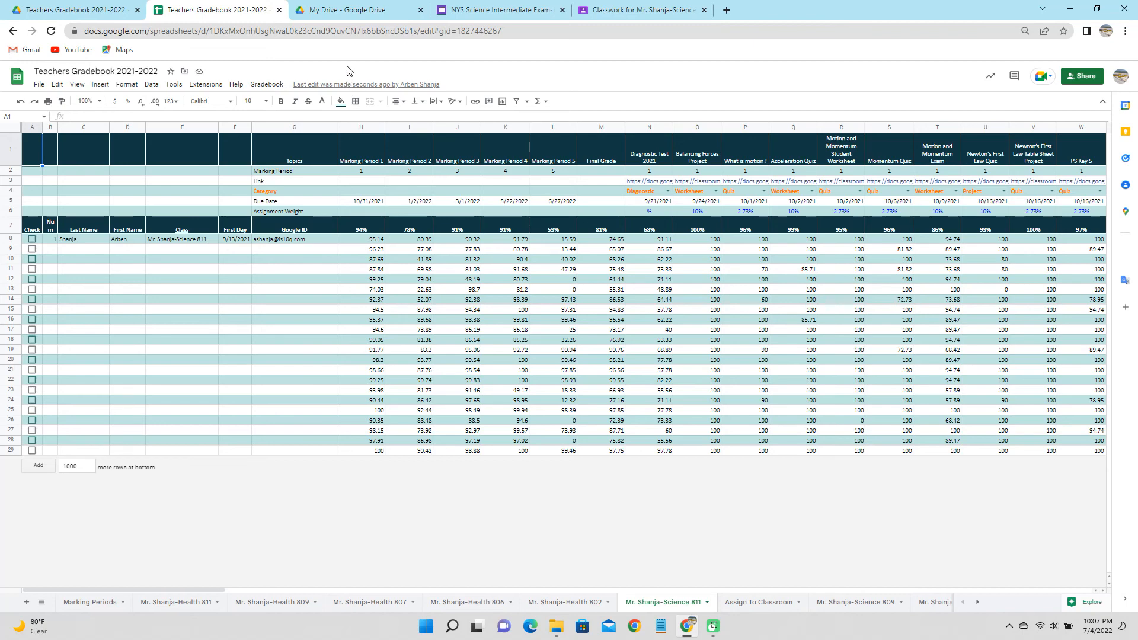
Open the gradebook's Drive folder, enter Shared Courses, and open the shared Science 811 file.
{"action": "left_click", "coordinate": [184, 71]}
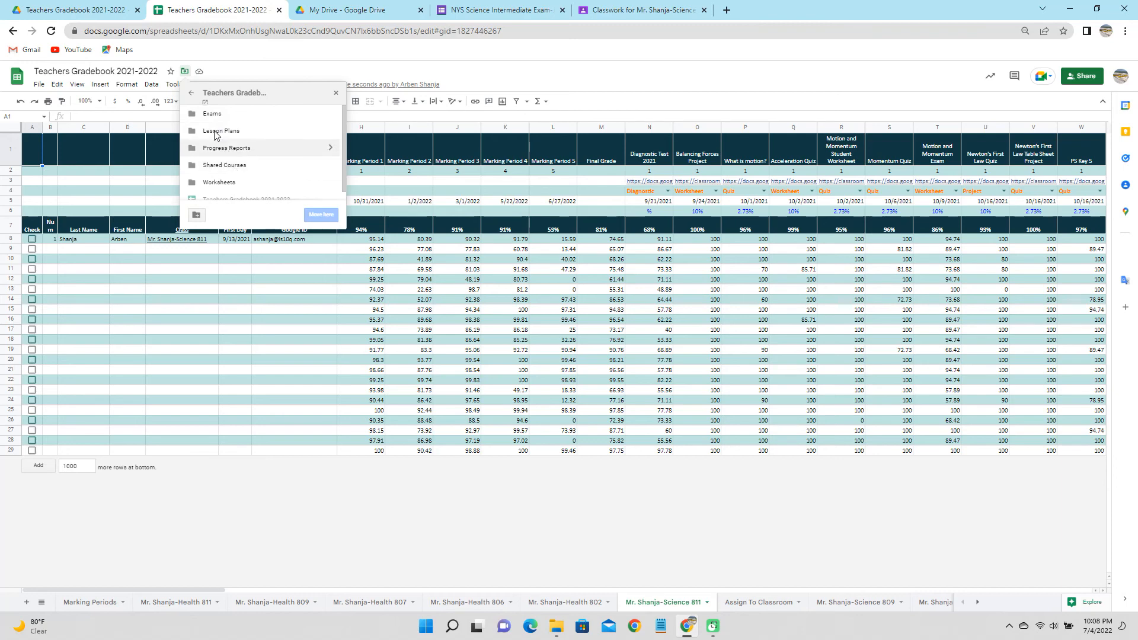
{"action": "left_click", "coordinate": [205, 102]}
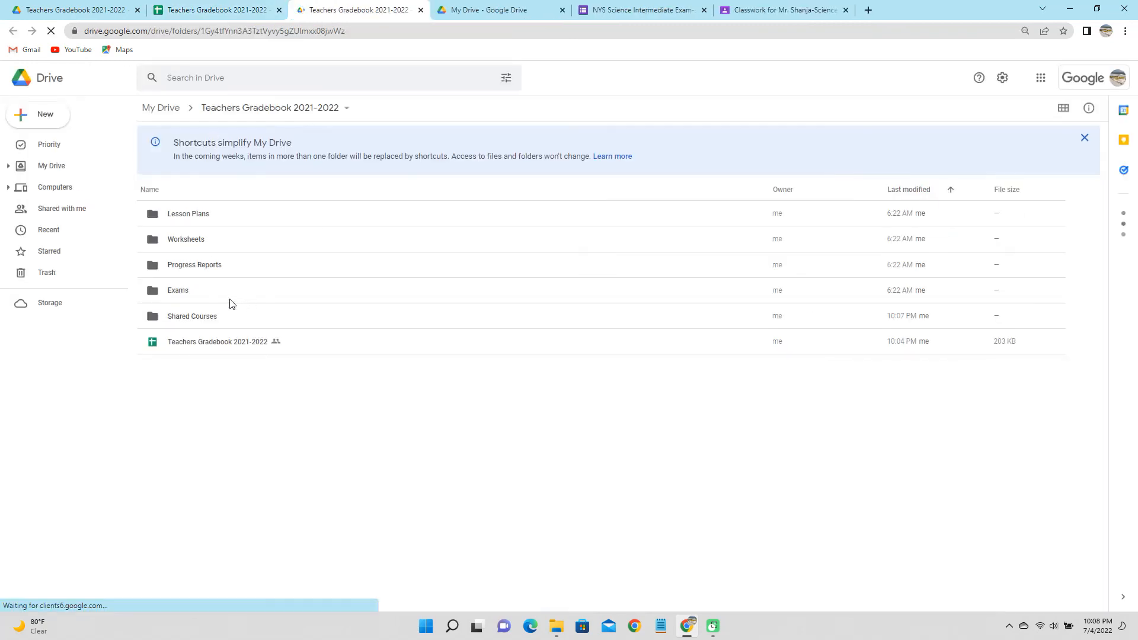
{"action": "left_click", "coordinate": [211, 319]}
{"action": "double_click", "coordinate": [210, 319]}
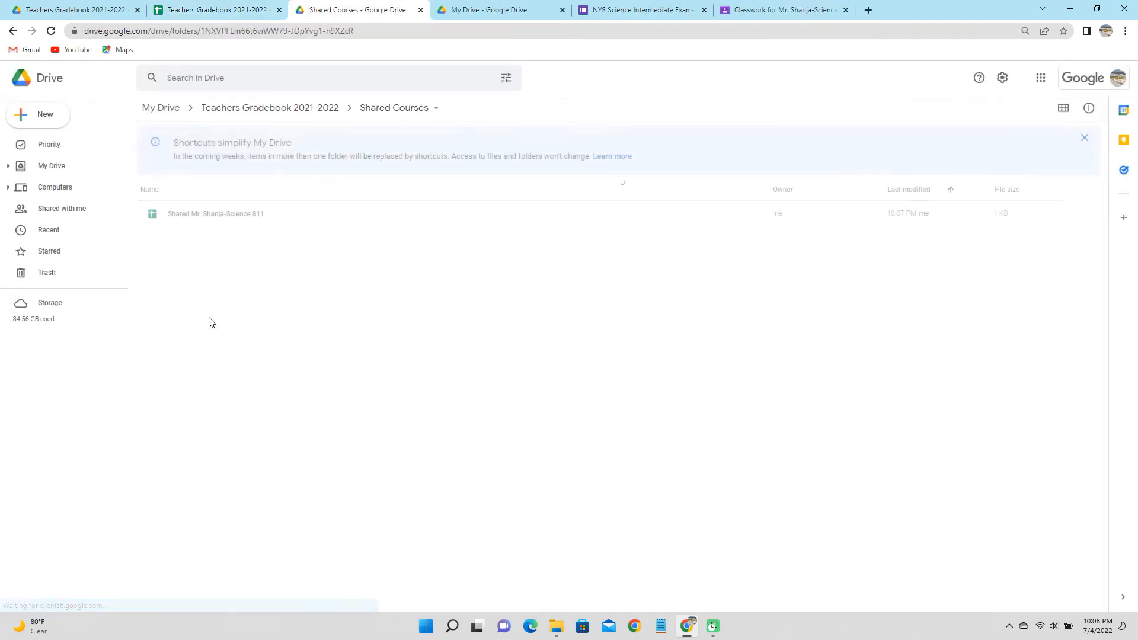
{"action": "double_click", "coordinate": [246, 217]}
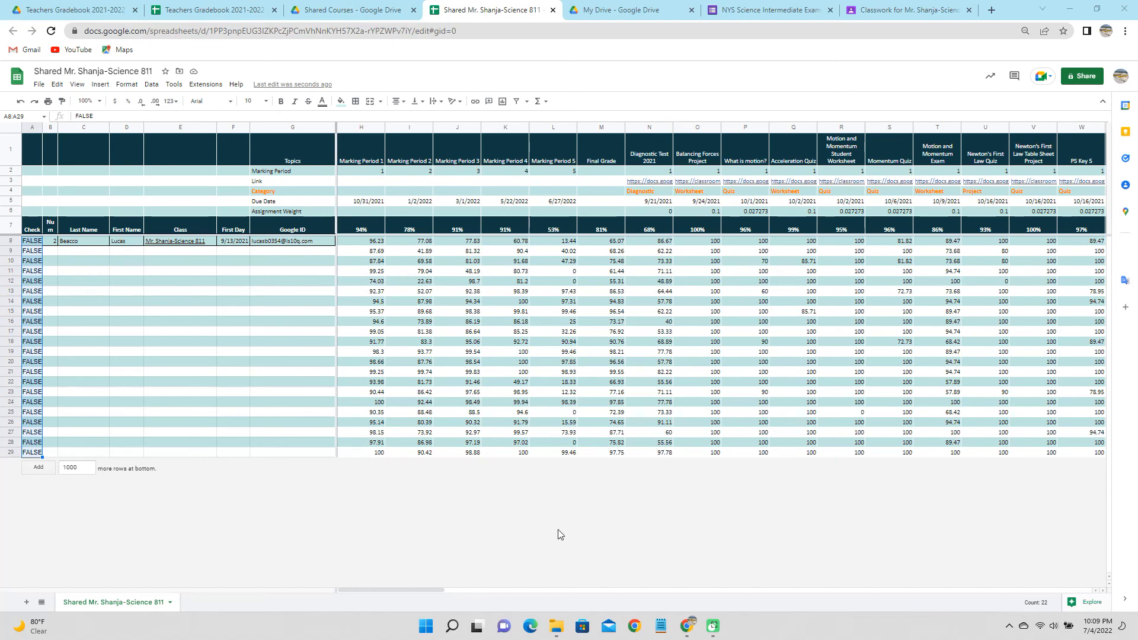
{"action": "left_click", "coordinate": [39, 85]}
{"action": "mouse_move", "coordinate": [68, 173]}
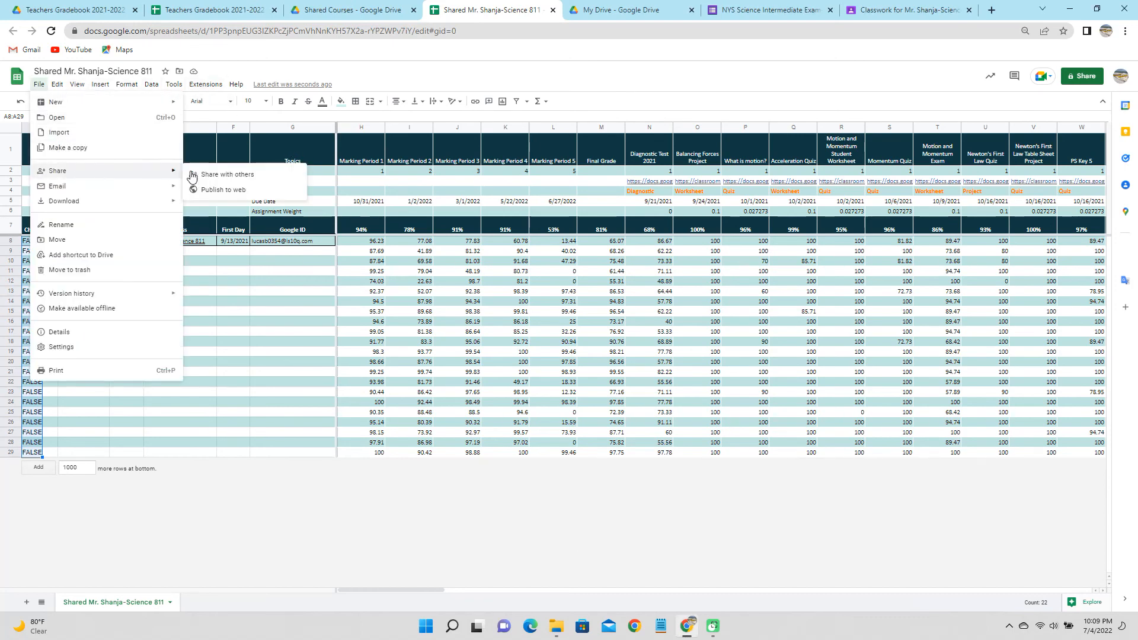
{"action": "left_click", "coordinate": [239, 176]}
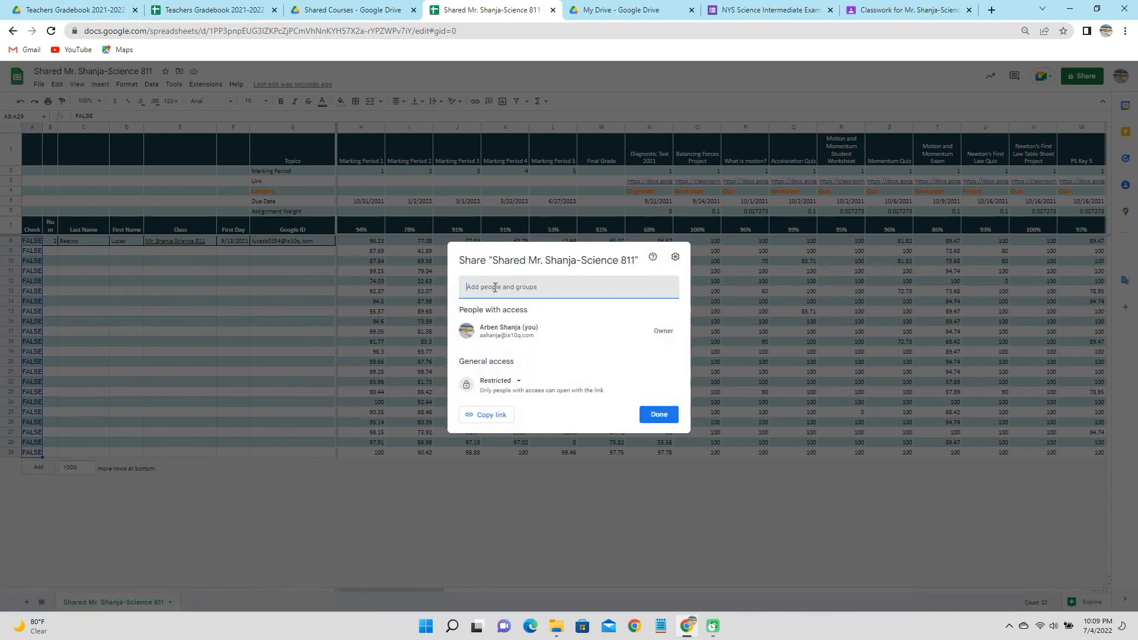
{"action": "key", "text": "ctrl+v"}
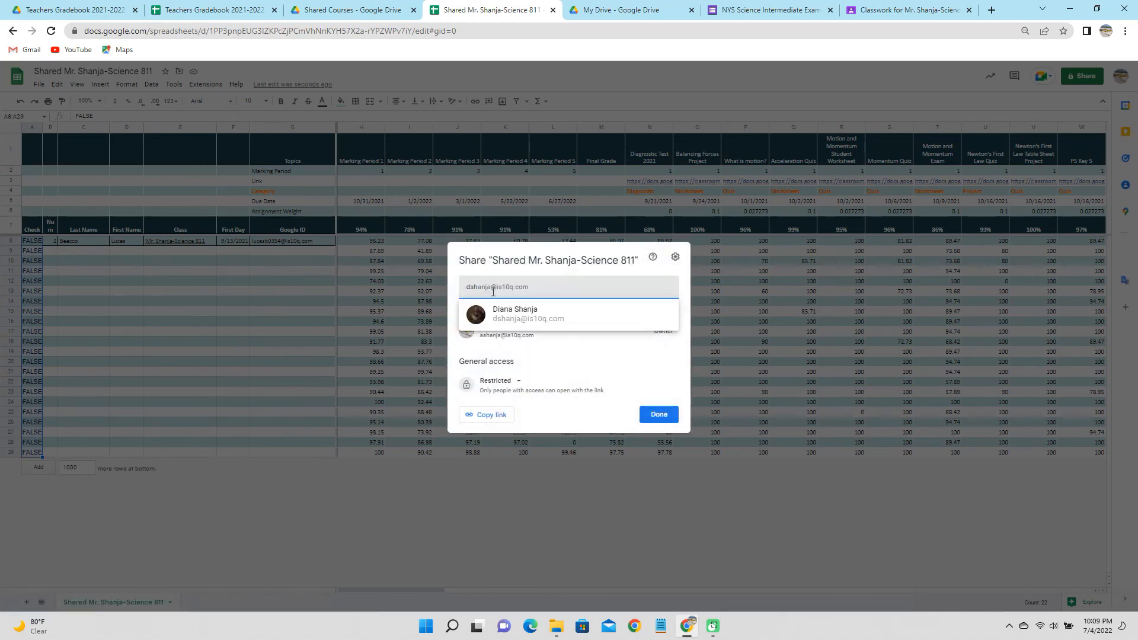
{"action": "mouse_move", "coordinate": [511, 310]}
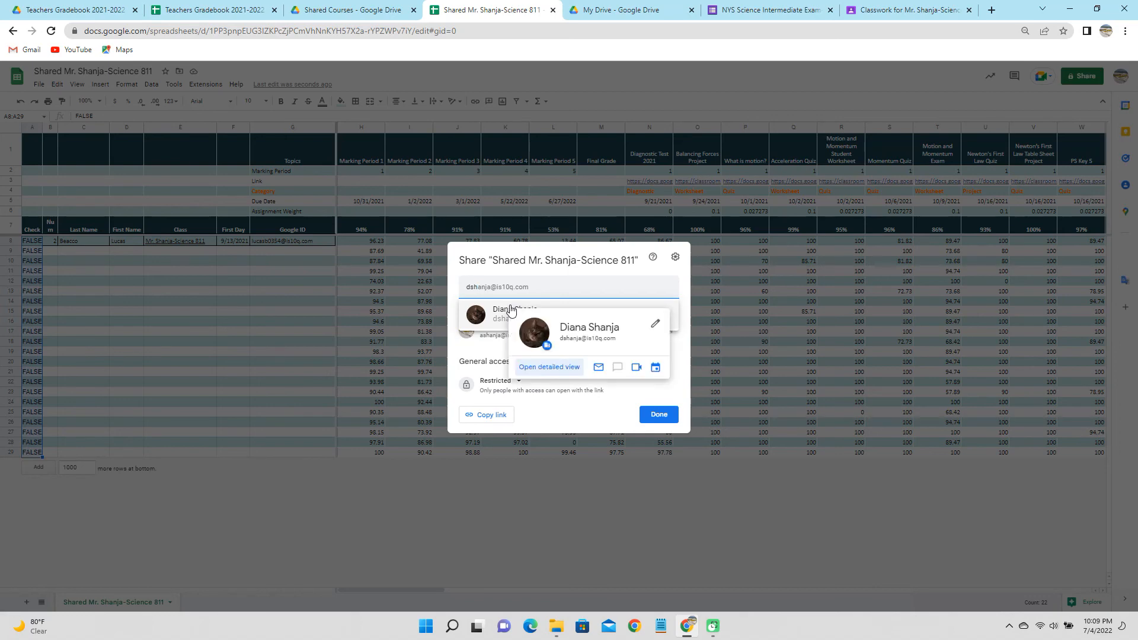
{"action": "left_click", "coordinate": [511, 310]}
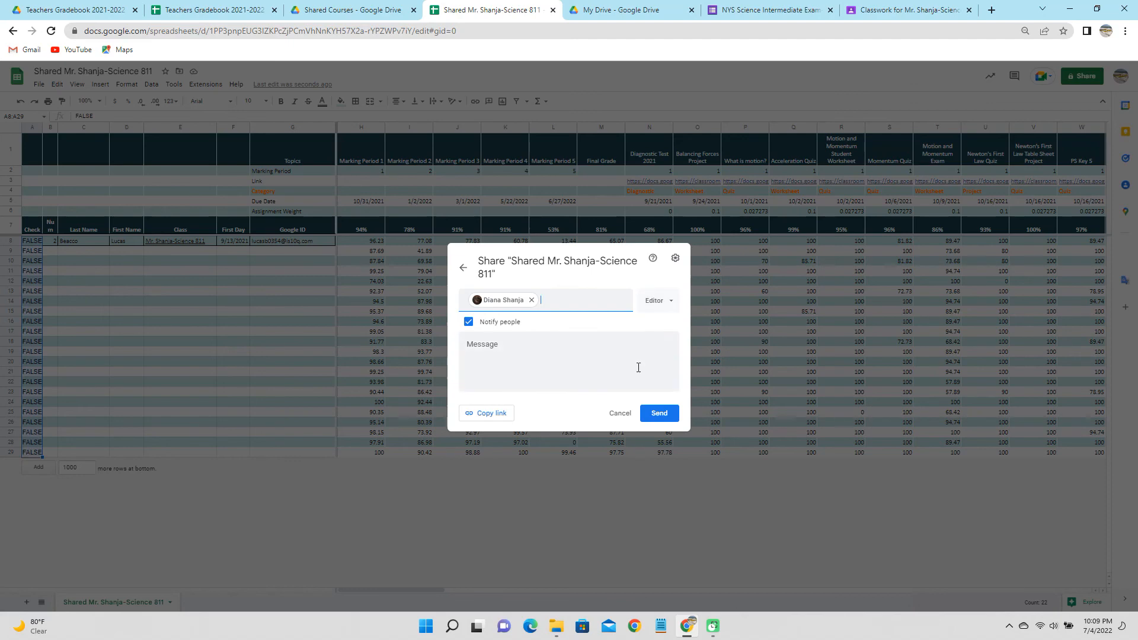
{"action": "left_click", "coordinate": [620, 413]}
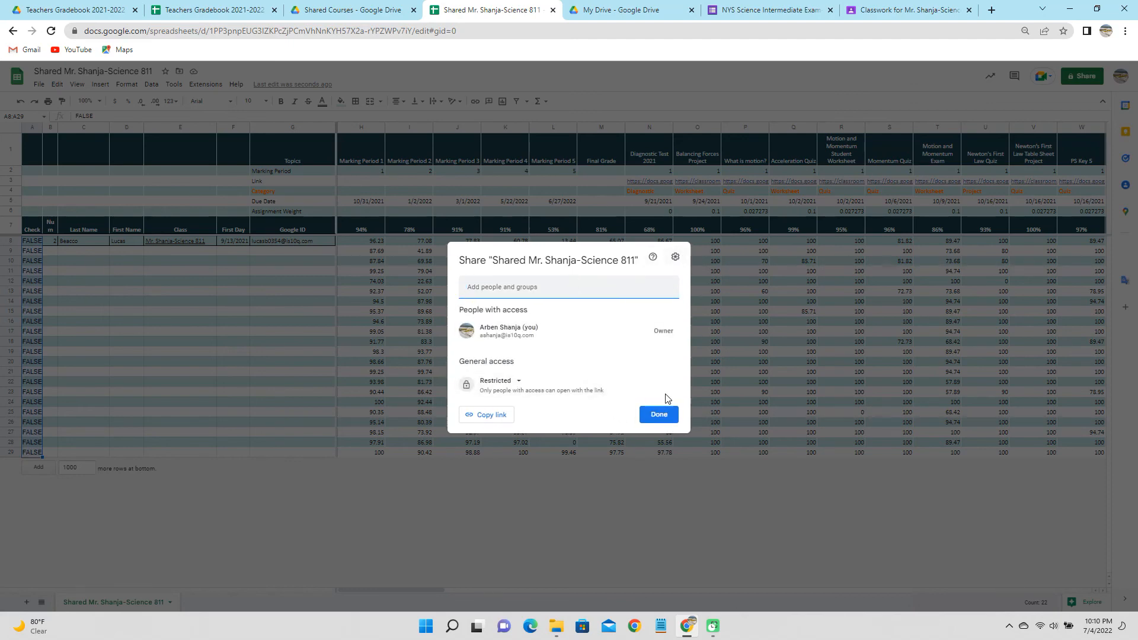
{"action": "left_click", "coordinate": [658, 414]}
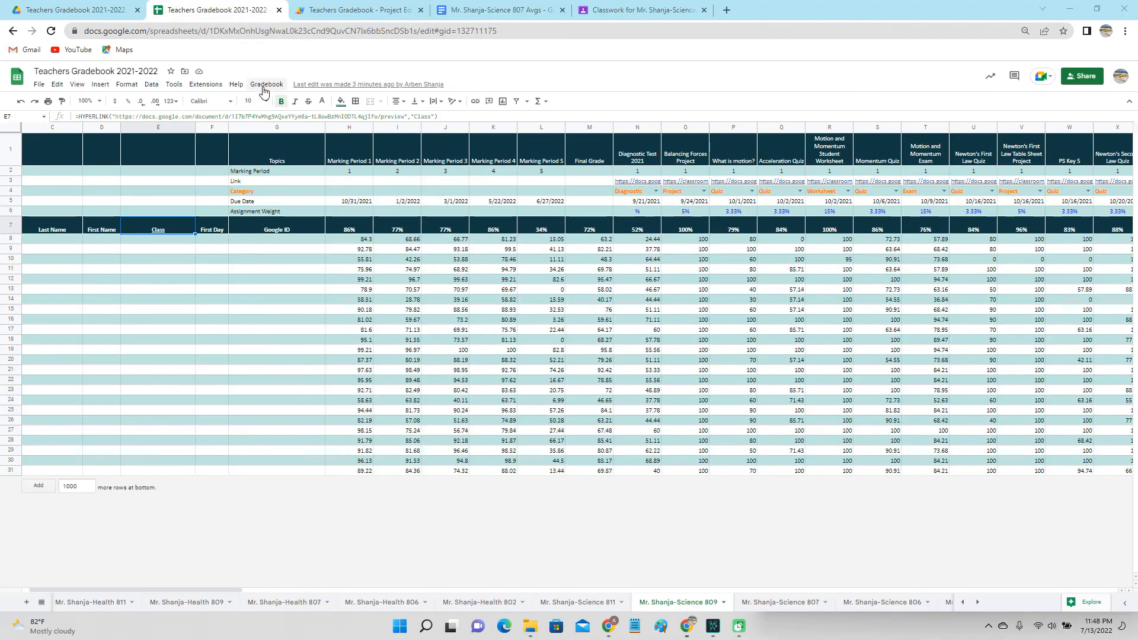
Run Gradebook Tasks > Save Gradebook Data to store a values-only snapshot, then check its Drive folder.
{"action": "left_click", "coordinate": [263, 87]}
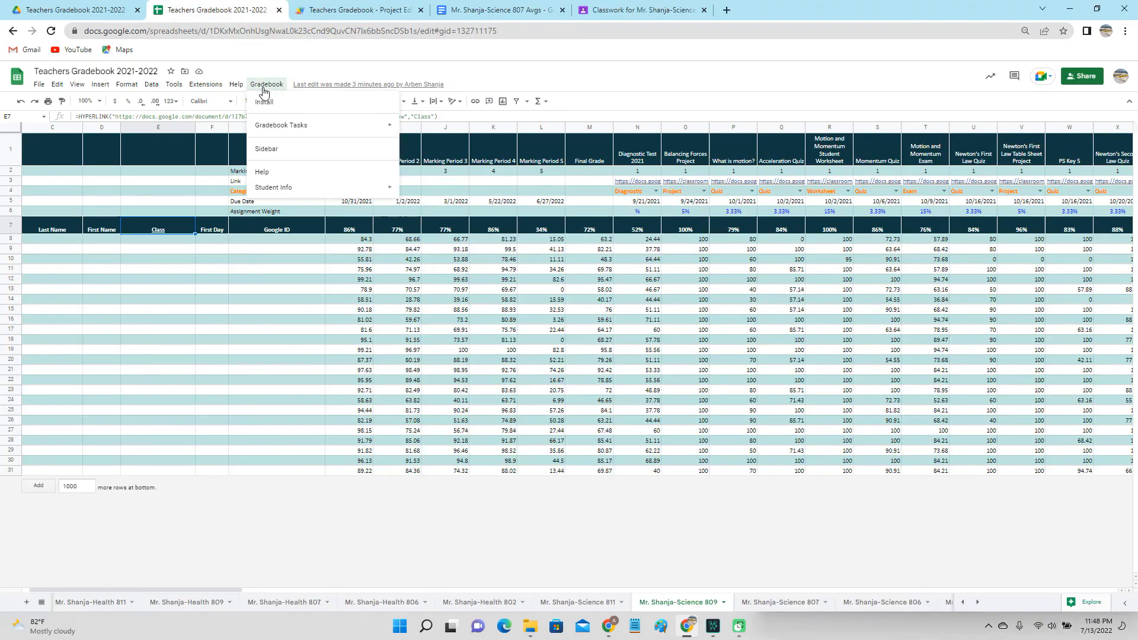
{"action": "mouse_move", "coordinate": [265, 130]}
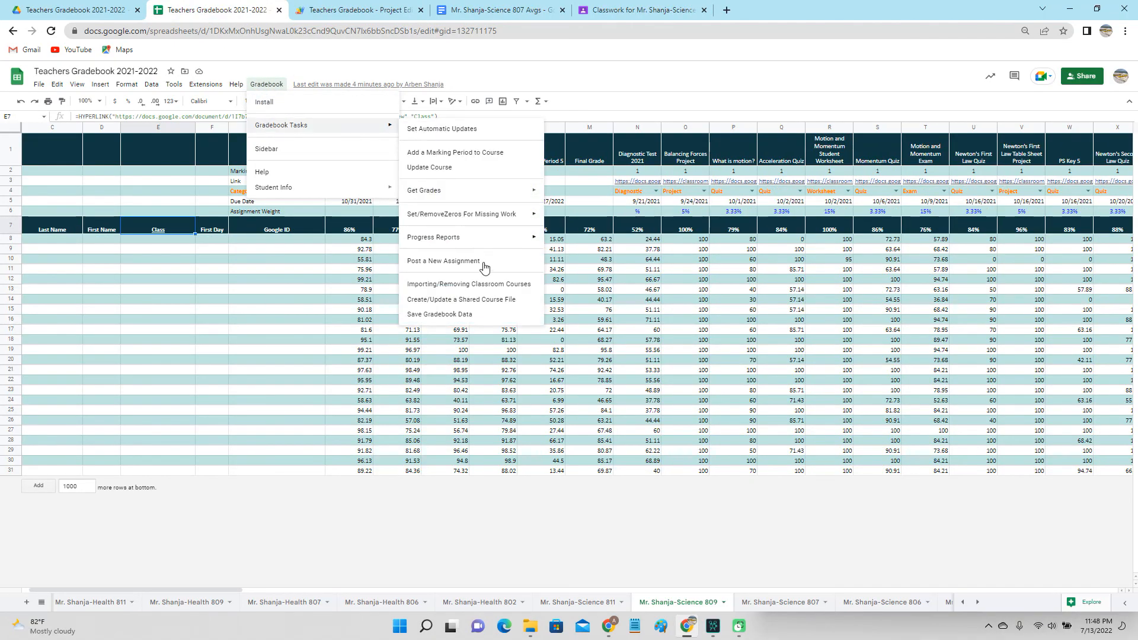
{"action": "left_click", "coordinate": [466, 314]}
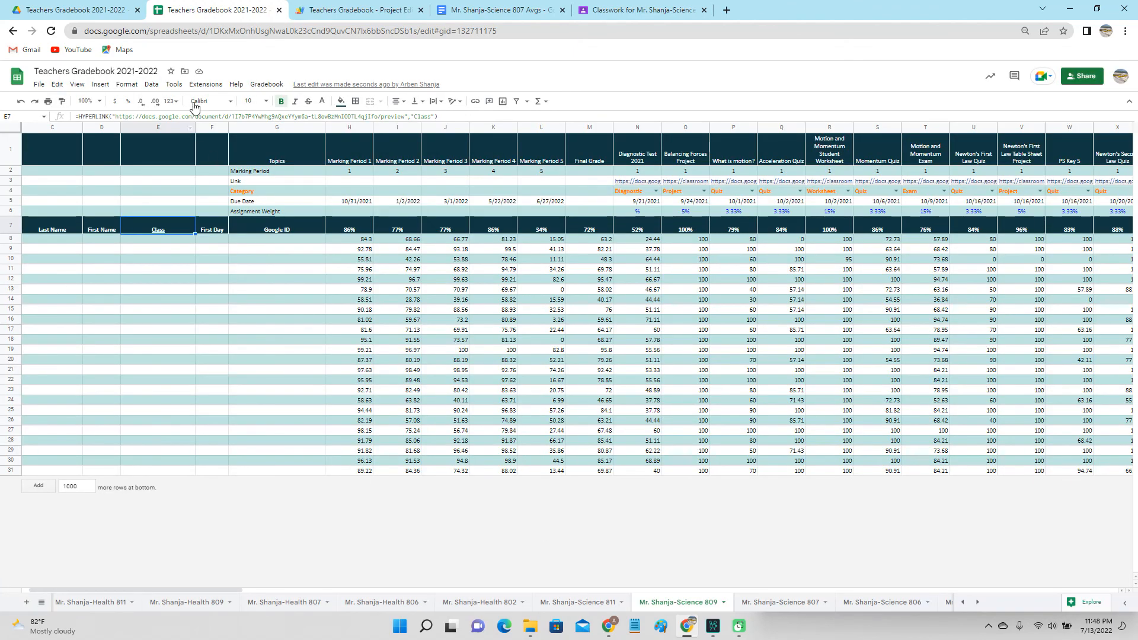
{"action": "left_click", "coordinate": [185, 71]}
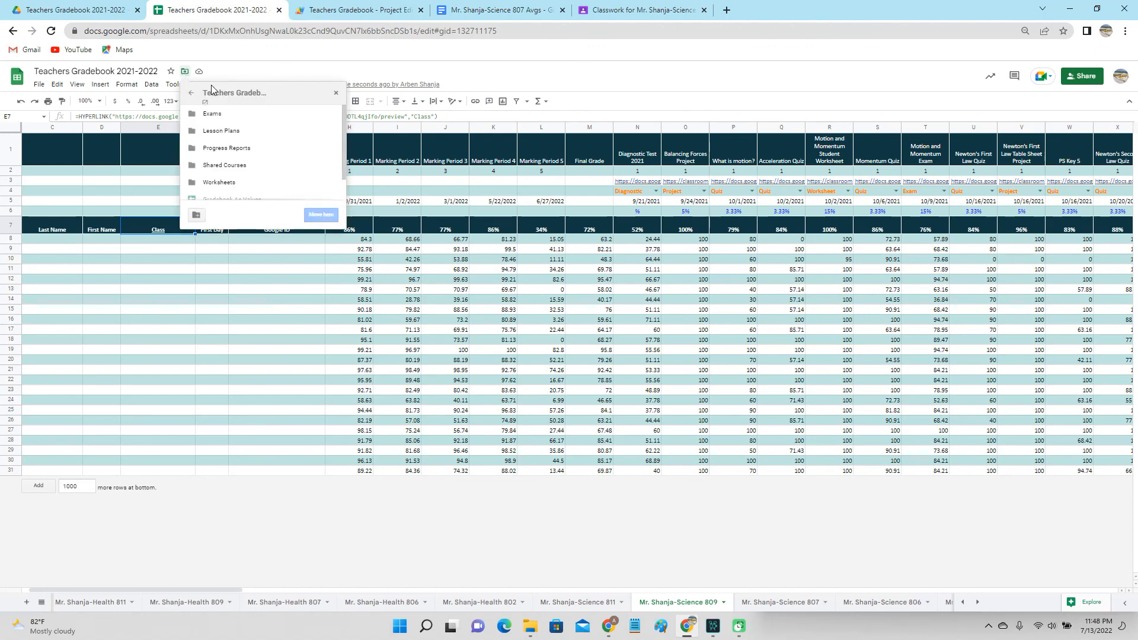
Open Gradebook As Values from the Teachers Gradebook 2021-2022 Drive folder and list its sheets.
{"action": "left_click", "coordinate": [206, 107]}
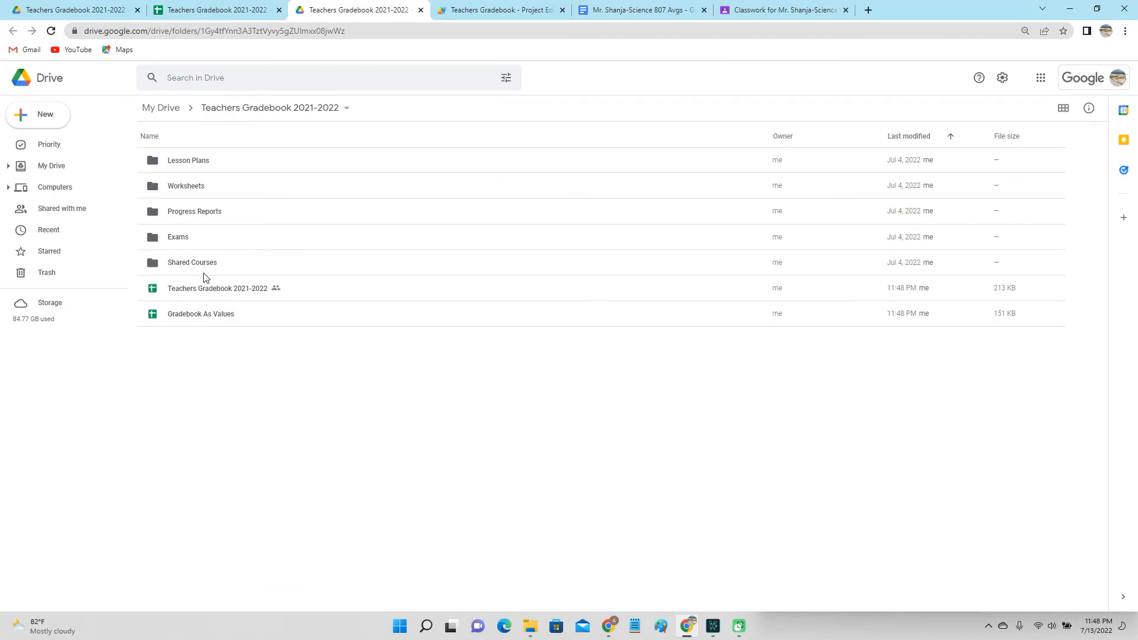
{"action": "left_click", "coordinate": [207, 319]}
{"action": "double_click", "coordinate": [207, 319]}
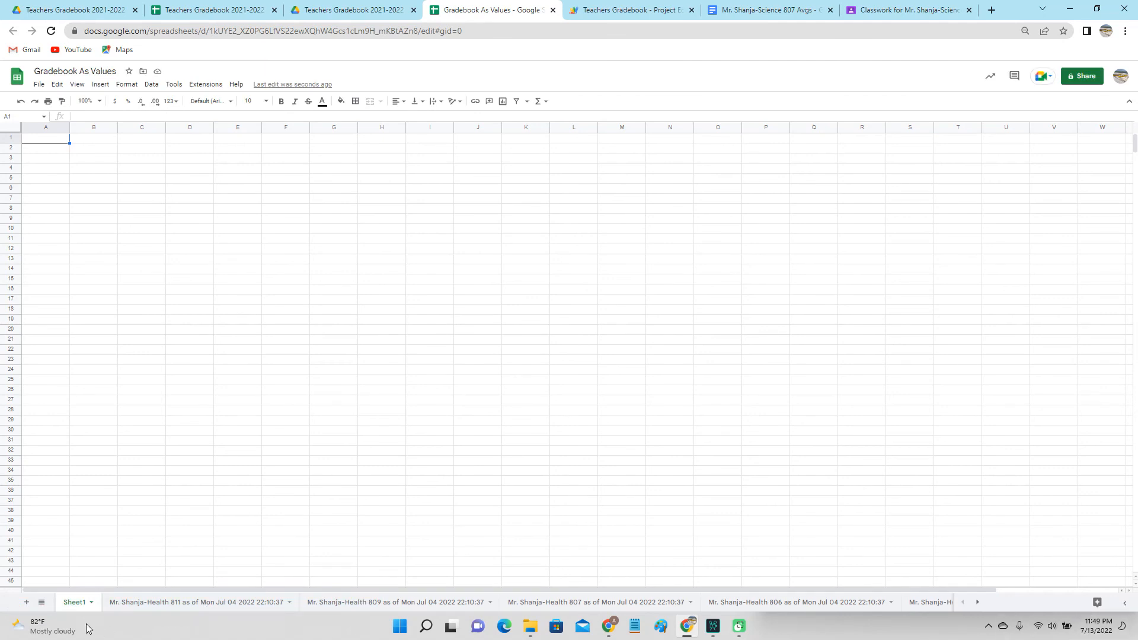
{"action": "left_click", "coordinate": [42, 603]}
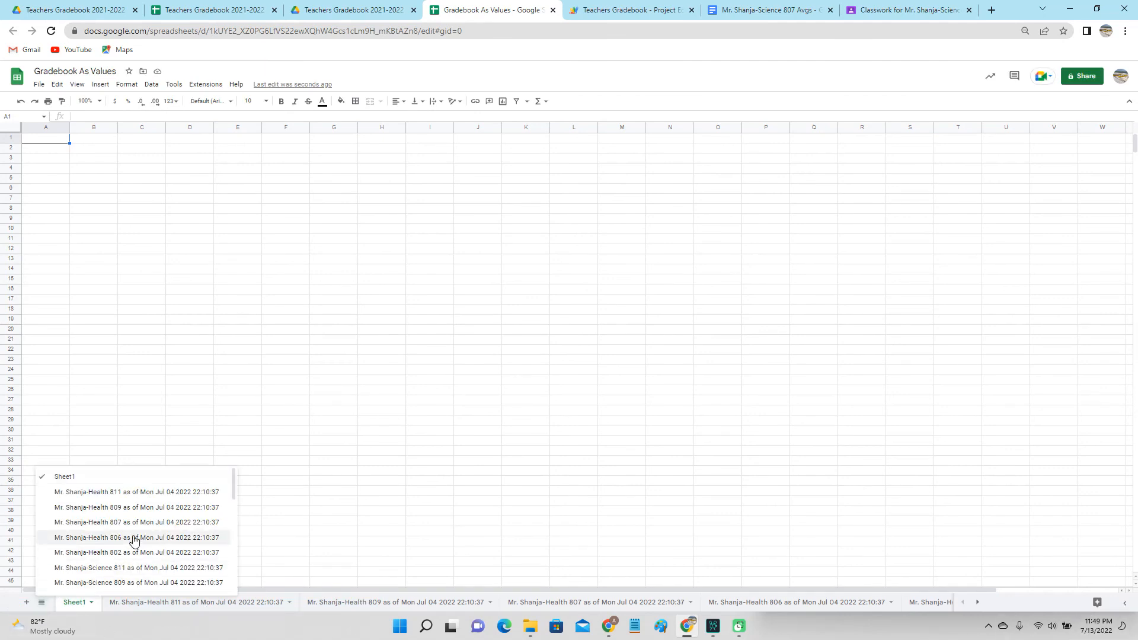
Switch to the Health 811 as of Wed Jul 13 2022 sheet from the All Sheets list.
{"action": "scroll", "coordinate": [135, 559], "scroll_direction": "down", "scroll_amount": 2}
{"action": "scroll", "coordinate": [135, 559], "scroll_direction": "down", "scroll_amount": 4}
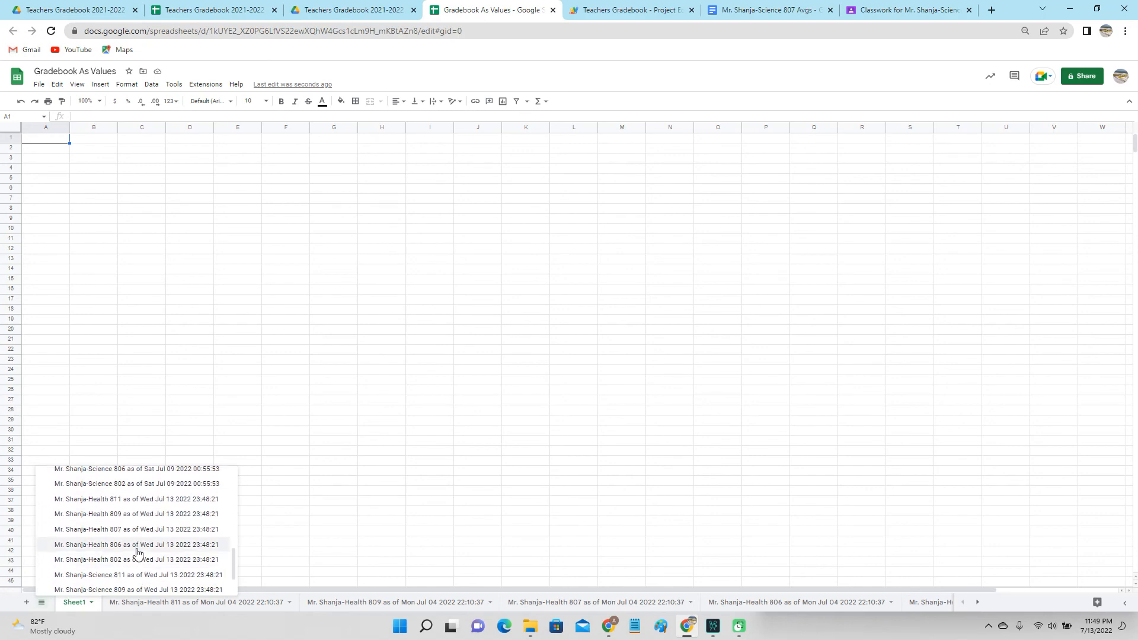
{"action": "left_click", "coordinate": [148, 502]}
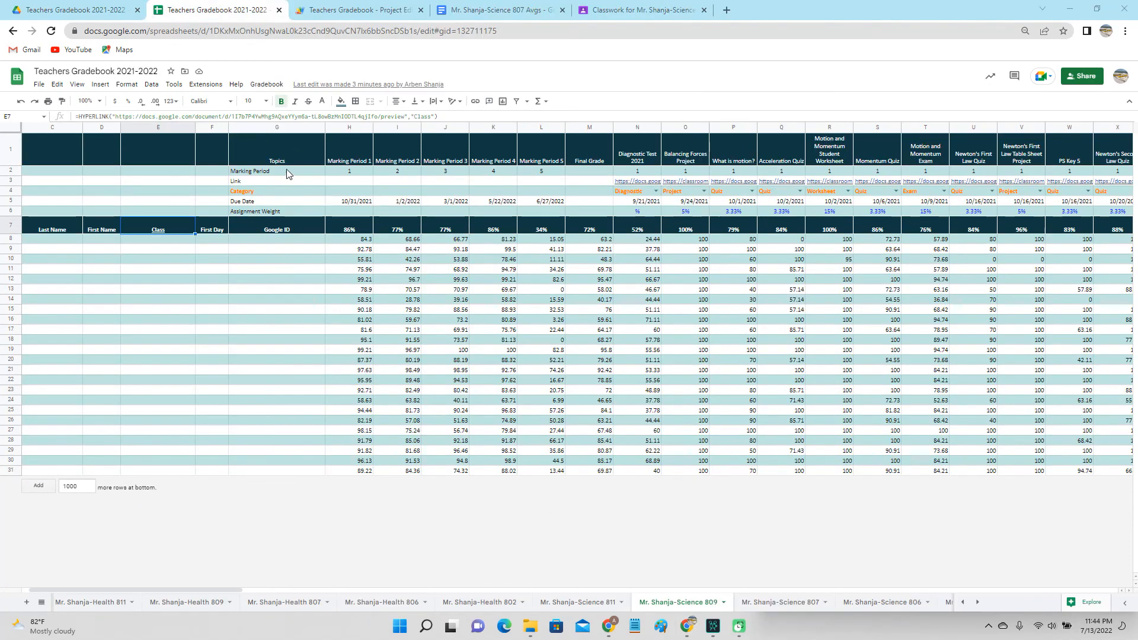
{"action": "left_click", "coordinate": [266, 85]}
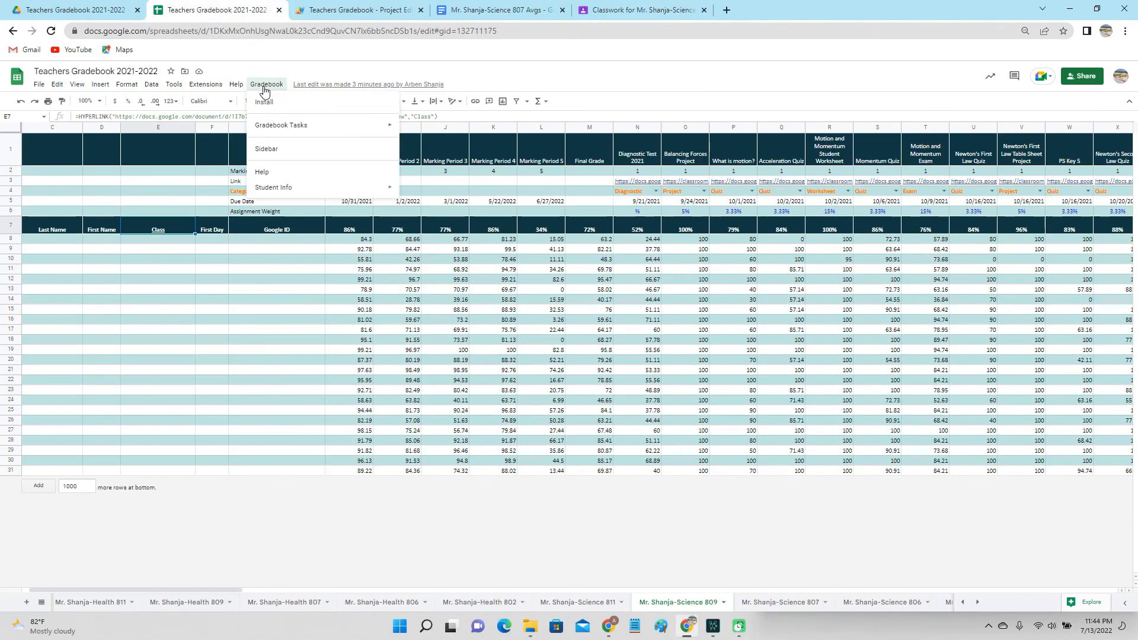
Enable Set Automatic Updates from Gradebook Tasks for the Teachers Gradebook 2021-2022.
{"action": "mouse_move", "coordinate": [277, 125]}
{"action": "left_click", "coordinate": [427, 128]}
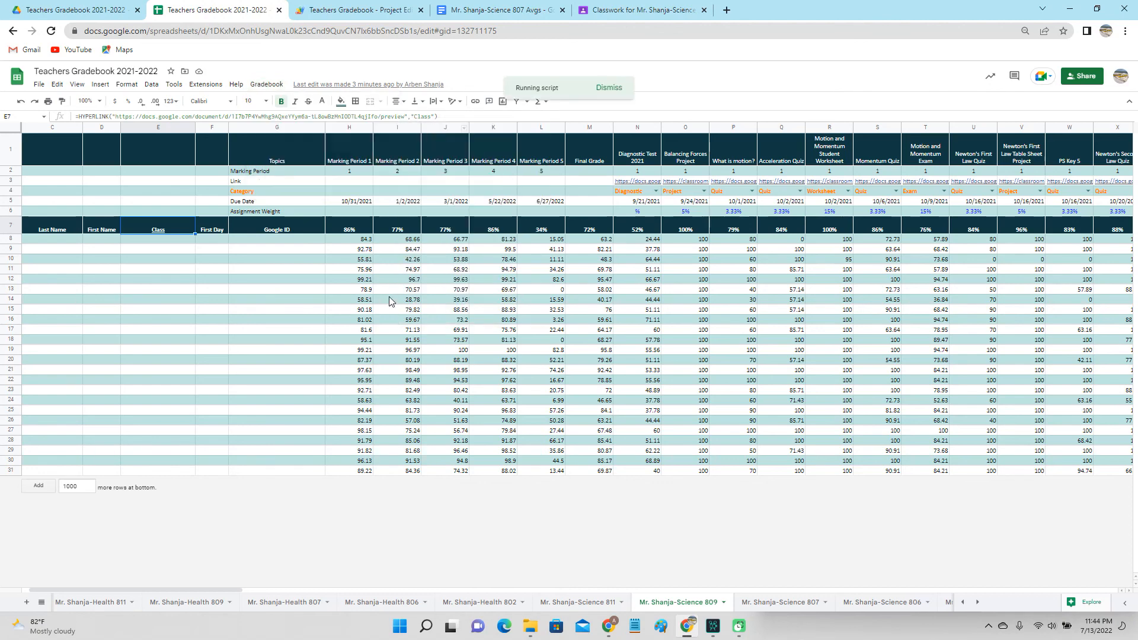